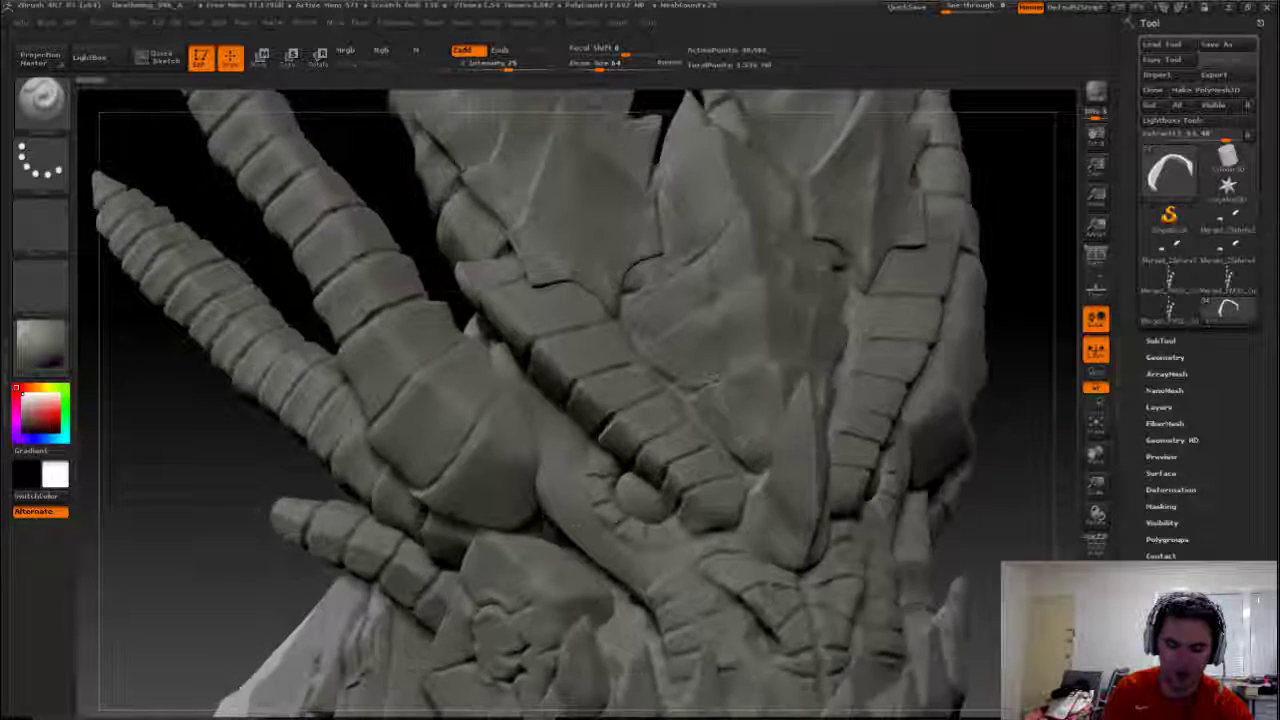
# Orbit and zoom around the dragon head, then make the pale horn by the neck plates active
pyautogui.moveTo(997, 437)
pyautogui.mouseDown()
pyautogui.moveTo(1023, 471)
pyautogui.moveTo(873, 530)
pyautogui.moveTo(918, 522)
pyautogui.moveTo(912, 491)
pyautogui.moveTo(858, 418)
pyautogui.moveTo(831, 410)
pyautogui.mouseUp()
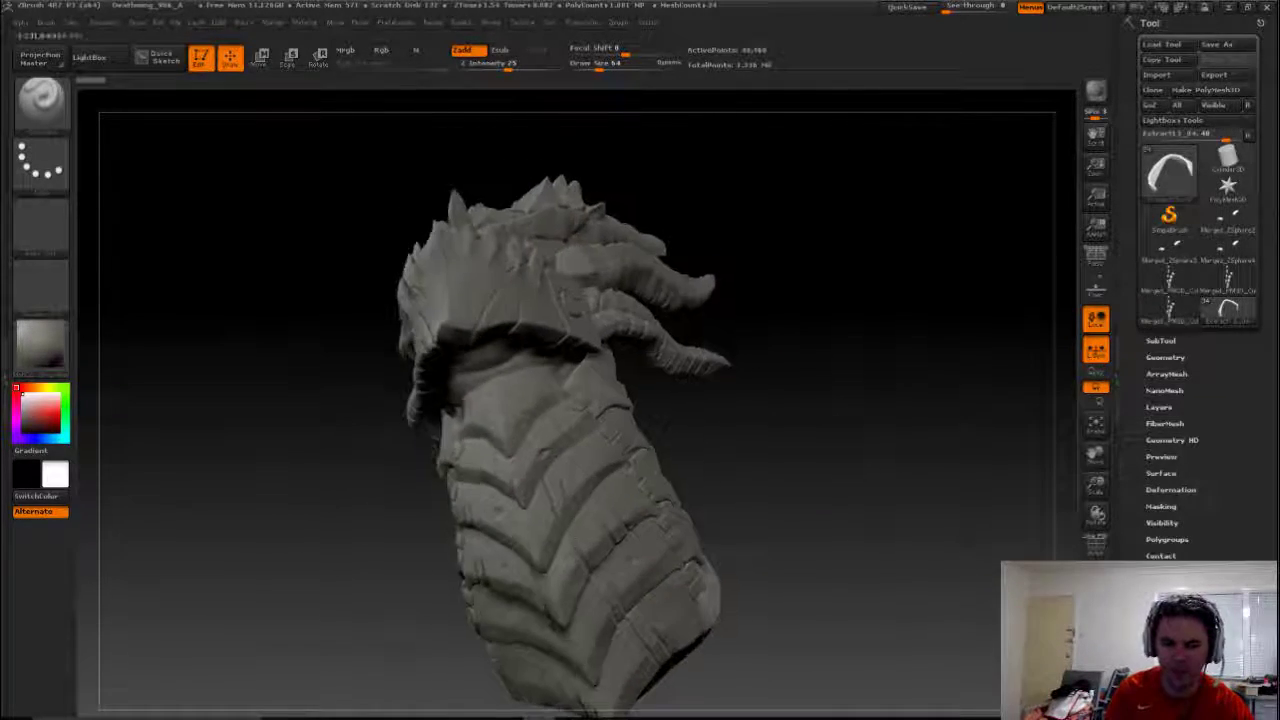
pyautogui.moveTo(751, 486); pyautogui.dragTo(849, 454)
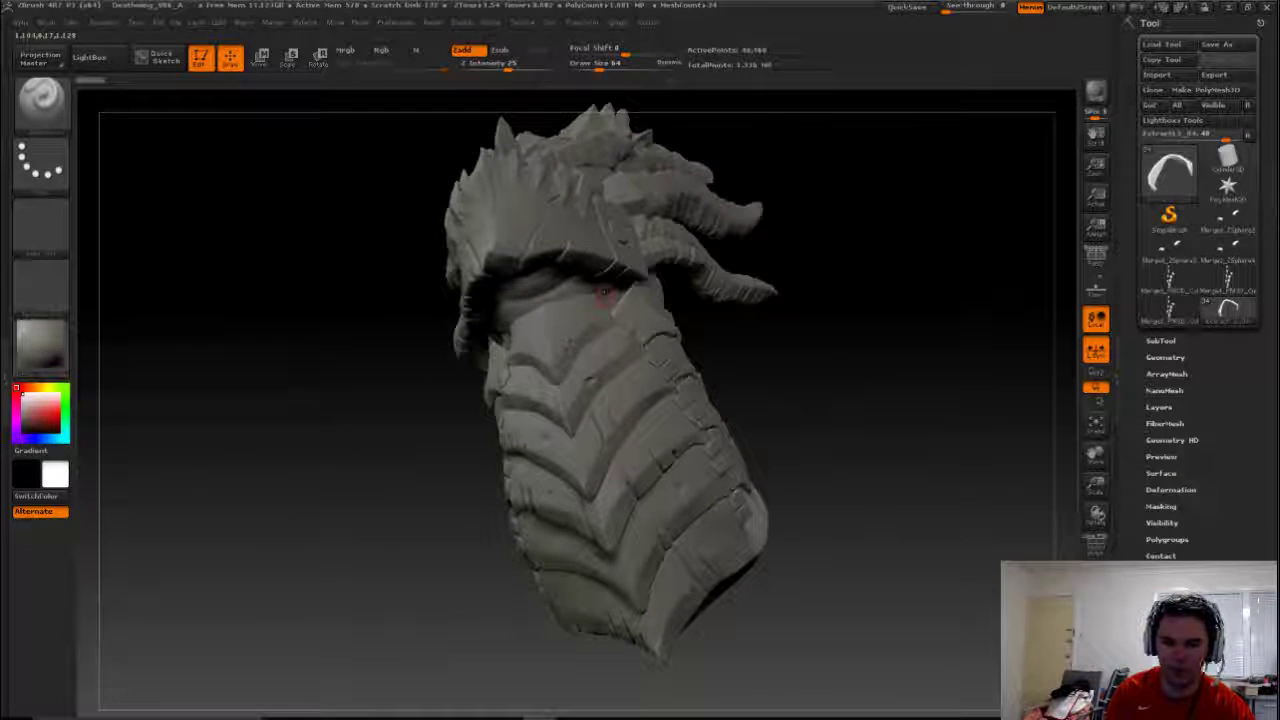
pyautogui.moveTo(832, 512); pyautogui.dragTo(476, 459)
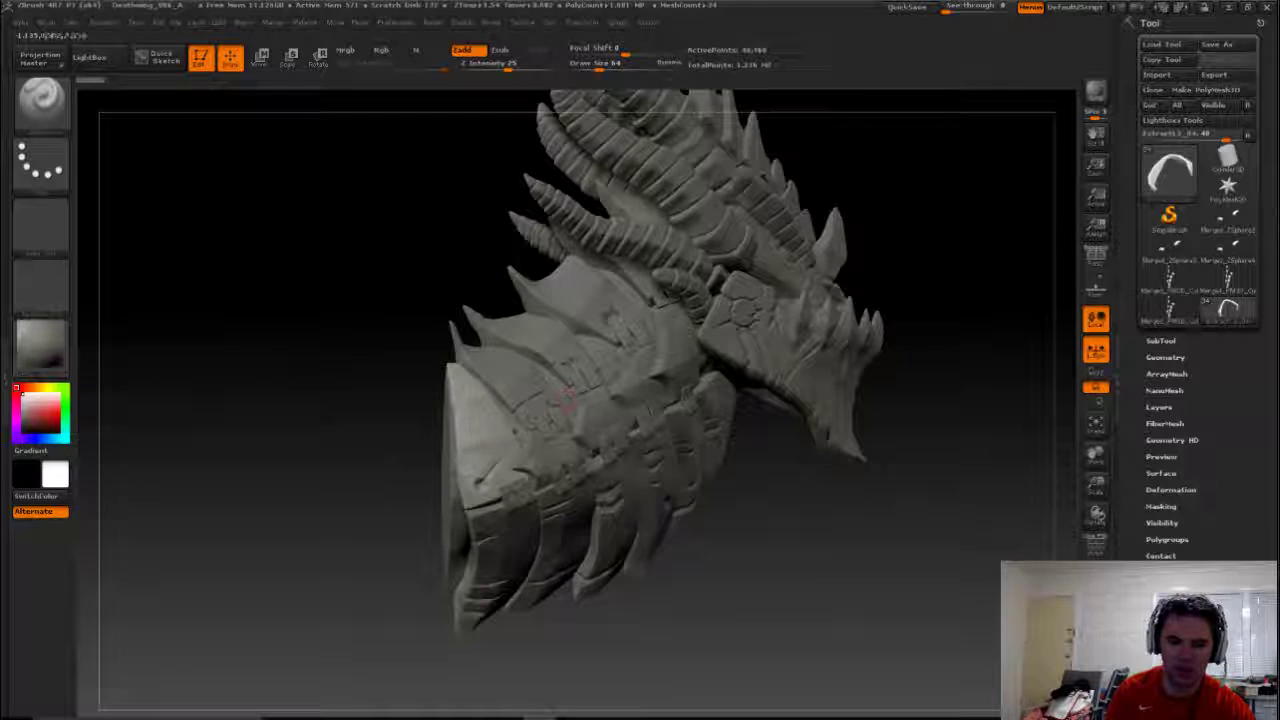
pyautogui.moveTo(813, 480); pyautogui.dragTo(590, 460)
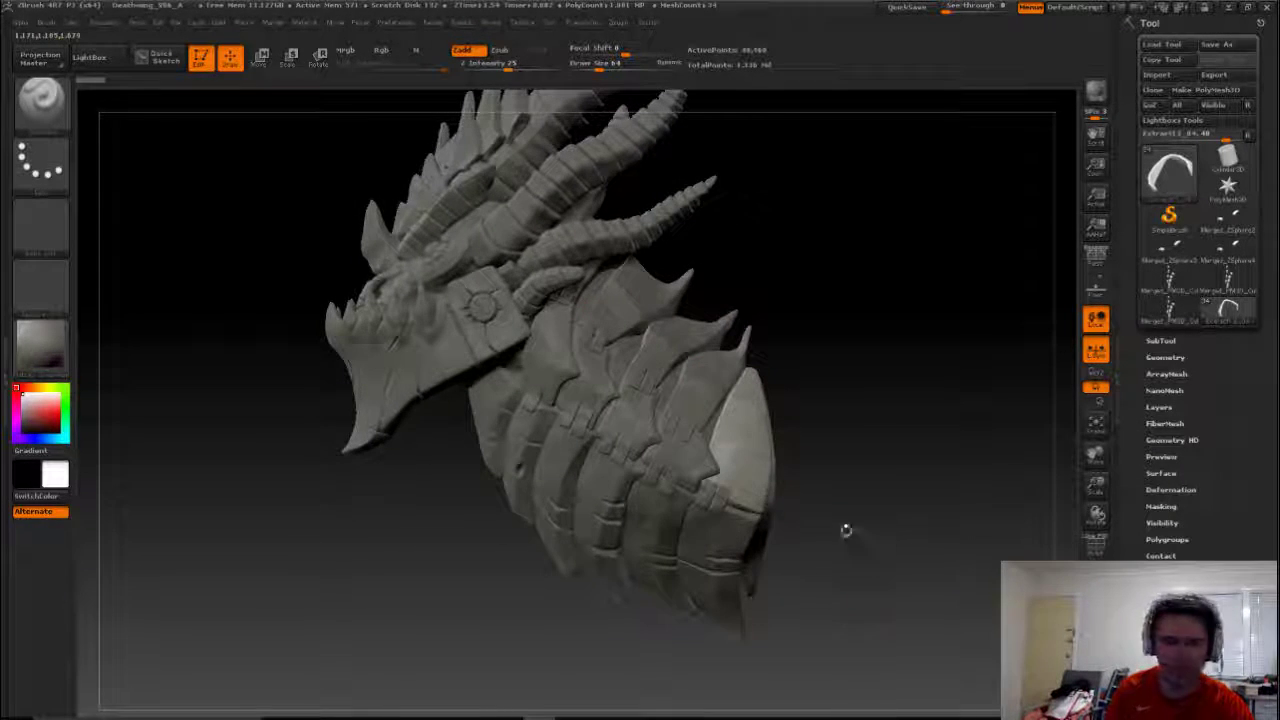
pyautogui.moveTo(815, 528); pyautogui.dragTo(760, 400)
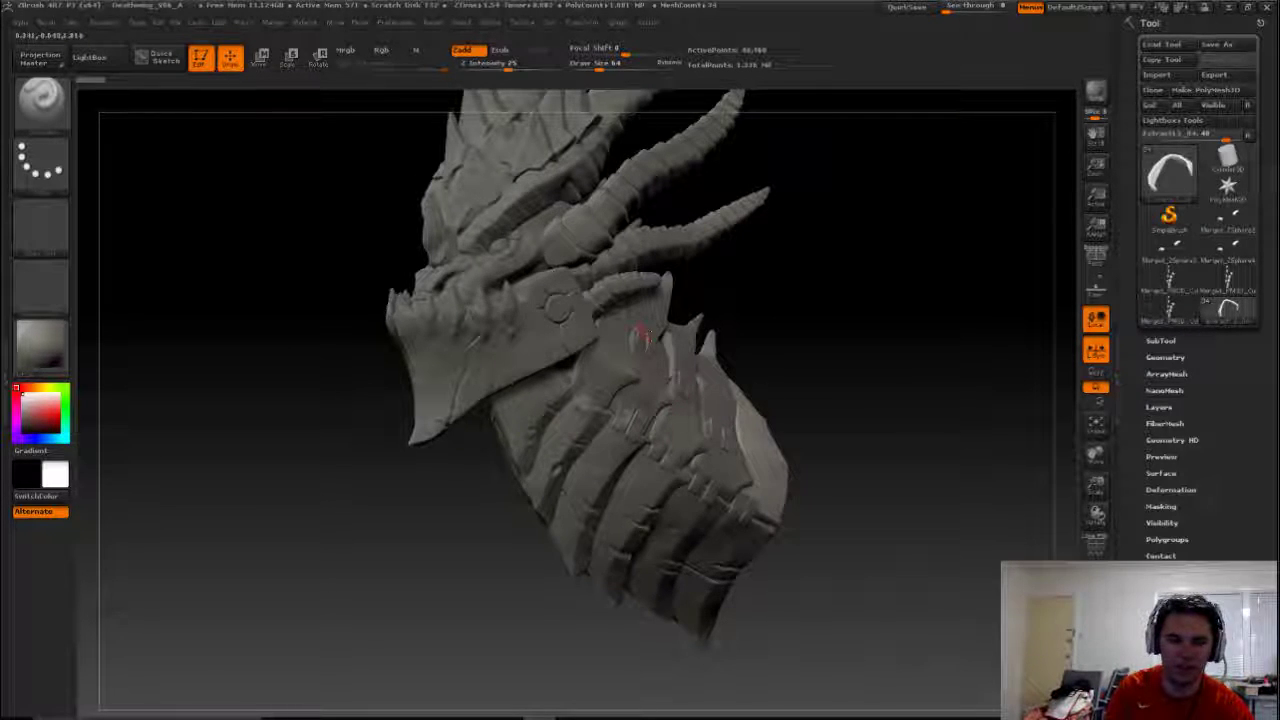
pyautogui.moveTo(767, 396)
pyautogui.mouseDown()
pyautogui.moveTo(986, 443)
pyautogui.moveTo(849, 514)
pyautogui.moveTo(451, 659)
pyautogui.moveTo(707, 480)
pyautogui.mouseUp()
pyautogui.moveTo(808, 485)
pyautogui.mouseDown()
pyautogui.moveTo(720, 460)
pyautogui.moveTo(880, 520)
pyautogui.moveTo(850, 500)
pyautogui.moveTo(826, 449)
pyautogui.moveTo(850, 554)
pyautogui.mouseUp()
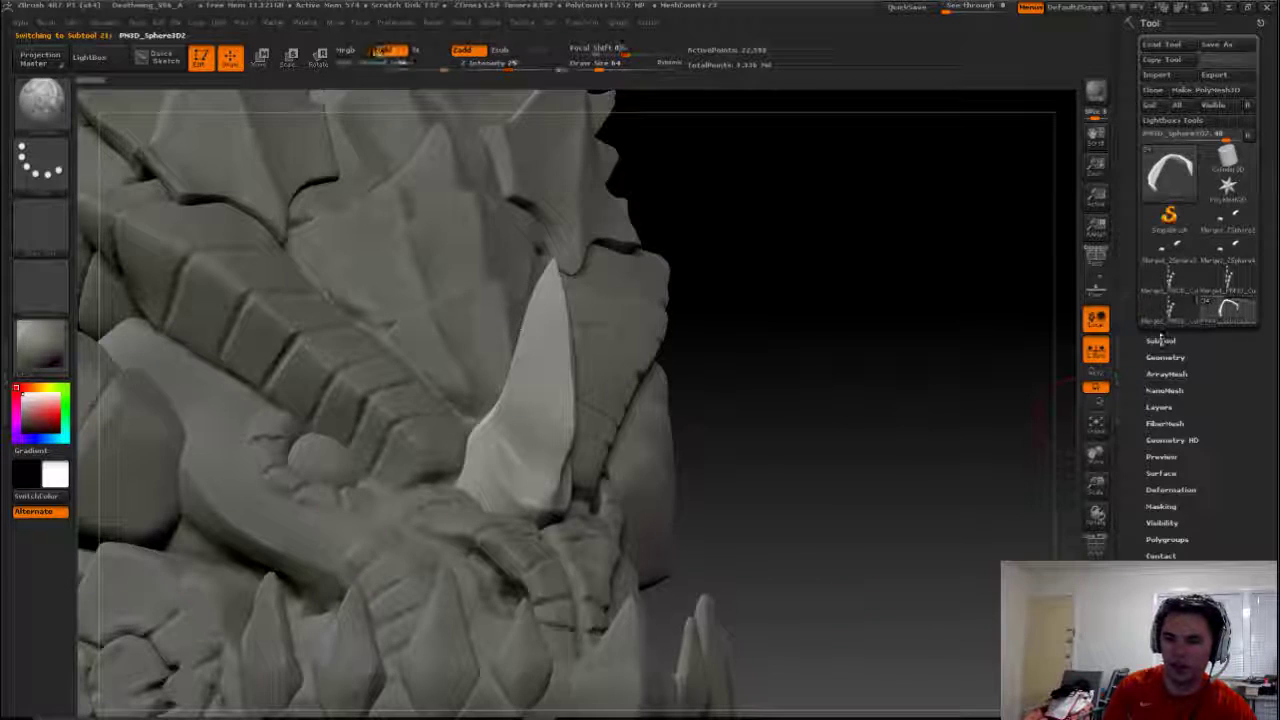
# Solo the horn SubTool and frame it large in the view
pyautogui.click(1161, 340)
pyautogui.keyDown('shift'); pyautogui.click(1248, 457); pyautogui.keyUp('shift')
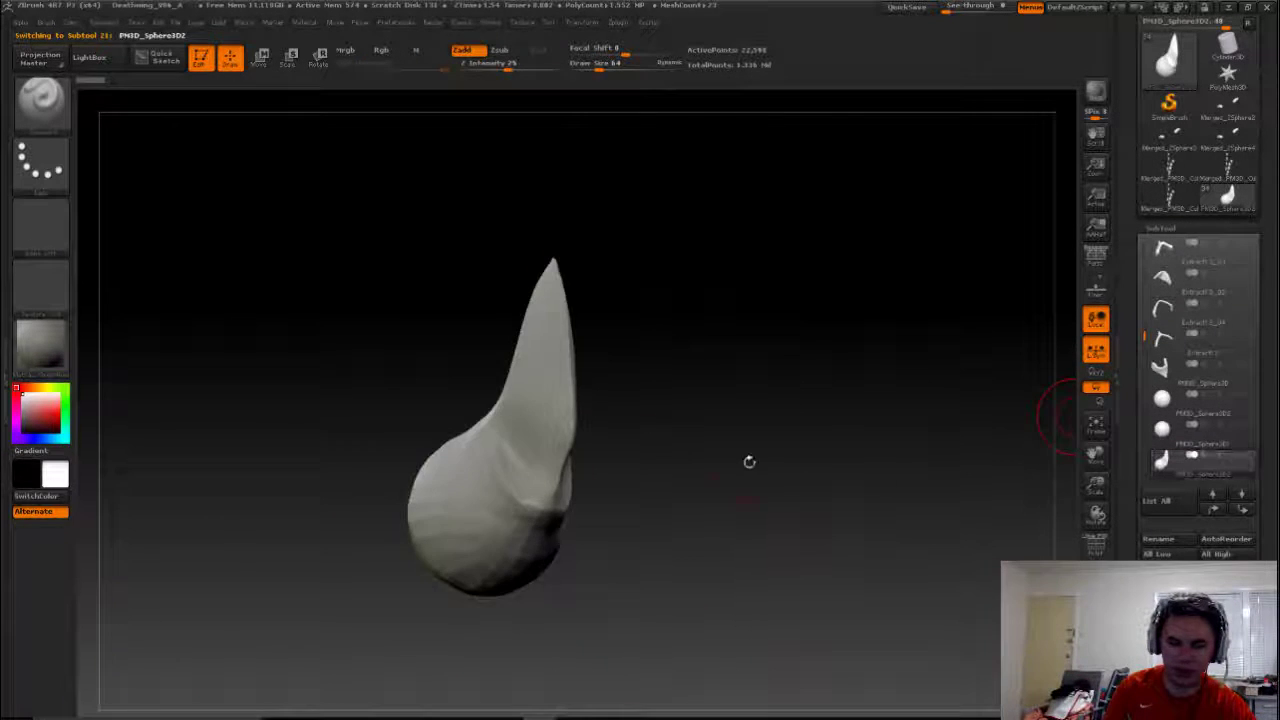
pyautogui.moveTo(749, 457); pyautogui.dragTo(766, 471)
pyautogui.press('f')
pyautogui.moveTo(891, 488)
pyautogui.mouseDown()
pyautogui.moveTo(900, 482)
pyautogui.moveTo(885, 495)
pyautogui.mouseUp()
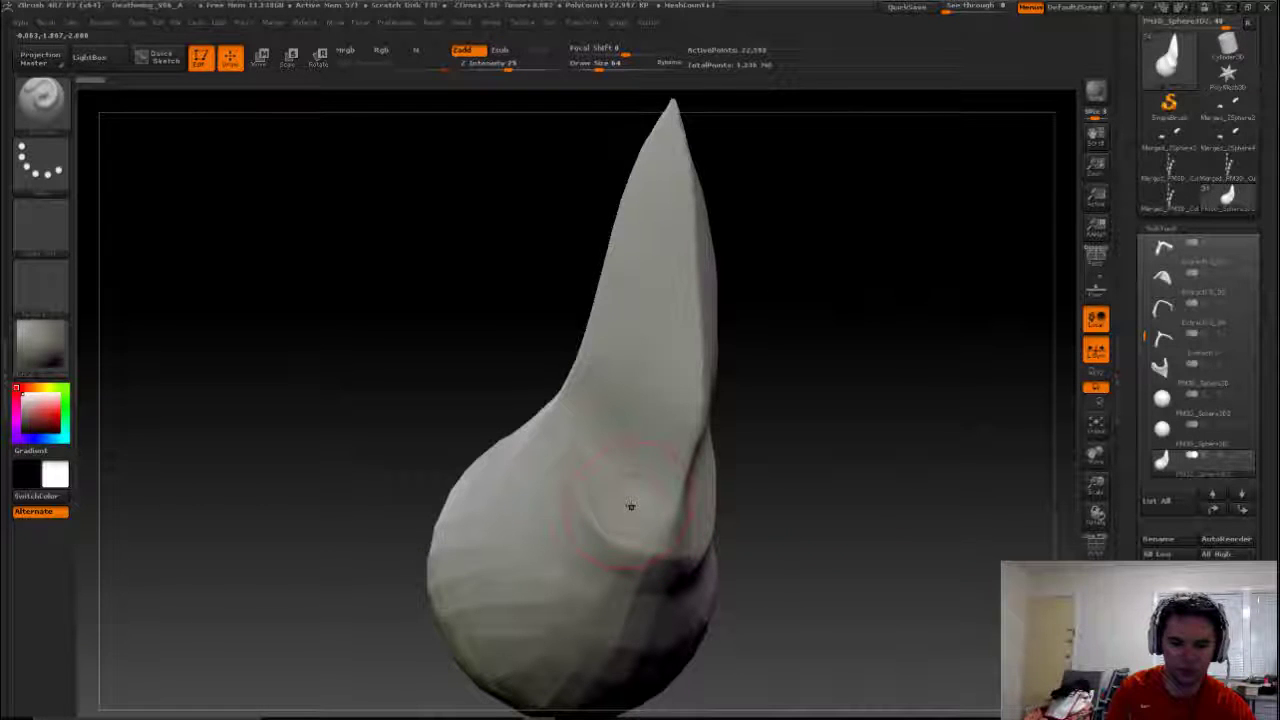
# Switch to the Slash brush and set Draw Size to 15
pyautogui.press('b')
pyautogui.press('c')
pyautogui.press('b')
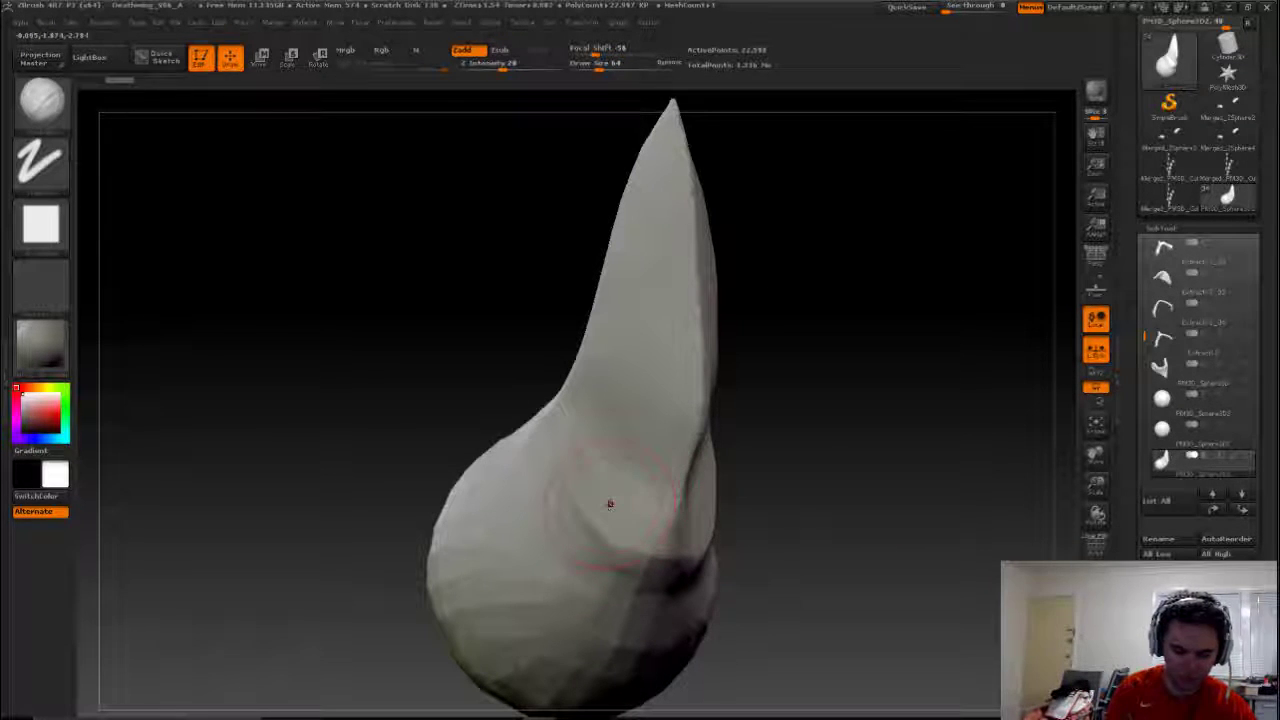
pyautogui.press('s')
pyautogui.moveTo(609, 497); pyautogui.dragTo(592, 497)
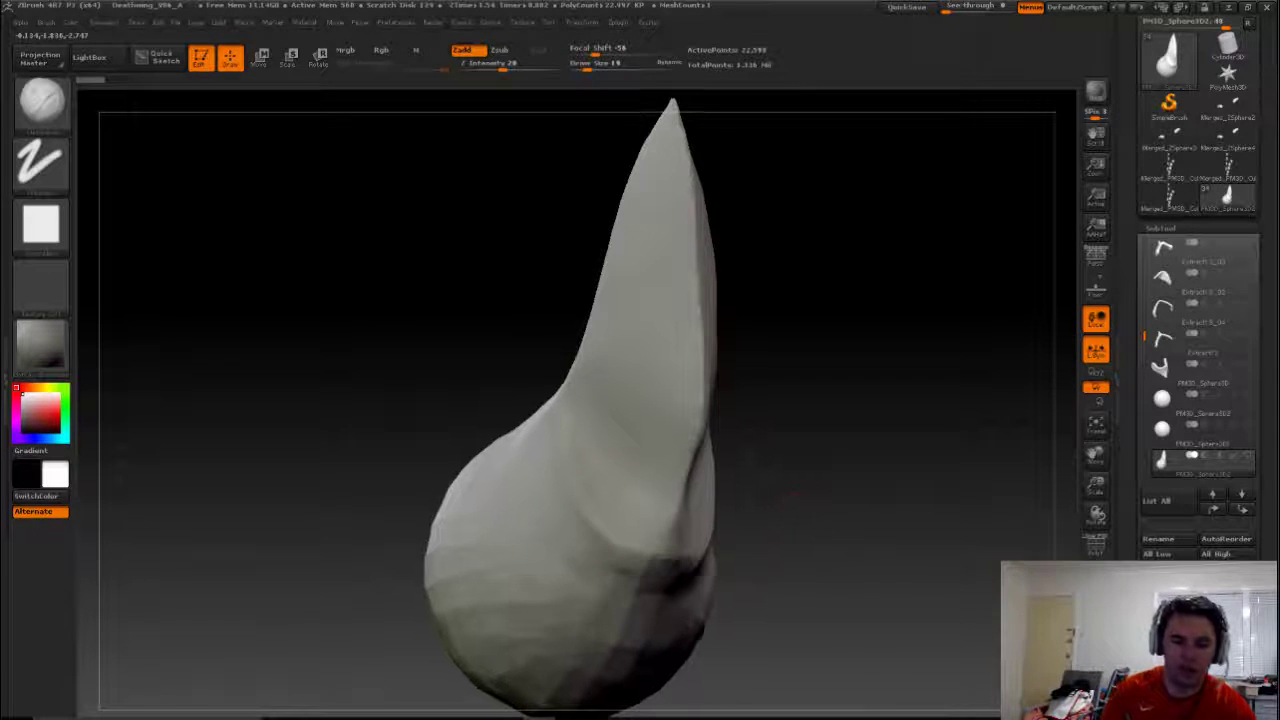
pyautogui.moveTo(779, 519)
pyautogui.mouseDown()
pyautogui.moveTo(690, 467)
pyautogui.moveTo(805, 565)
pyautogui.mouseUp()
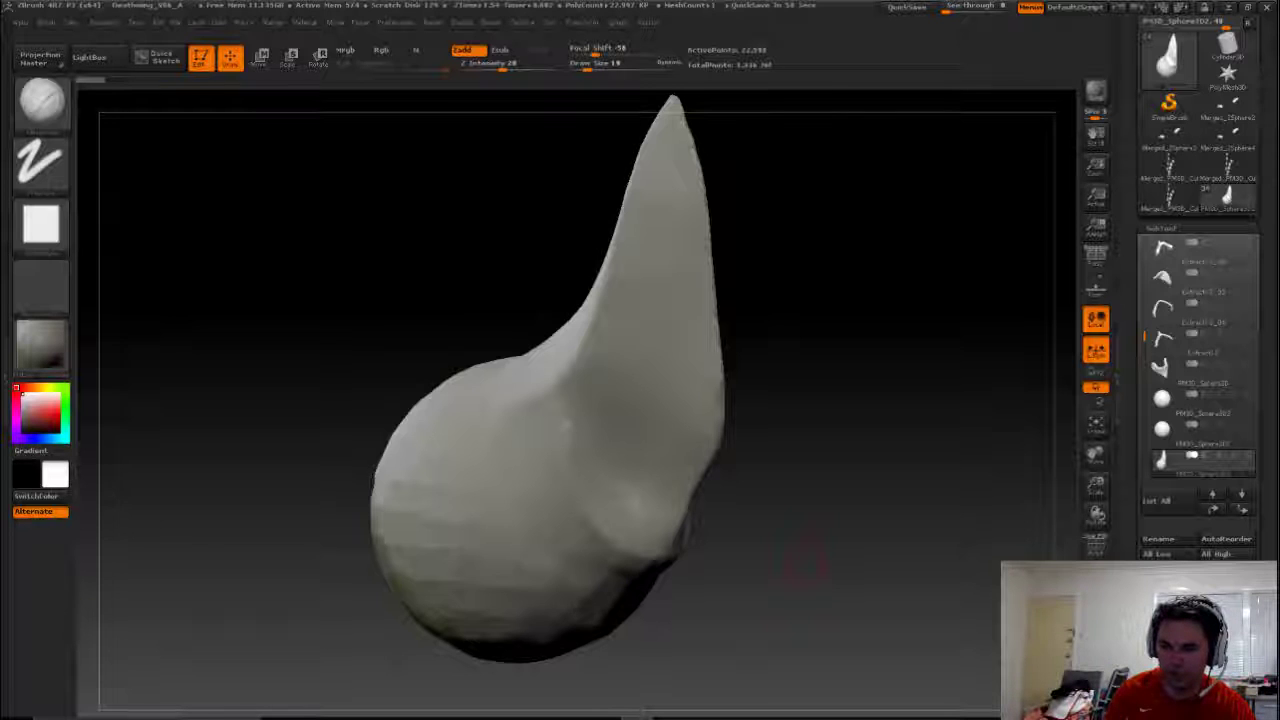
pyautogui.moveTo(796, 527); pyautogui.dragTo(800, 571)
# Shrink the brush and carve a crack into the horn's side
pyautogui.press('b')
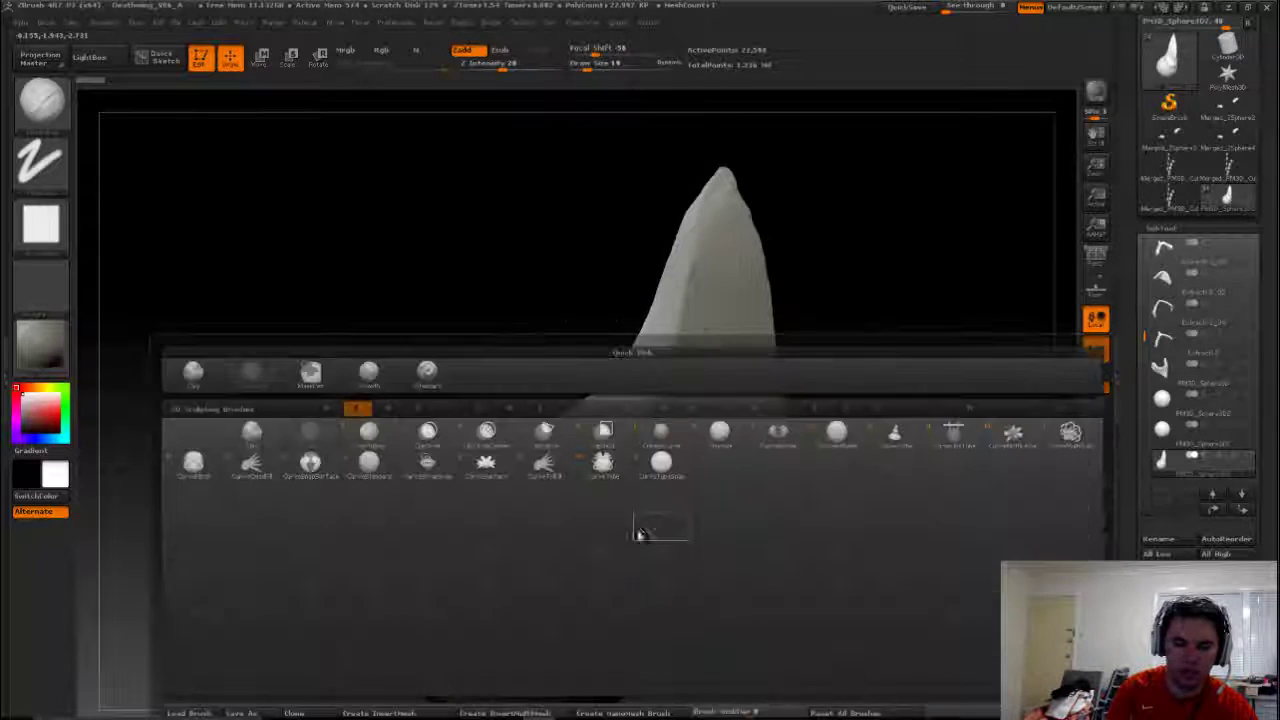
pyautogui.press('s')
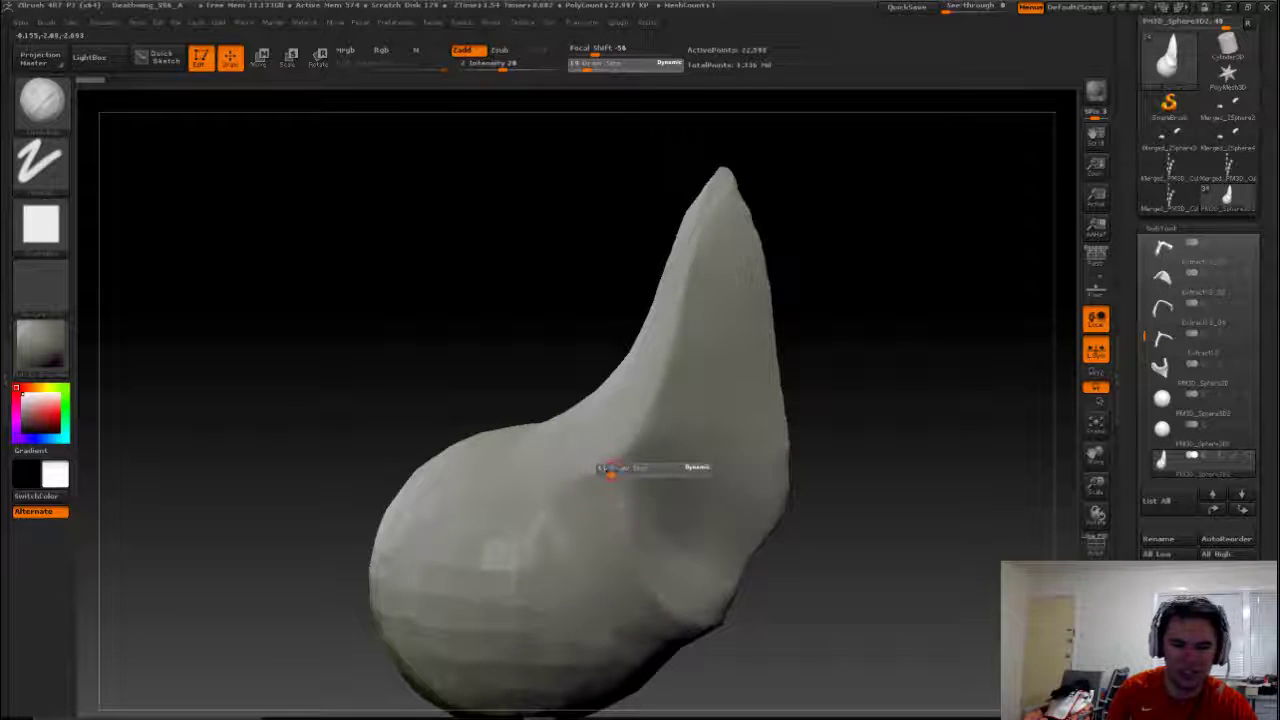
pyautogui.click(610, 470)
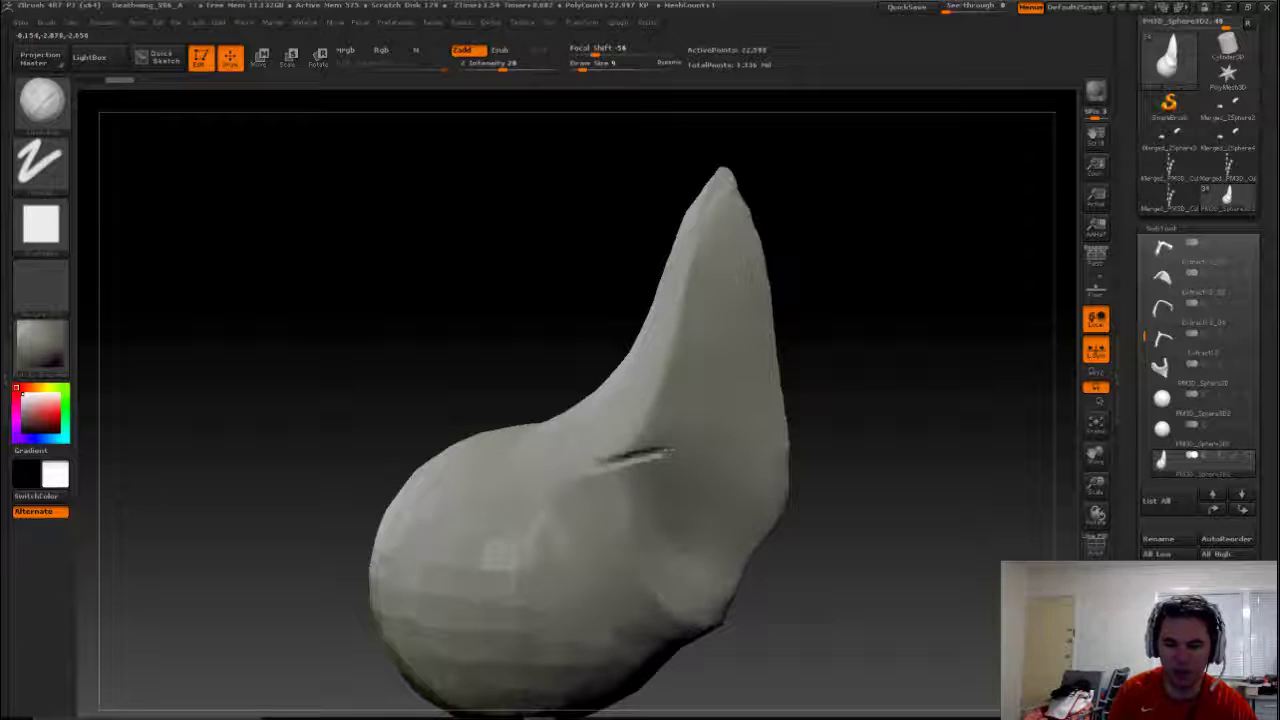
pyautogui.moveTo(625, 462); pyautogui.dragTo(615, 466)
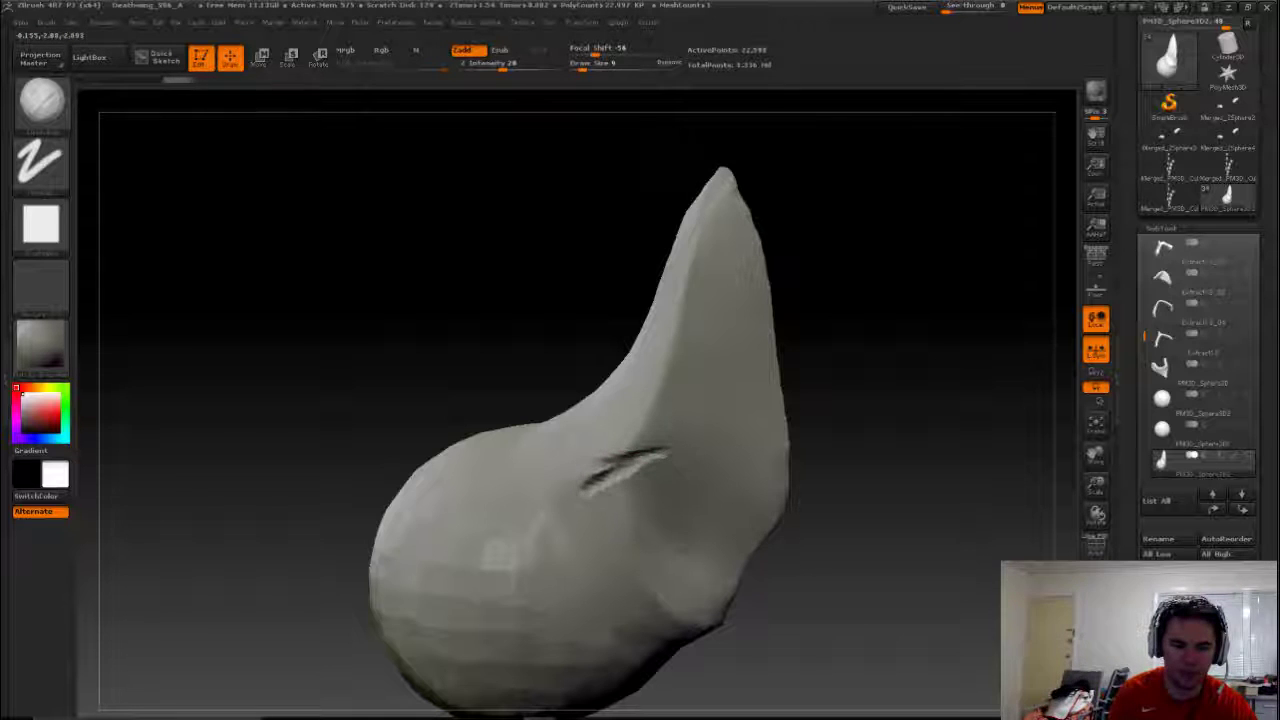
pyautogui.moveTo(628, 460); pyautogui.dragTo(600, 474)
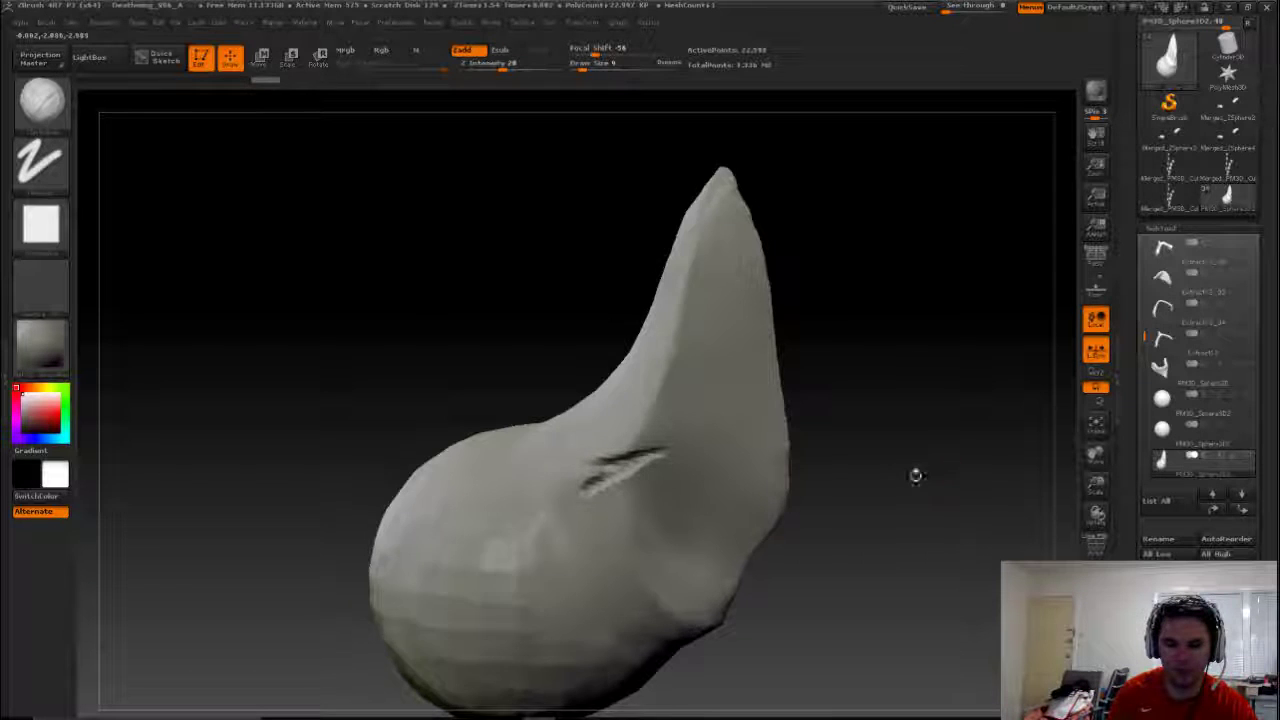
# Carve grooves along the horn's right edge and near its tip
pyautogui.moveTo(916, 476); pyautogui.dragTo(771, 514)
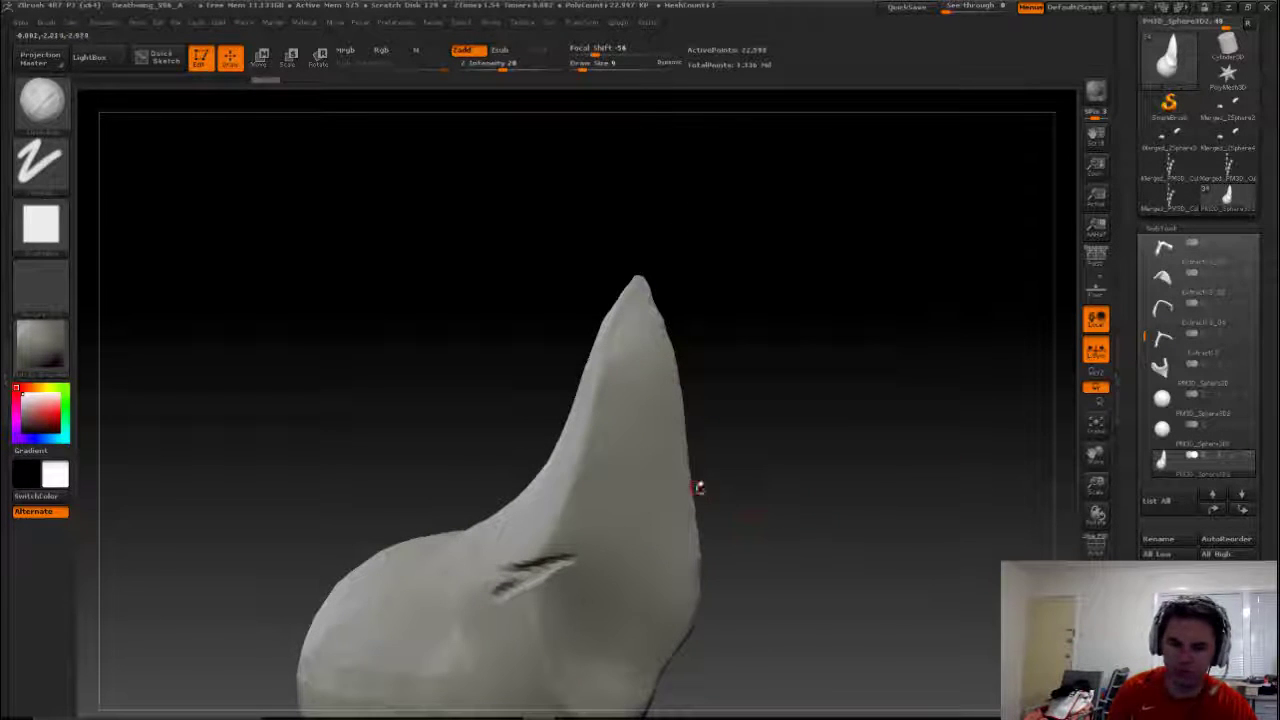
pyautogui.moveTo(688, 483); pyautogui.dragTo(701, 553)
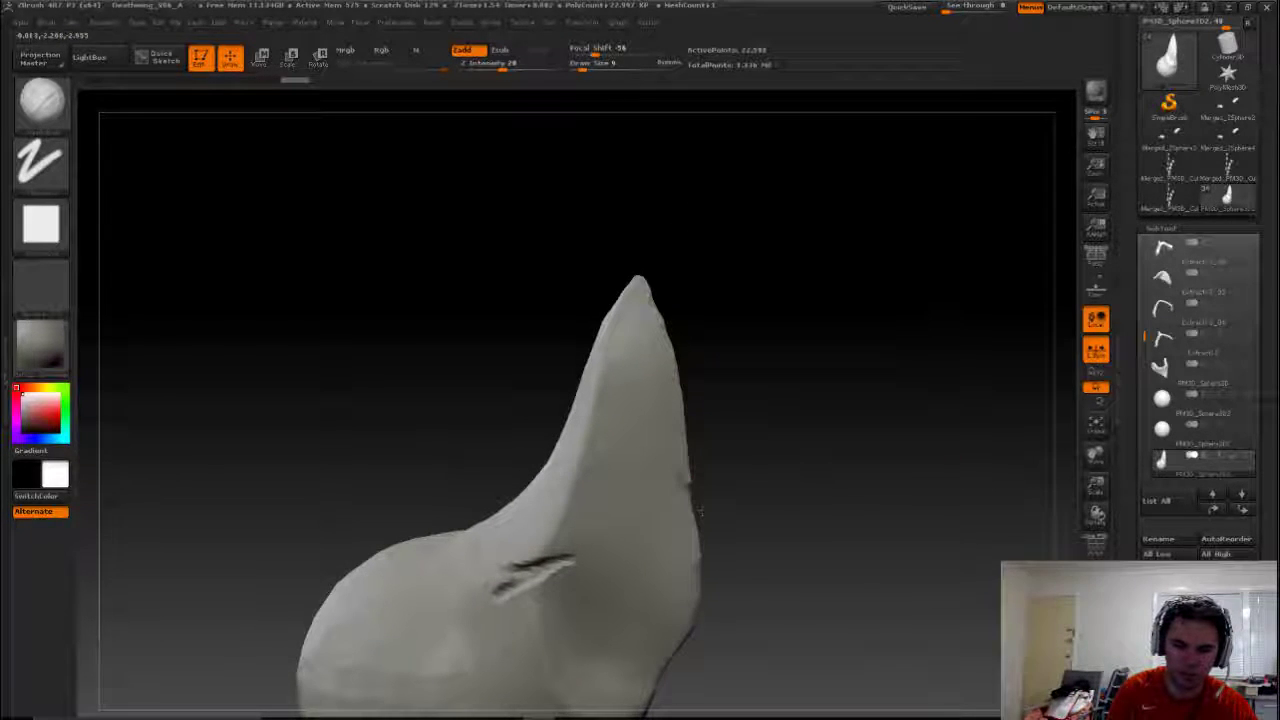
pyautogui.moveTo(760, 492); pyautogui.dragTo(674, 468)
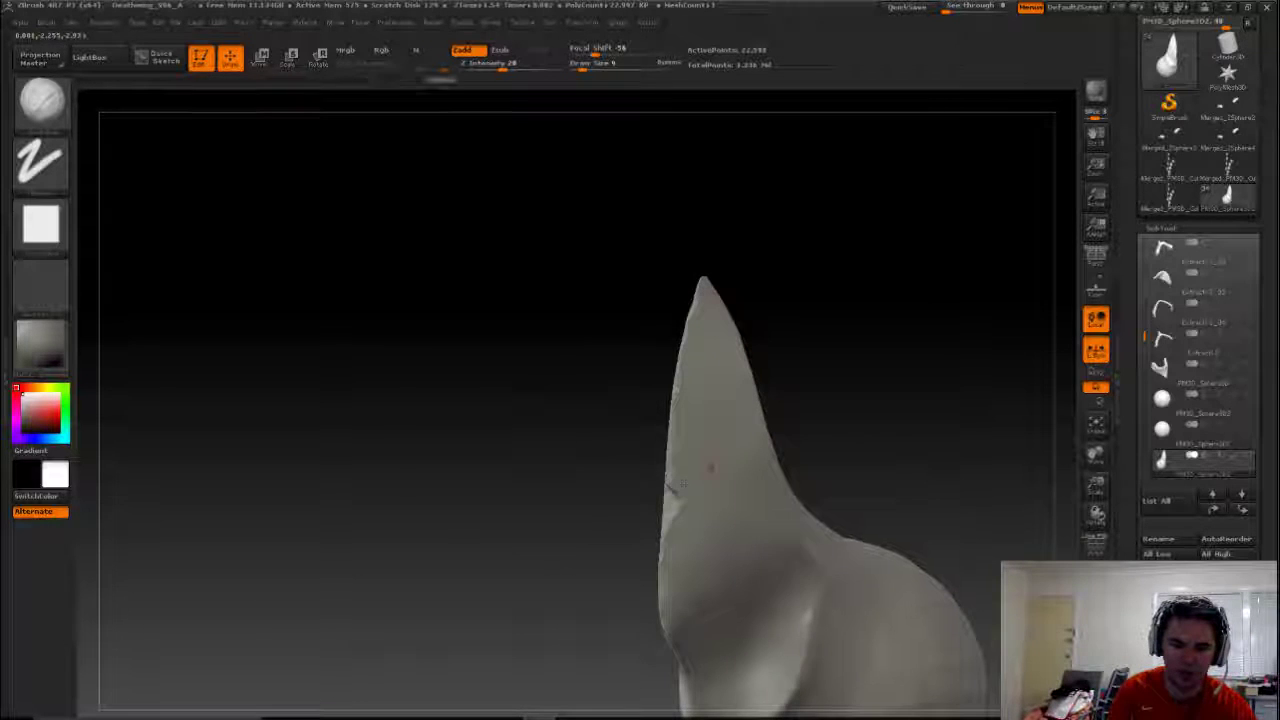
pyautogui.moveTo(672, 412); pyautogui.dragTo(705, 376)
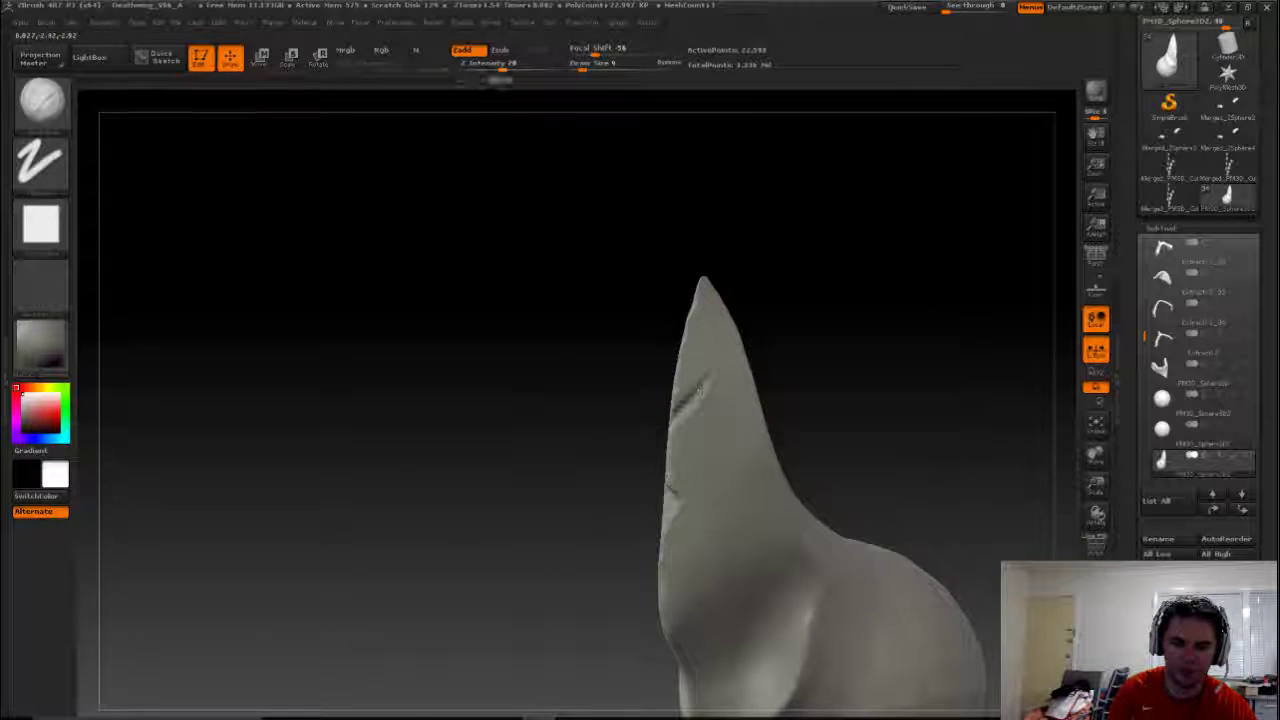
pyautogui.moveTo(662, 420); pyautogui.dragTo(677, 408)
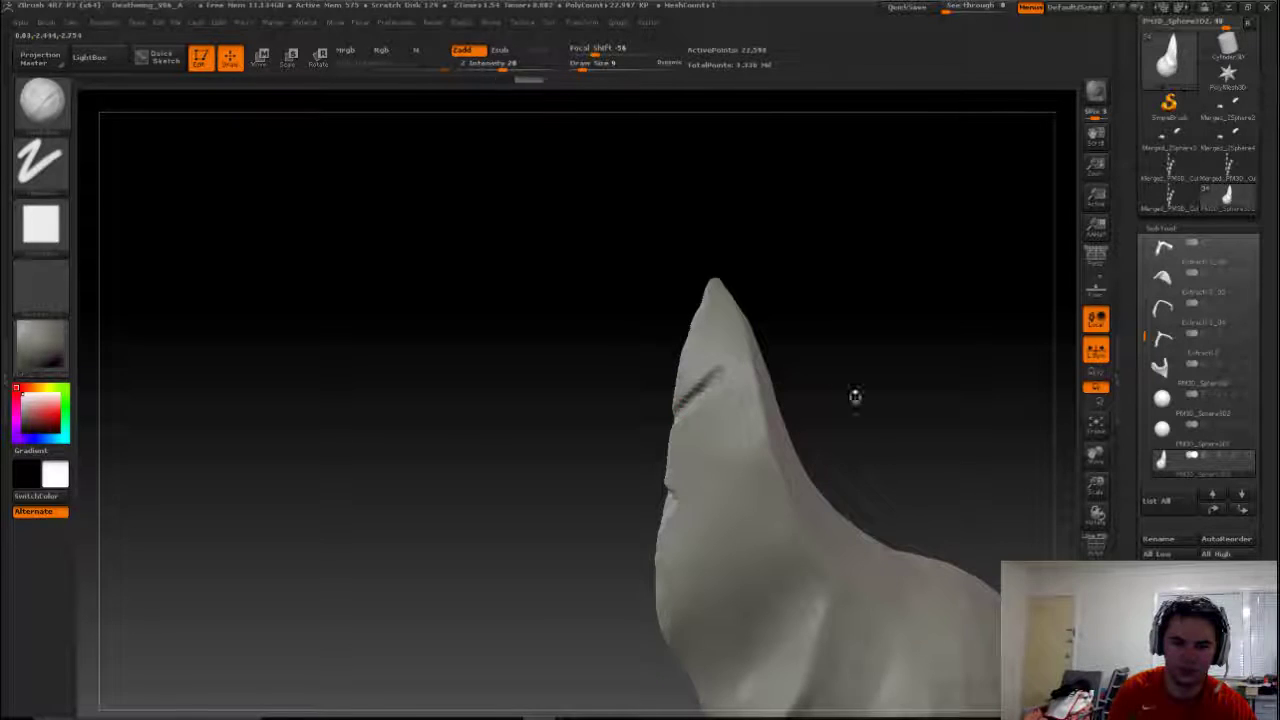
pyautogui.moveTo(882, 406); pyautogui.dragTo(804, 293)
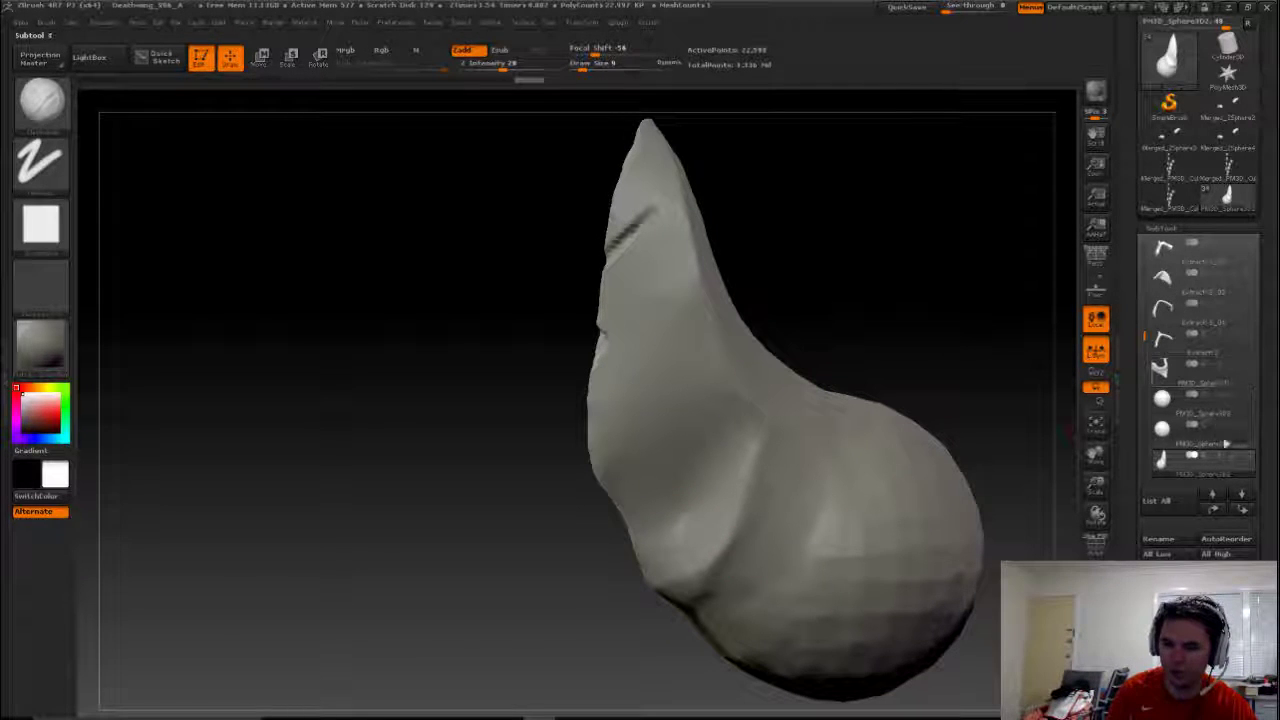
# Turn Solo off and slash cracks into the plate below the horn and the horn's lower part
pyautogui.keyDown('shift'); pyautogui.click(1247, 456); pyautogui.keyUp('shift')
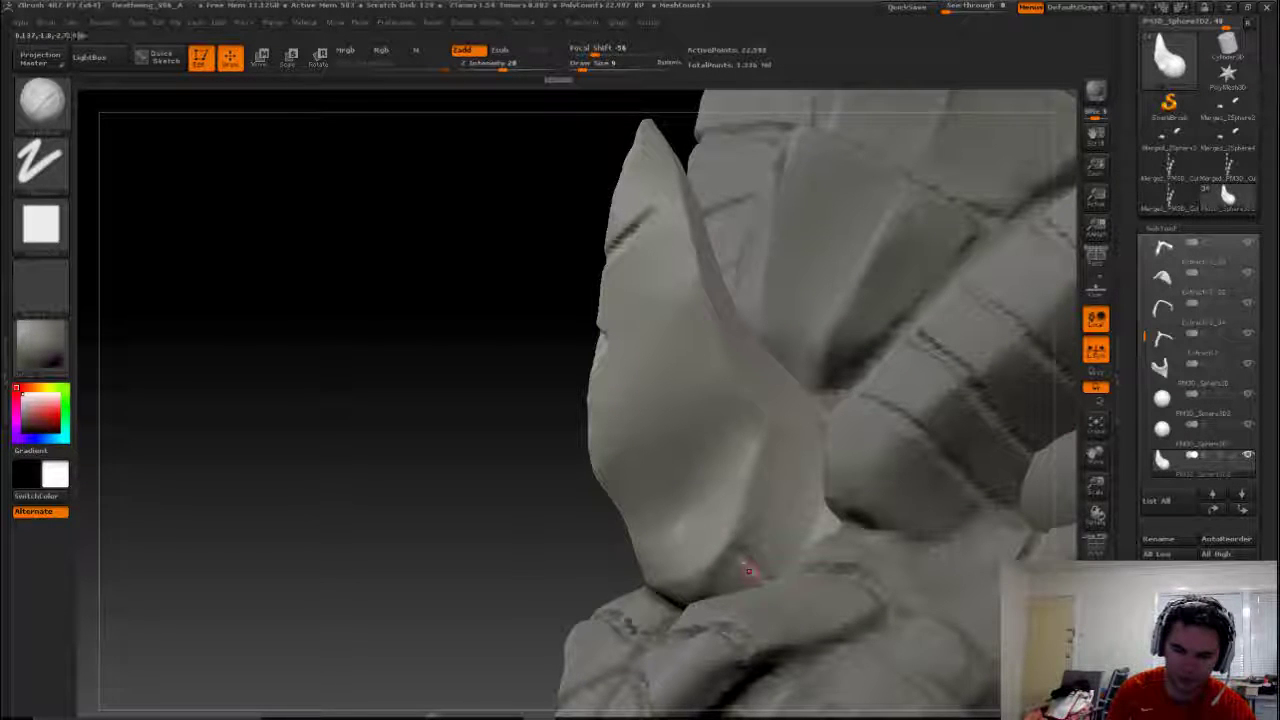
pyautogui.moveTo(725, 485)
pyautogui.mouseDown()
pyautogui.moveTo(795, 560)
pyautogui.moveTo(768, 568)
pyautogui.mouseUp()
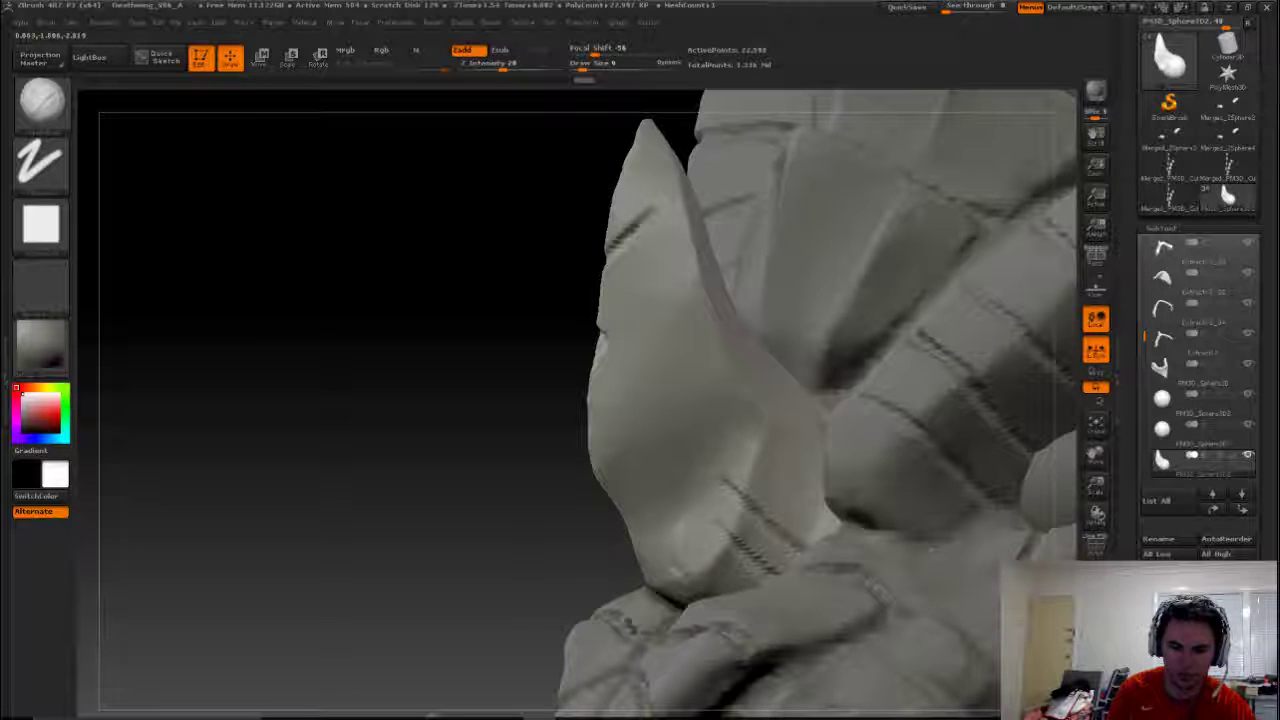
pyautogui.moveTo(513, 578); pyautogui.dragTo(598, 568)
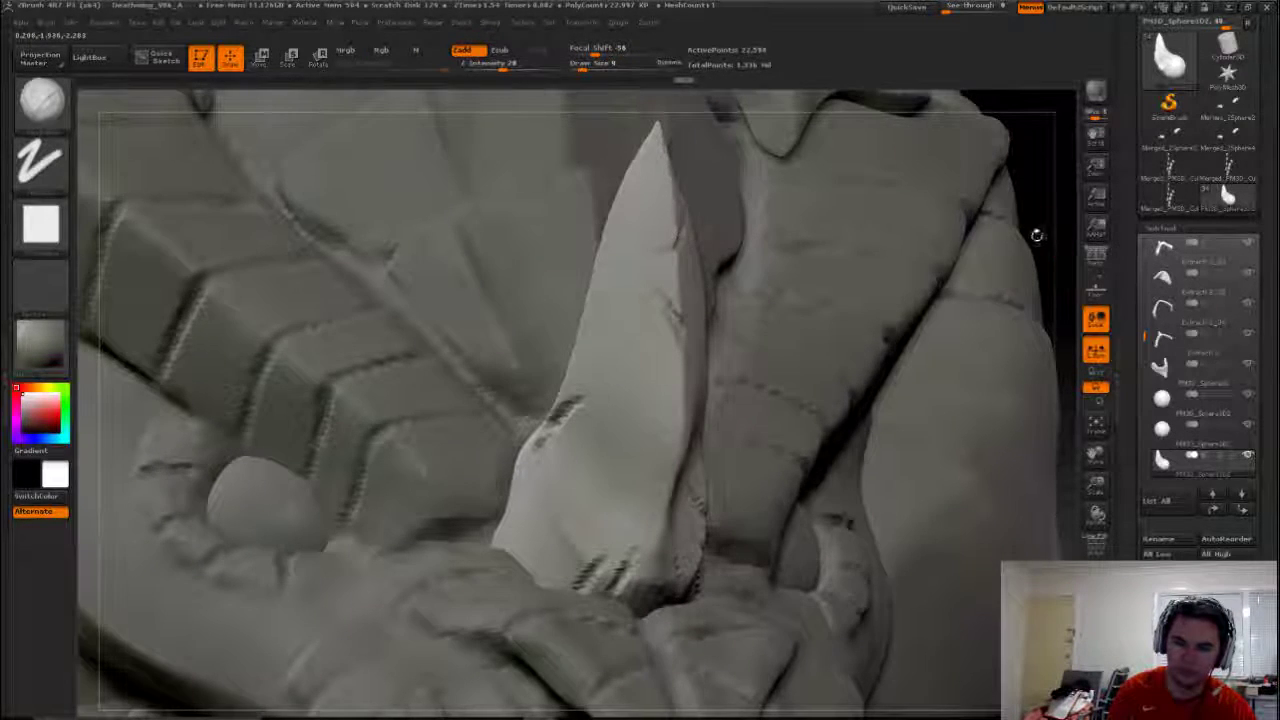
pyautogui.moveTo(1036, 235); pyautogui.dragTo(900, 245)
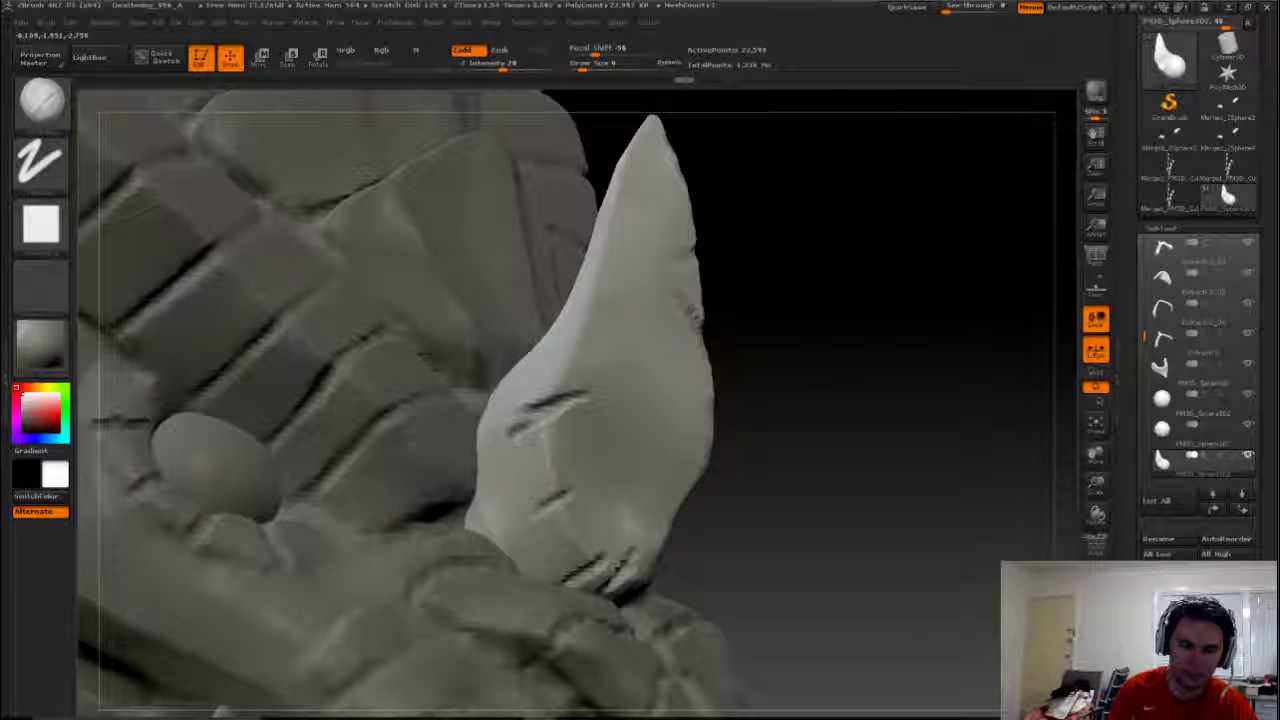
pyautogui.moveTo(486, 537); pyautogui.dragTo(570, 490)
pyautogui.moveTo(855, 470); pyautogui.dragTo(665, 472)
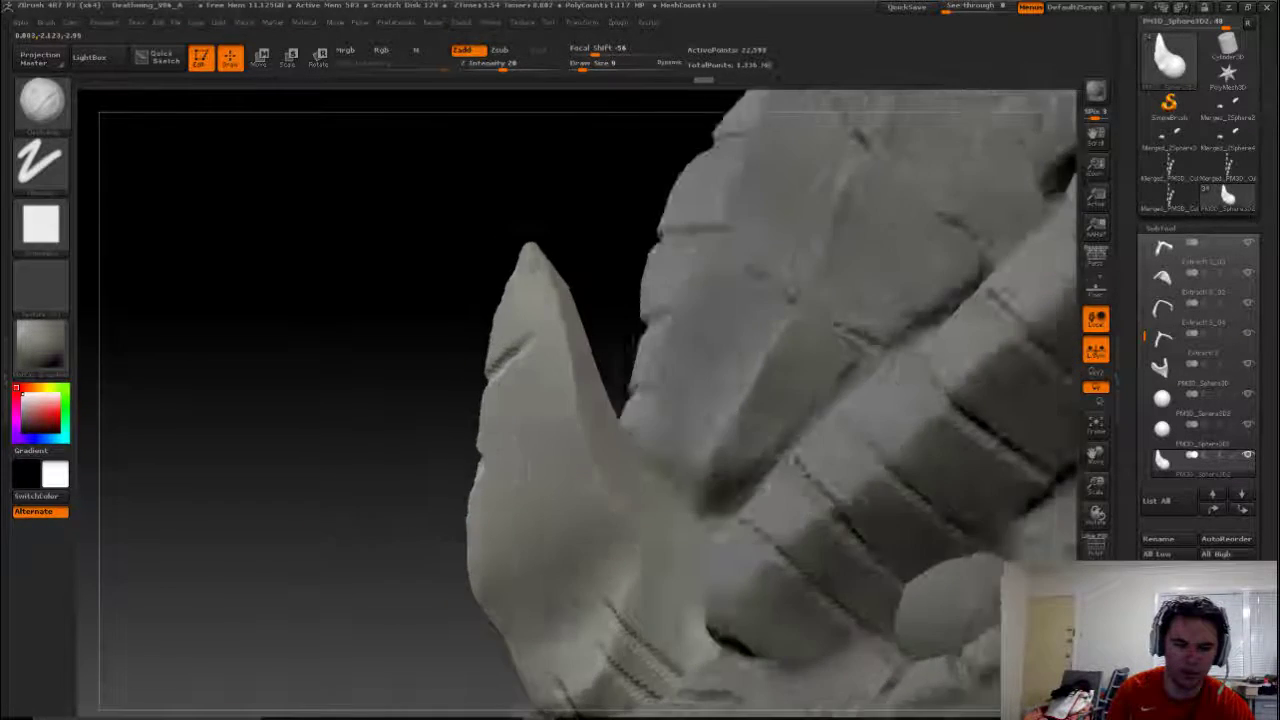
pyautogui.moveTo(339, 530); pyautogui.dragTo(780, 543)
# Switch brush, set Draw Size to 20, and soften the dark scratch marks on the horn
pyautogui.press('b')
pyautogui.press('m')
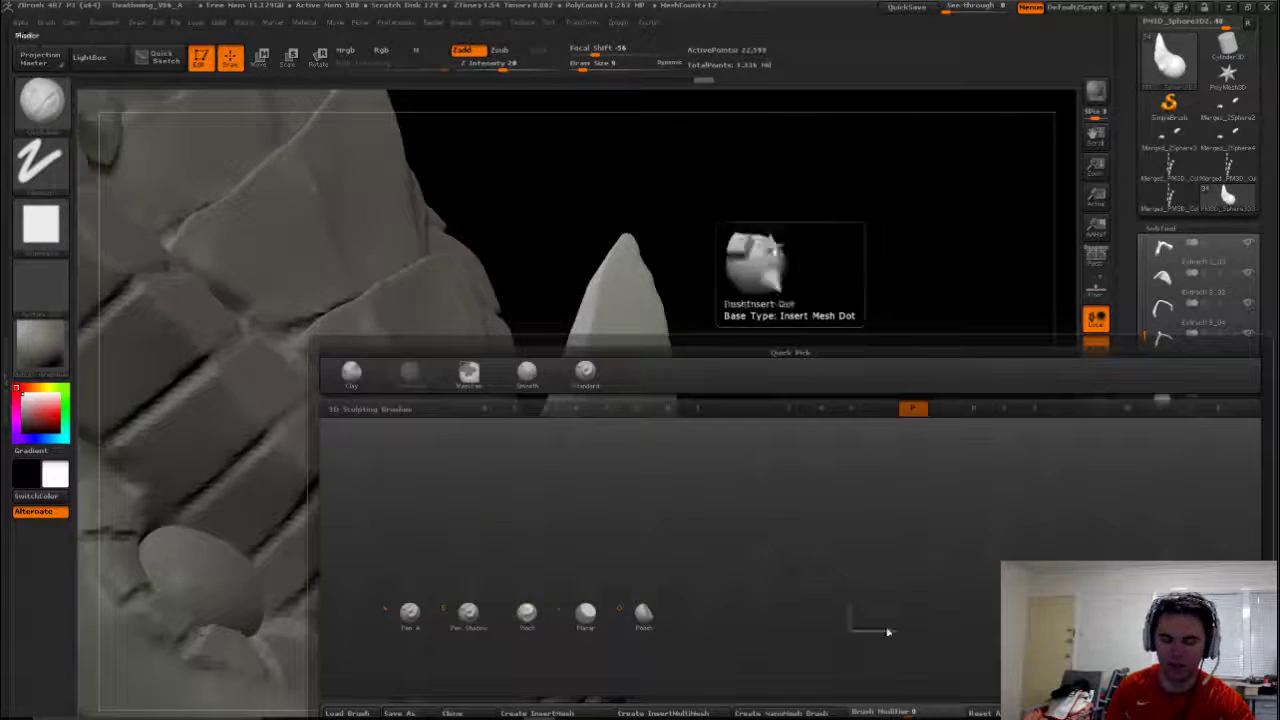
pyautogui.click(586, 612)
pyautogui.moveTo(713, 499); pyautogui.dragTo(750, 430)
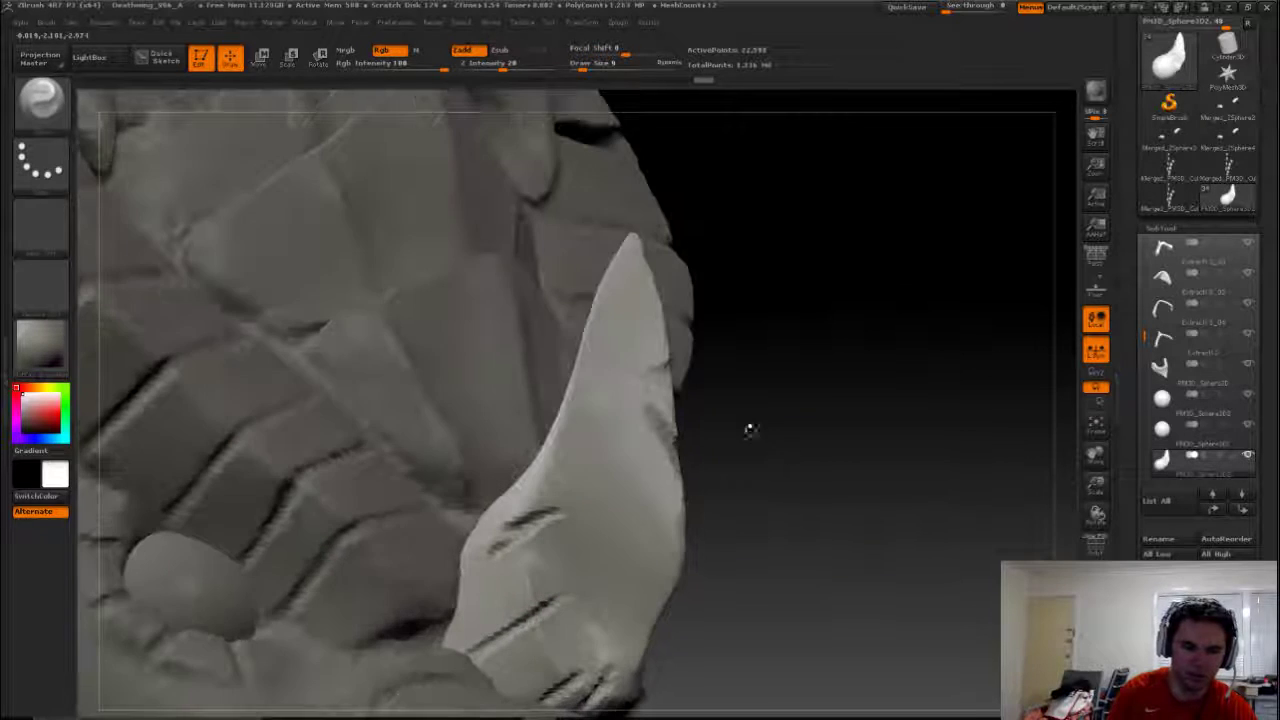
pyautogui.press('s')
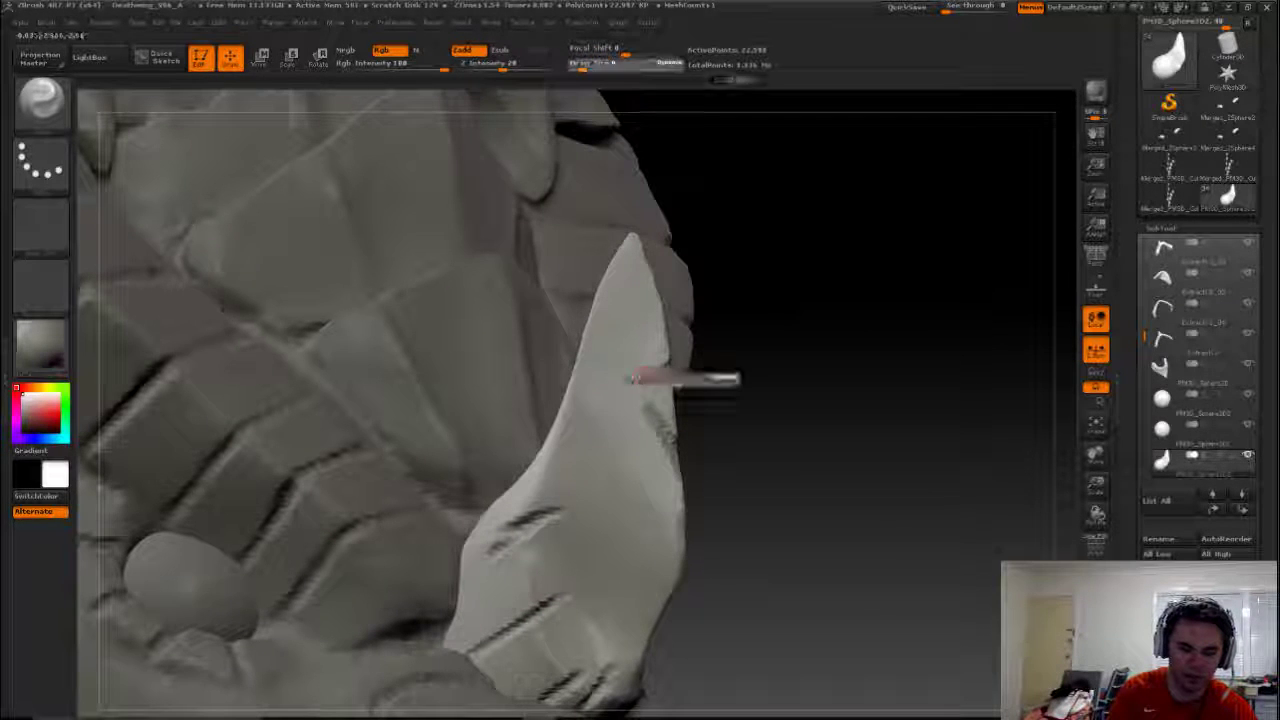
pyautogui.moveTo(643, 373); pyautogui.dragTo(648, 373)
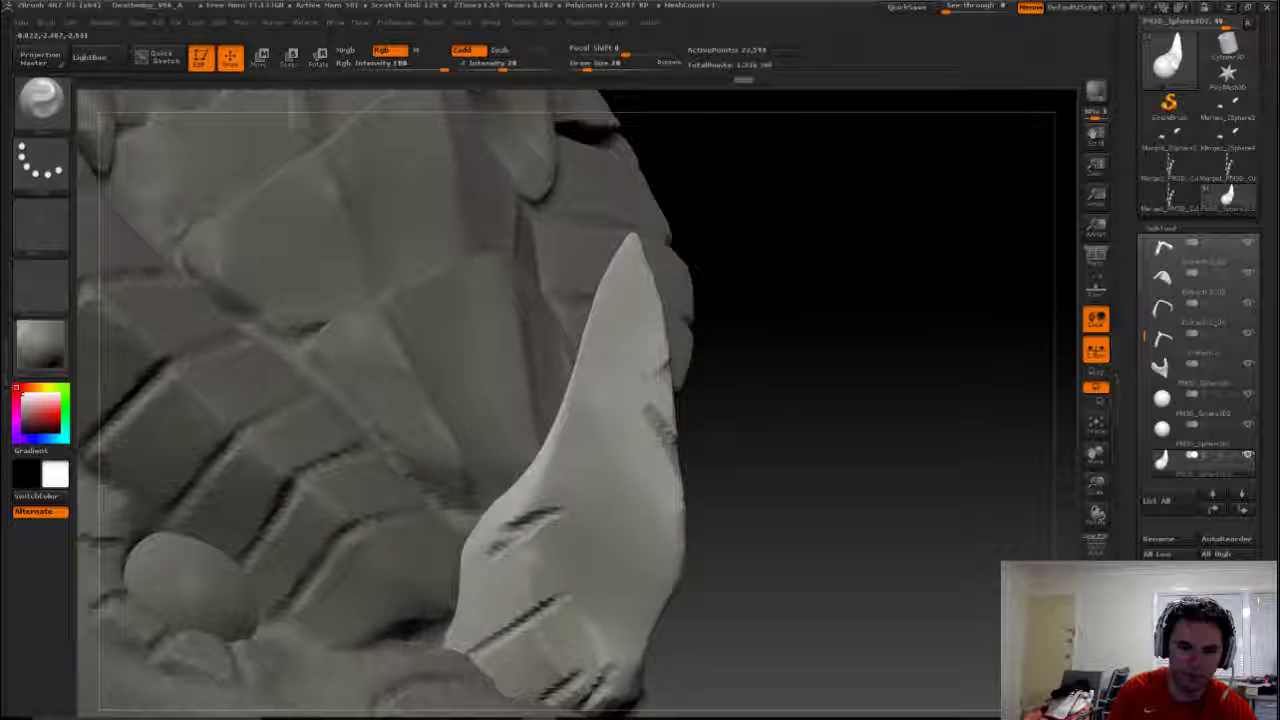
pyautogui.keyDown('shift'); pyautogui.moveTo(655, 420); pyautogui.dragTo(645, 408); pyautogui.keyUp('shift')
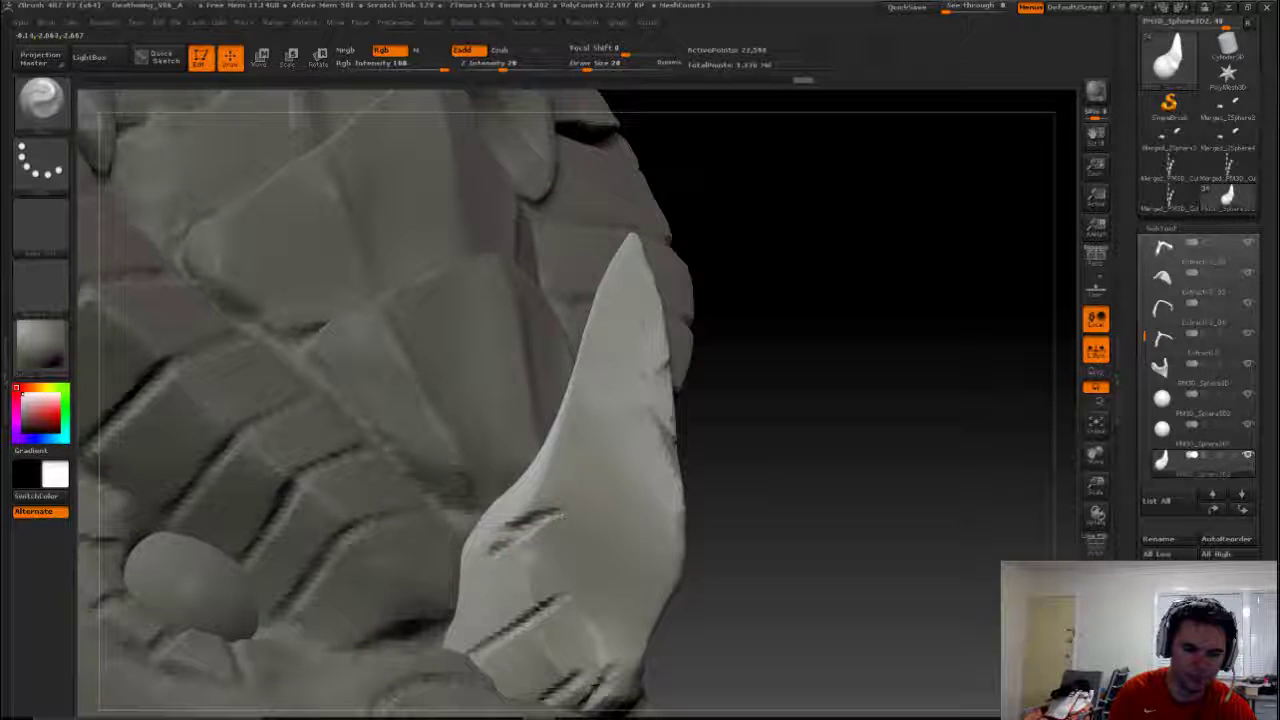
# Turn the horn upright and carve a small crack near its base
pyautogui.moveTo(780, 420); pyautogui.dragTo(840, 410)
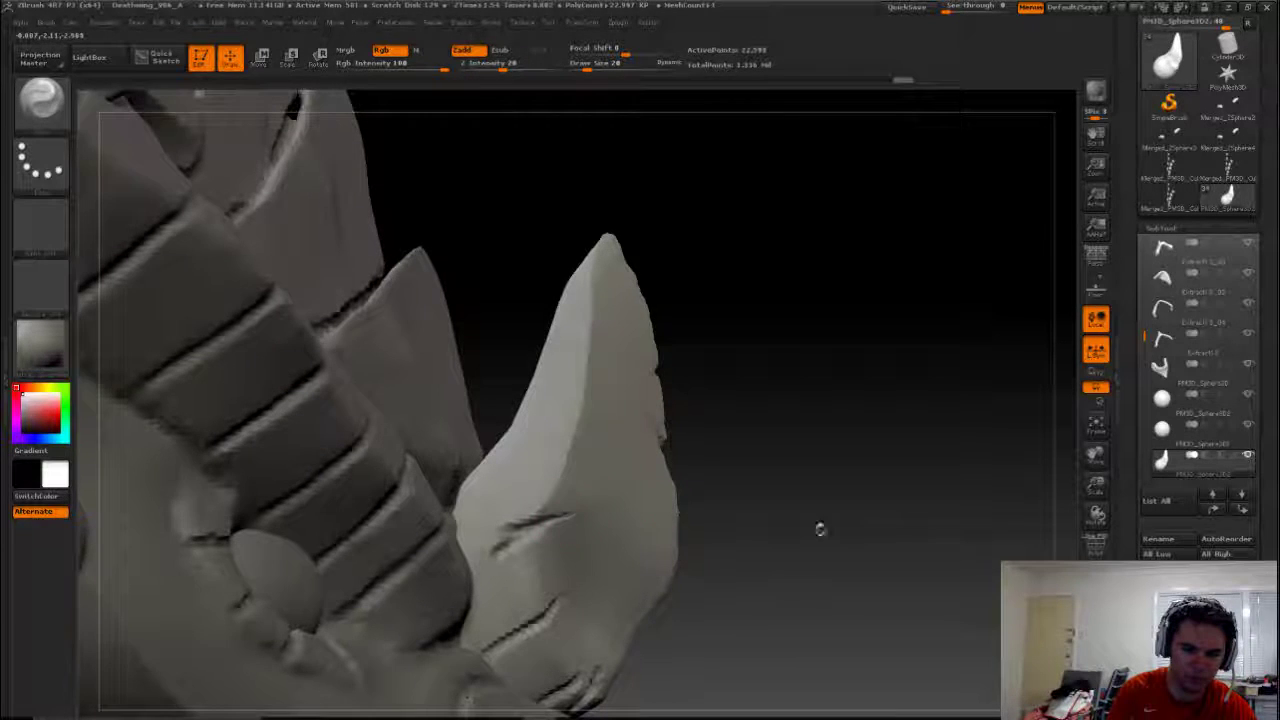
pyautogui.moveTo(820, 528); pyautogui.dragTo(736, 481)
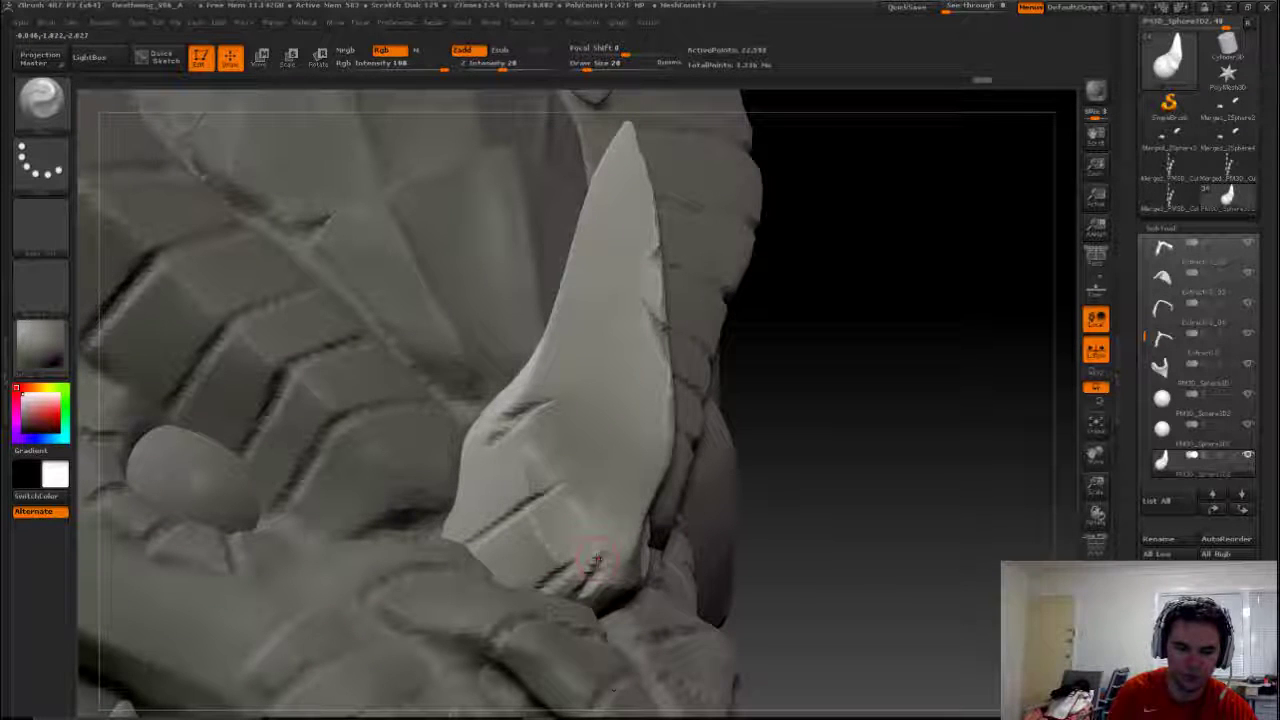
pyautogui.moveTo(598, 568); pyautogui.dragTo(540, 630)
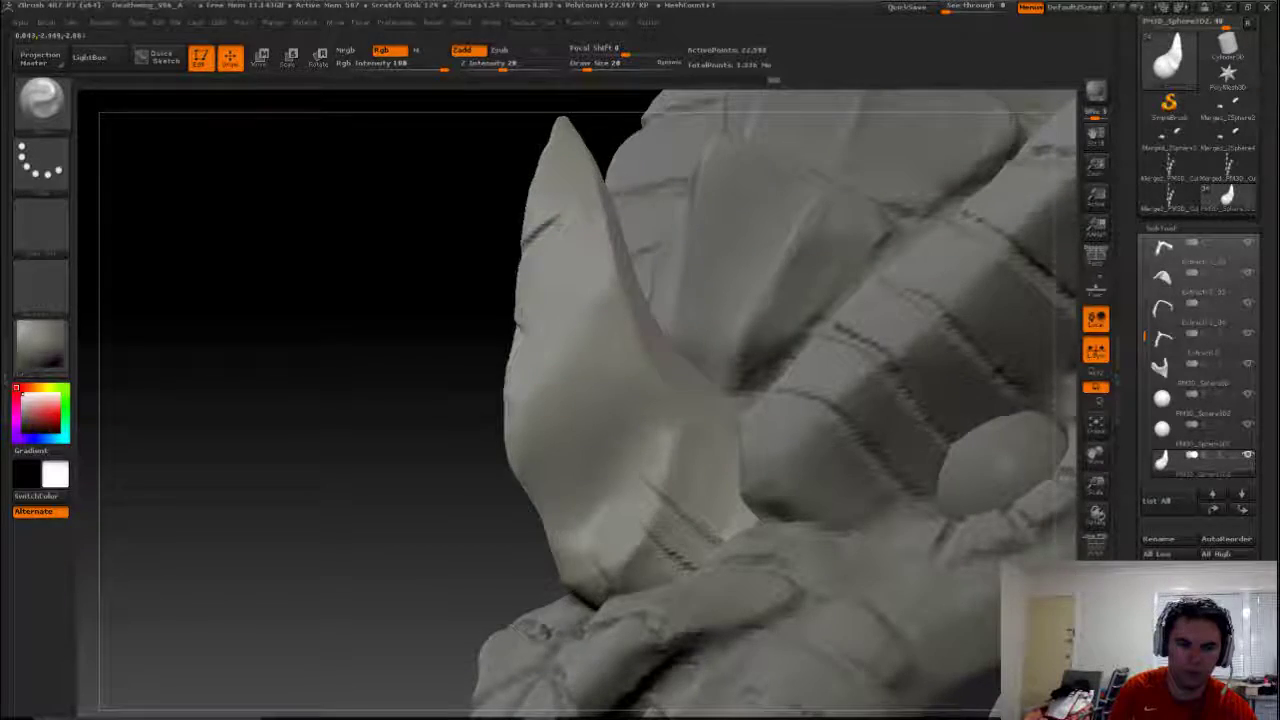
pyautogui.moveTo(412, 422)
pyautogui.mouseDown()
pyautogui.moveTo(705, 292)
pyautogui.moveTo(745, 424)
pyautogui.moveTo(880, 330)
pyautogui.moveTo(807, 505)
pyautogui.mouseUp()
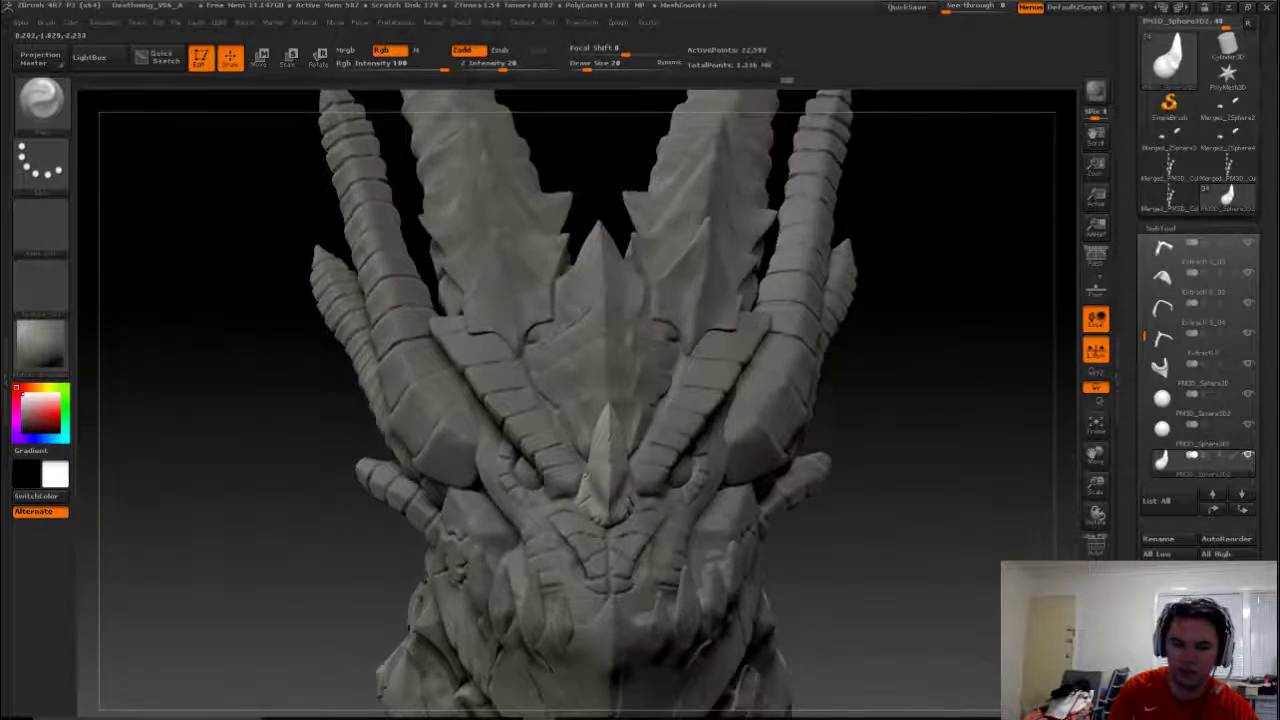
# Make the front crown plates (Subtool 30) active and load a new brush with the B-S-T hotkeys
pyautogui.moveTo(773, 465); pyautogui.dragTo(721, 435)
pyautogui.keyDown('alt'); pyautogui.click(721, 435); pyautogui.keyUp('alt')
pyautogui.moveTo(916, 438)
pyautogui.mouseDown()
pyautogui.moveTo(94, 505)
pyautogui.moveTo(325, 638)
pyautogui.moveTo(413, 600)
pyautogui.mouseUp()
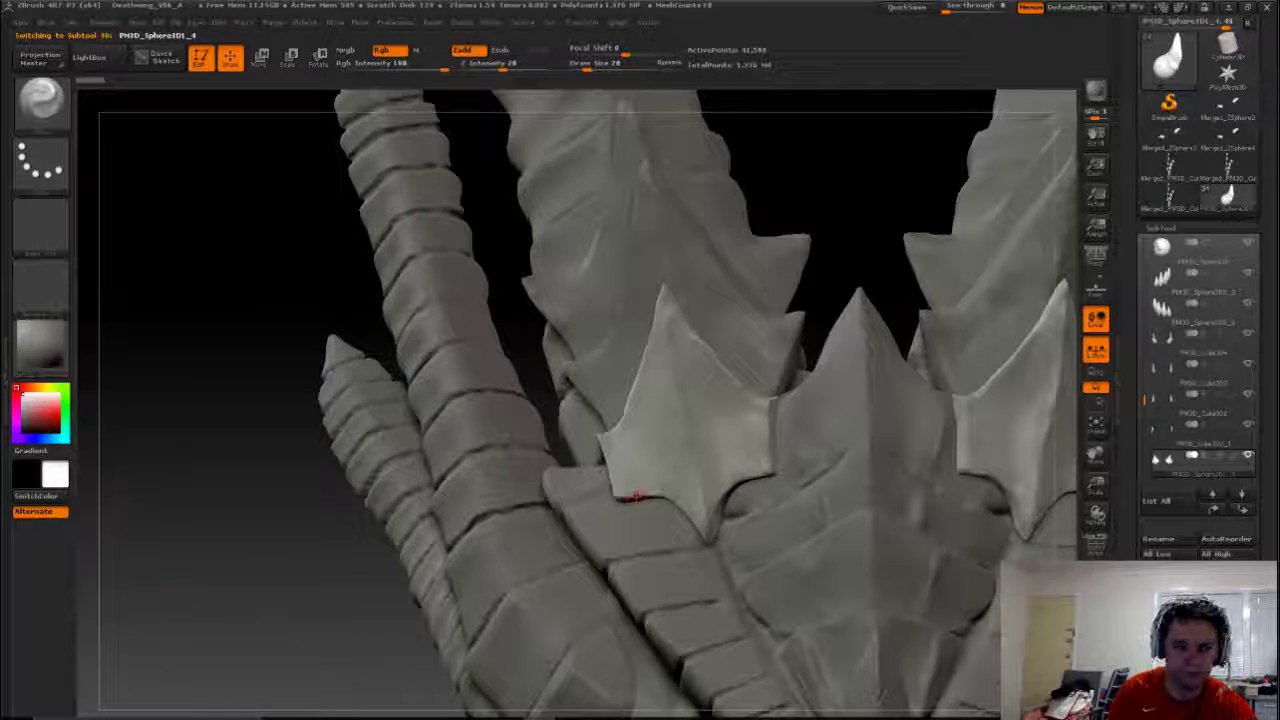
pyautogui.press('b')
pyautogui.press('s')
pyautogui.press('t')
pyautogui.moveTo(539, 502); pyautogui.dragTo(529, 447)
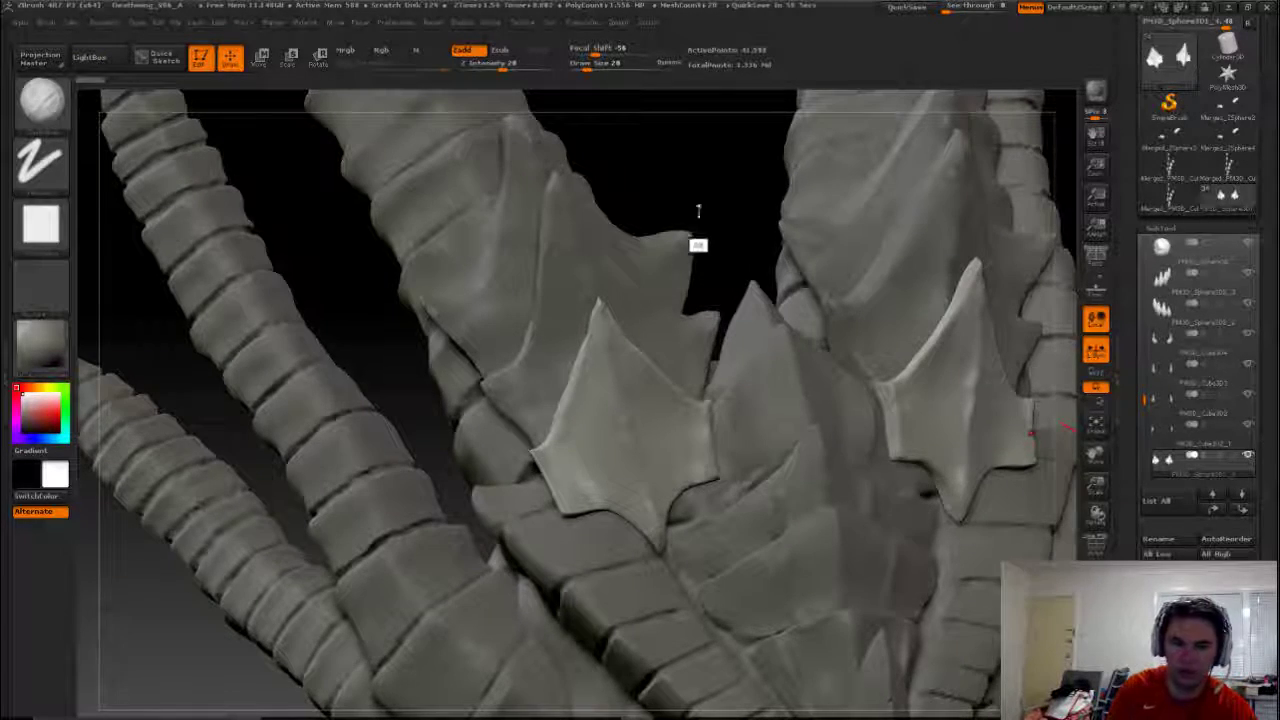
# Orbit to a side-on view and make the row of tall crest spikes (Subtool 32) active
pyautogui.moveTo(698, 210)
pyautogui.mouseDown()
pyautogui.moveTo(711, 303)
pyautogui.moveTo(1000, 328)
pyautogui.mouseUp()
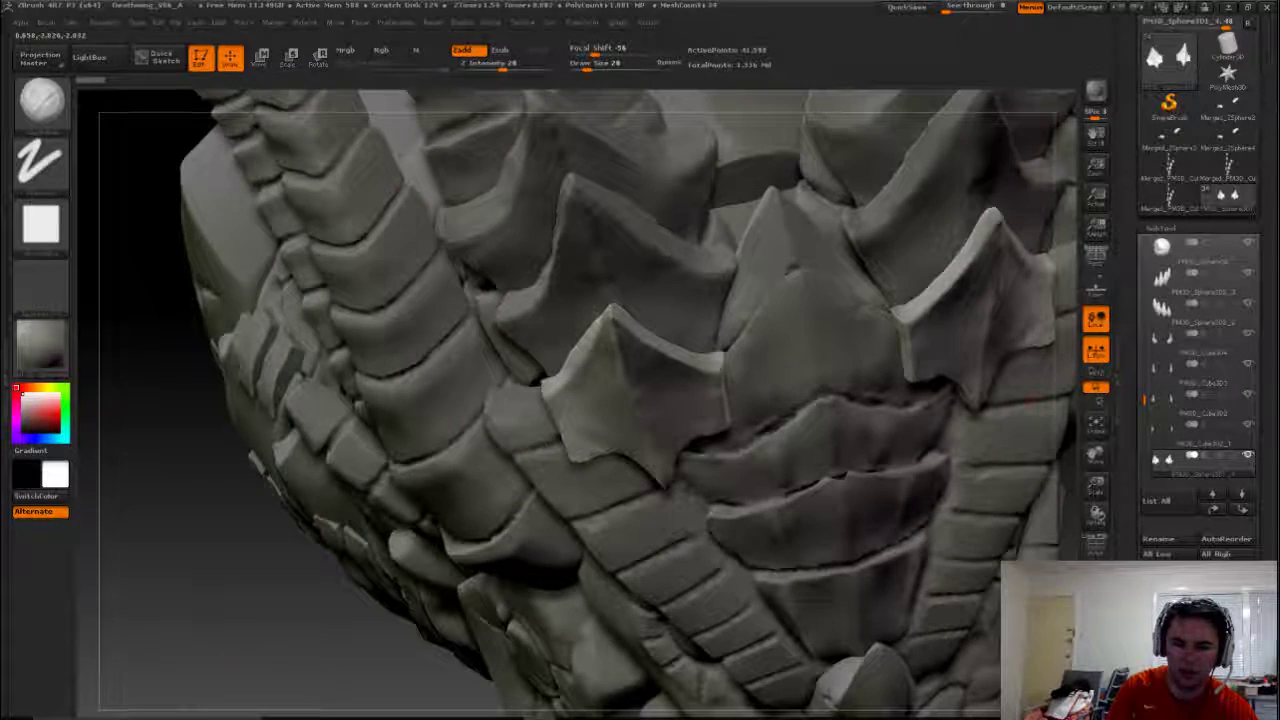
pyautogui.moveTo(292, 614)
pyautogui.mouseDown()
pyautogui.moveTo(337, 540)
pyautogui.moveTo(460, 452)
pyautogui.mouseUp()
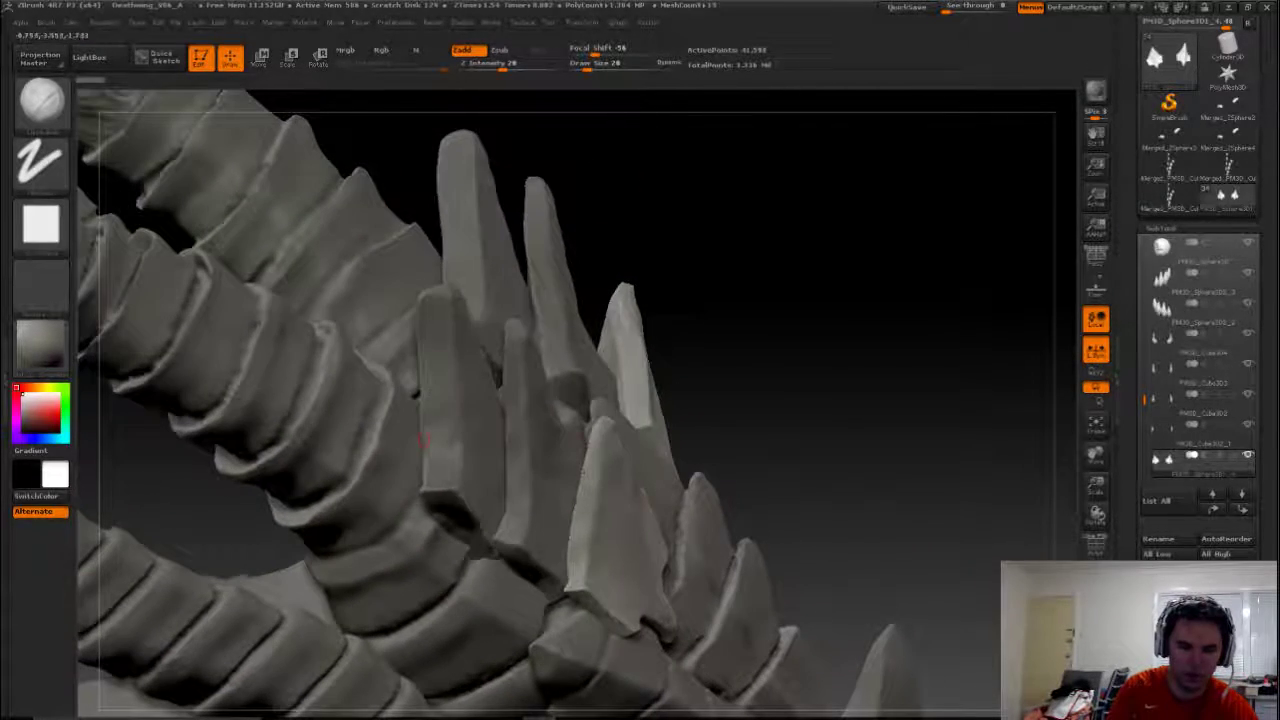
pyautogui.keyDown('alt'); pyautogui.click(468, 449); pyautogui.keyUp('alt')
# Pick a new sculpting brush, set Draw Size to 87, and switch to the B-C brush
pyautogui.press('b')
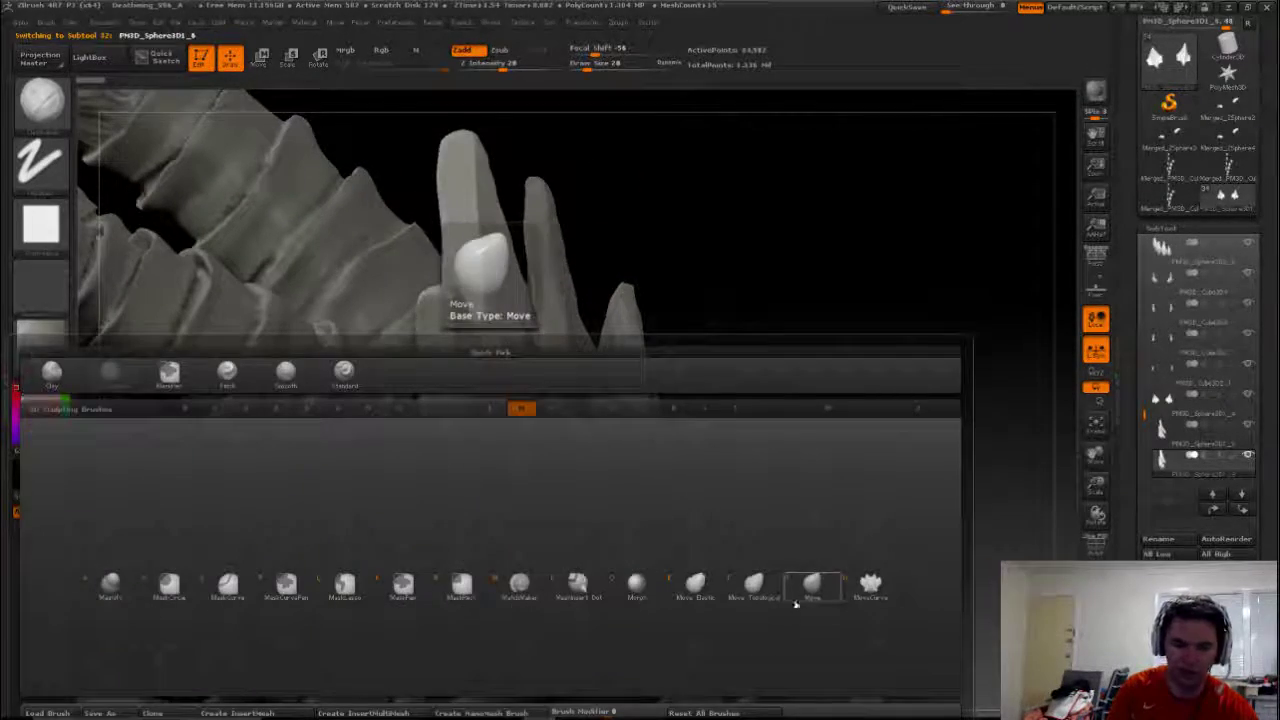
pyautogui.click(794, 592)
pyautogui.press('s')
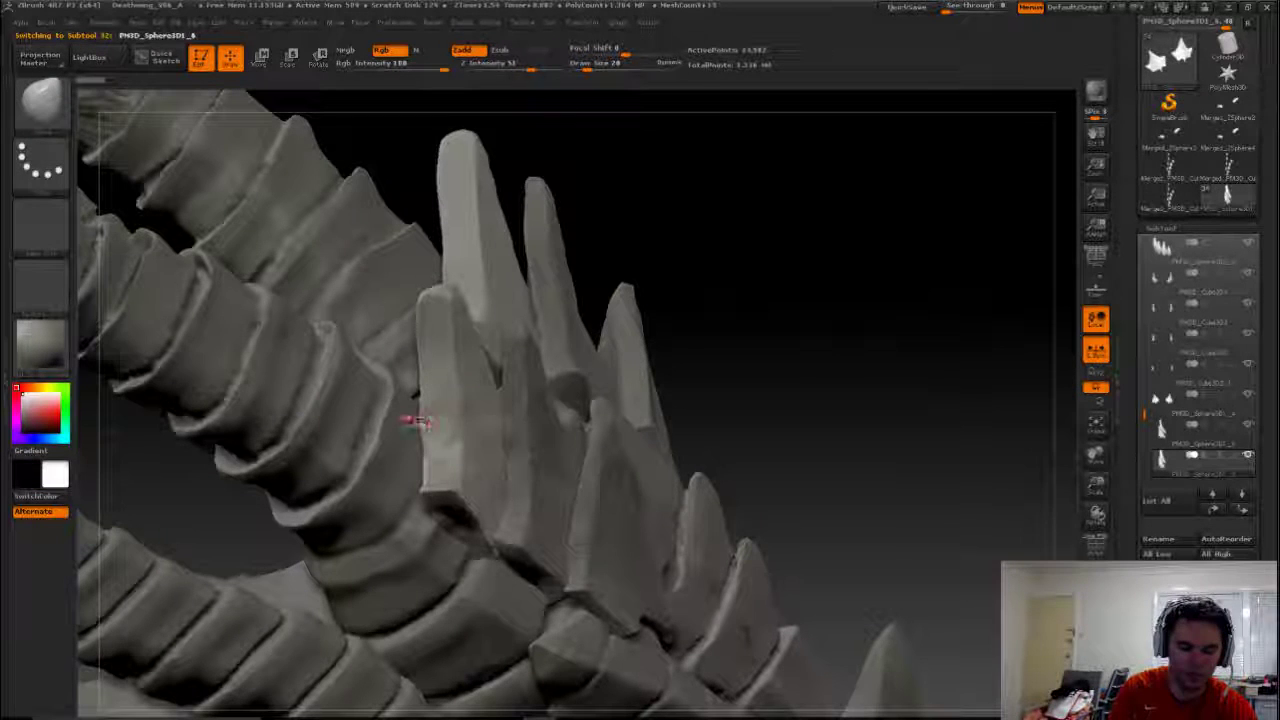
pyautogui.moveTo(414, 414); pyautogui.dragTo(423, 420)
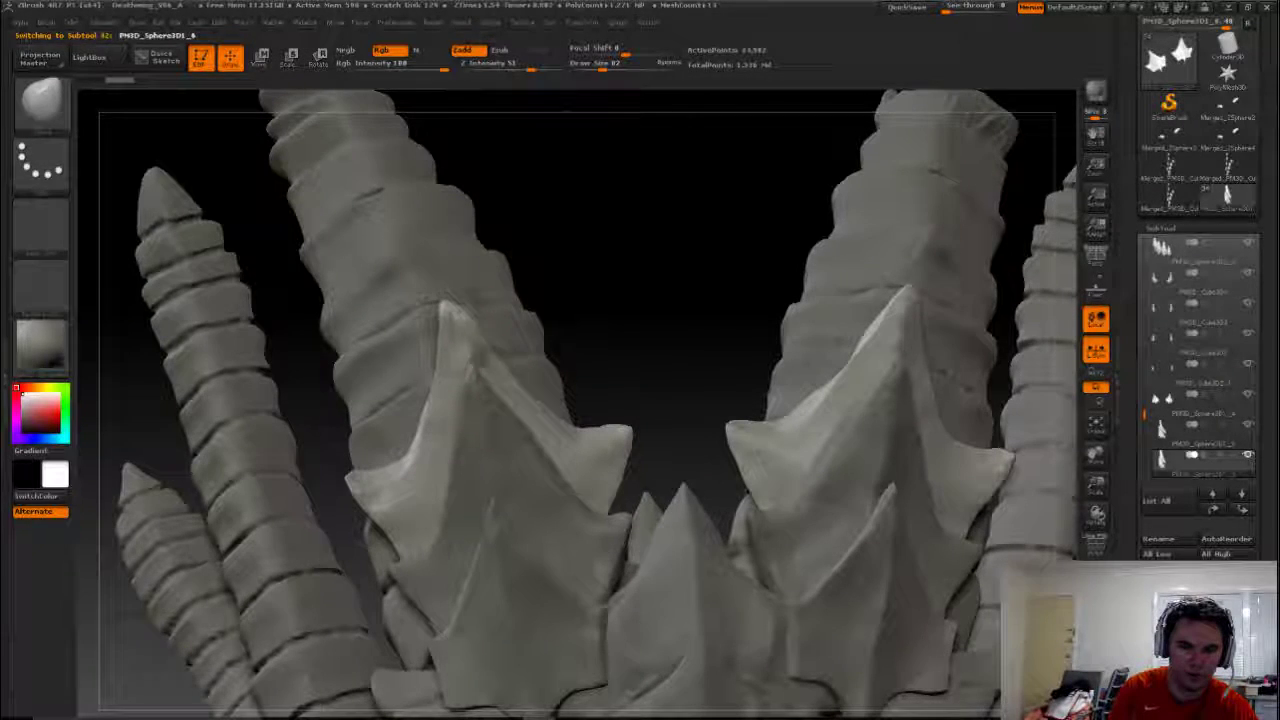
pyautogui.press('b')
pyautogui.press('c')
pyautogui.press('b')
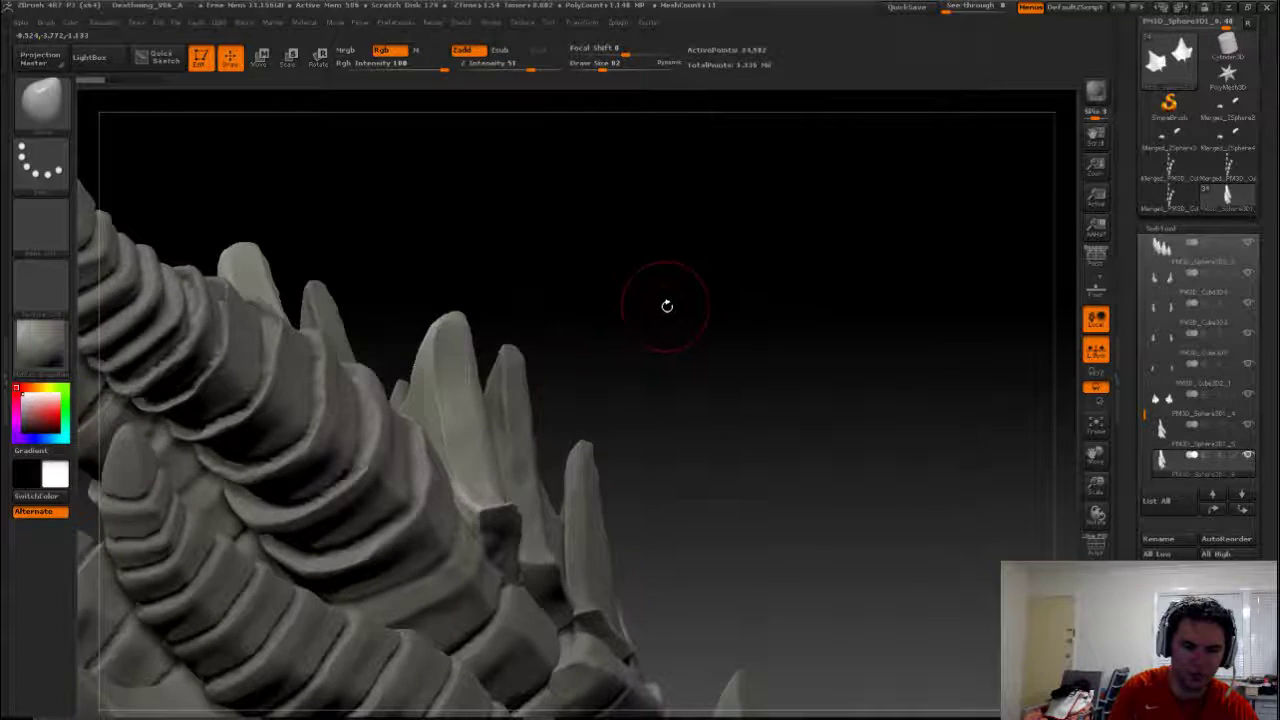
# Reshape the right edge of the tall crest spike
pyautogui.moveTo(666, 300); pyautogui.dragTo(646, 323)
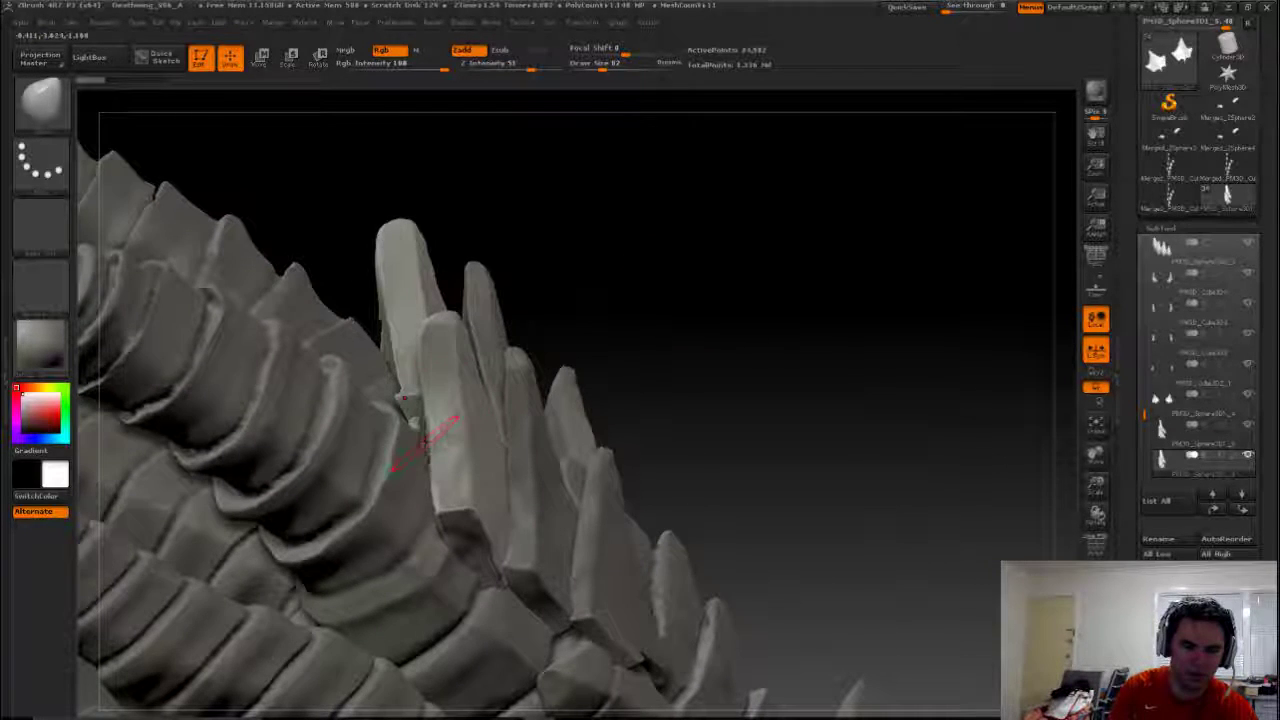
pyautogui.moveTo(666, 309)
pyautogui.mouseDown()
pyautogui.moveTo(541, 313)
pyautogui.moveTo(523, 300)
pyautogui.moveTo(447, 320)
pyautogui.moveTo(614, 286)
pyautogui.moveTo(637, 311)
pyautogui.moveTo(645, 272)
pyautogui.moveTo(523, 264)
pyautogui.moveTo(694, 238)
pyautogui.moveTo(460, 258)
pyautogui.mouseUp()
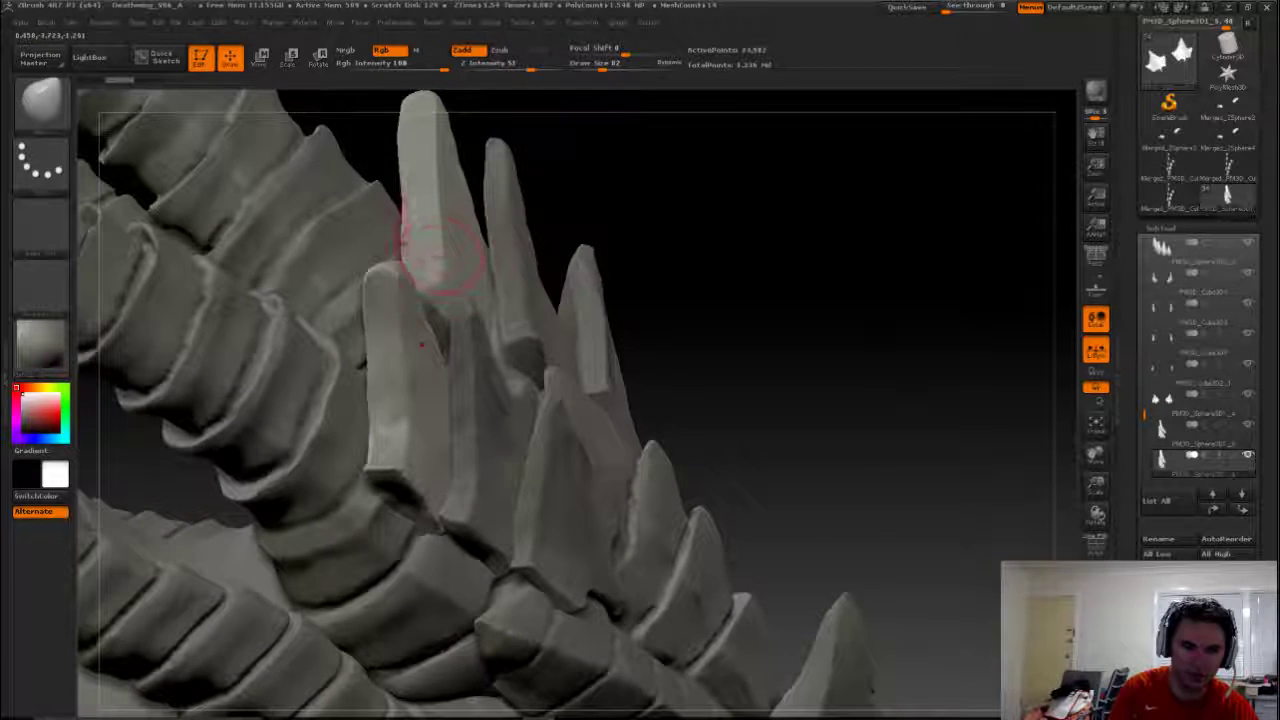
pyautogui.click(512, 245)
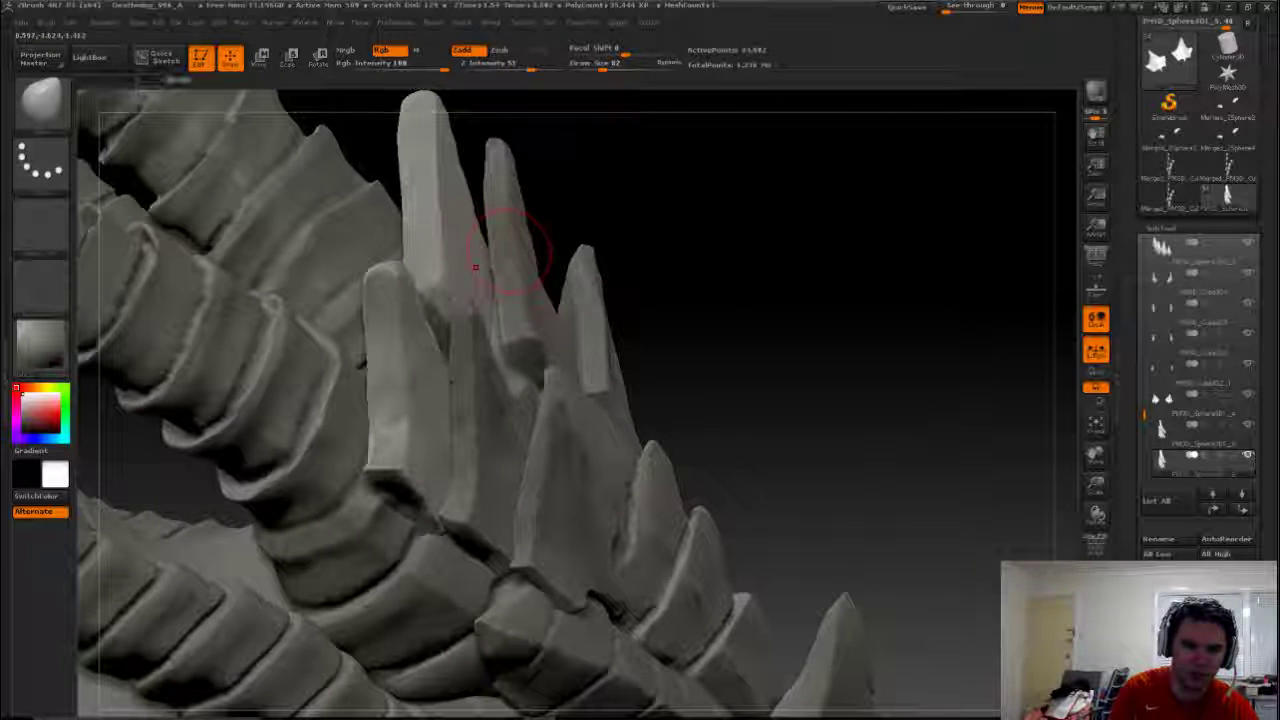
pyautogui.moveTo(512, 250); pyautogui.dragTo(512, 258)
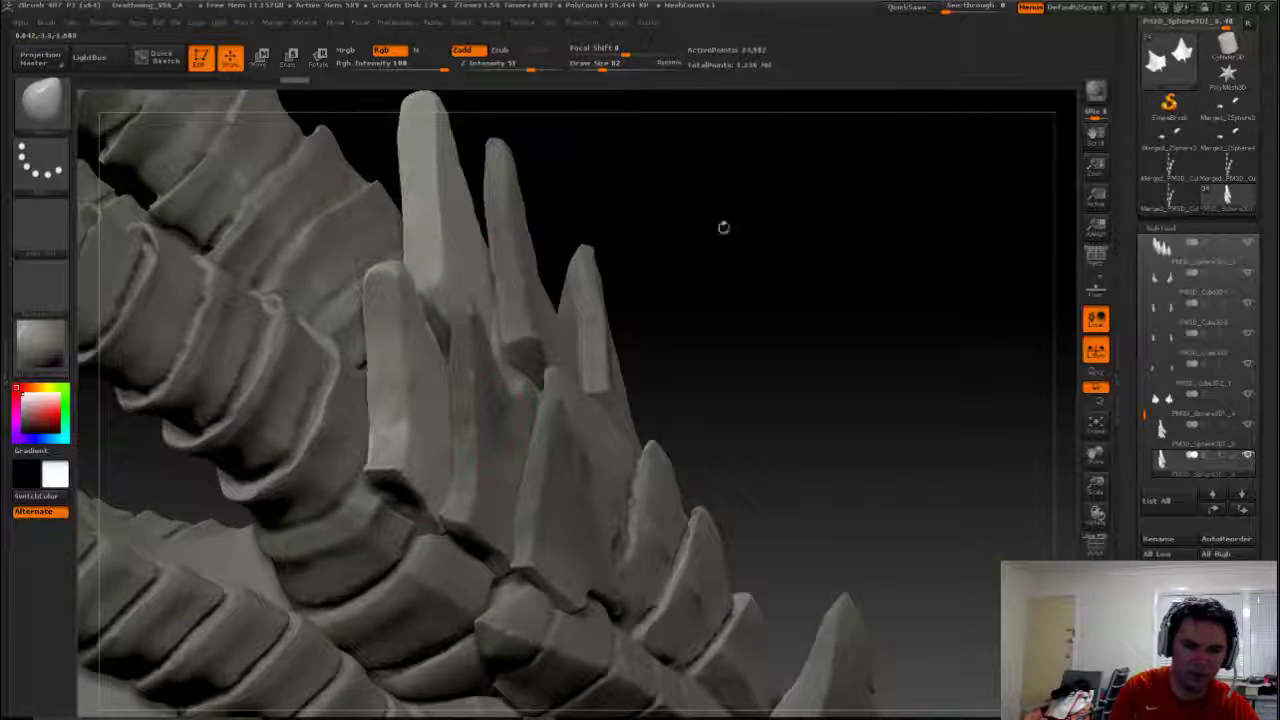
# Make the neighbouring spike active and zoom in on the spine ridges
pyautogui.moveTo(720, 226); pyautogui.dragTo(468, 296)
pyautogui.keyDown('alt'); pyautogui.click(468, 296); pyautogui.keyUp('alt')
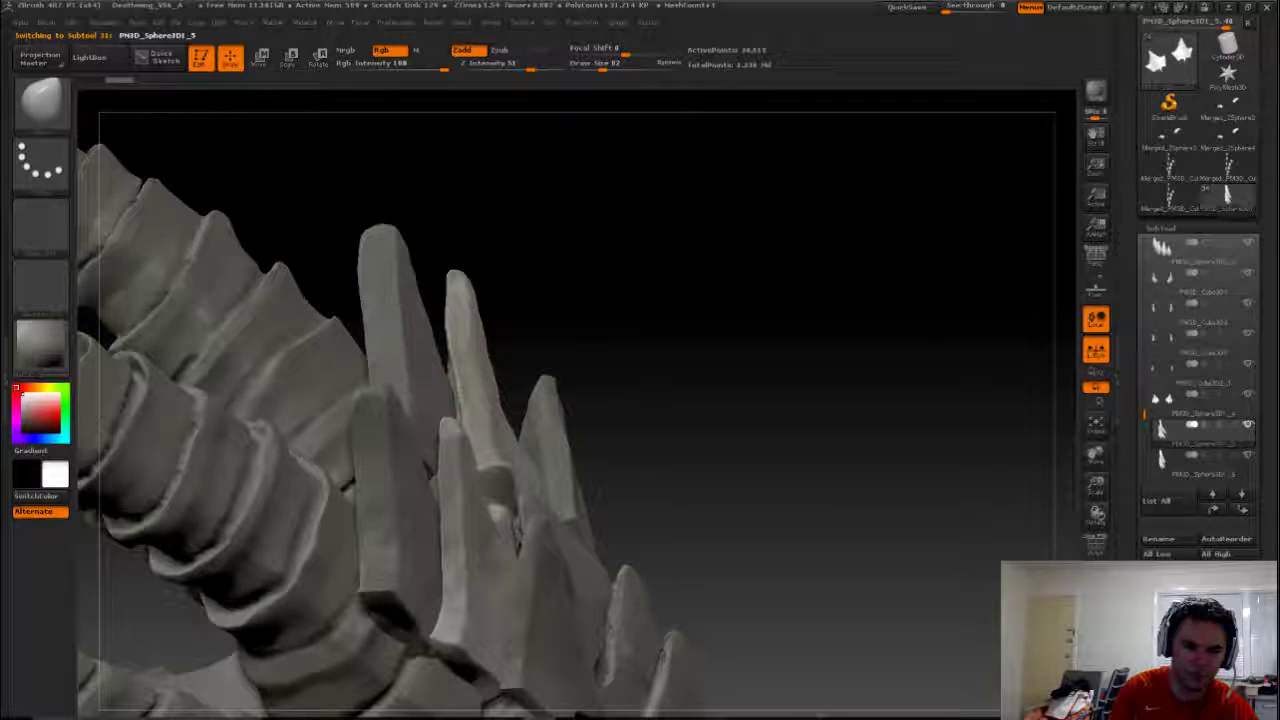
pyautogui.moveTo(760, 300); pyautogui.dragTo(420, 245)
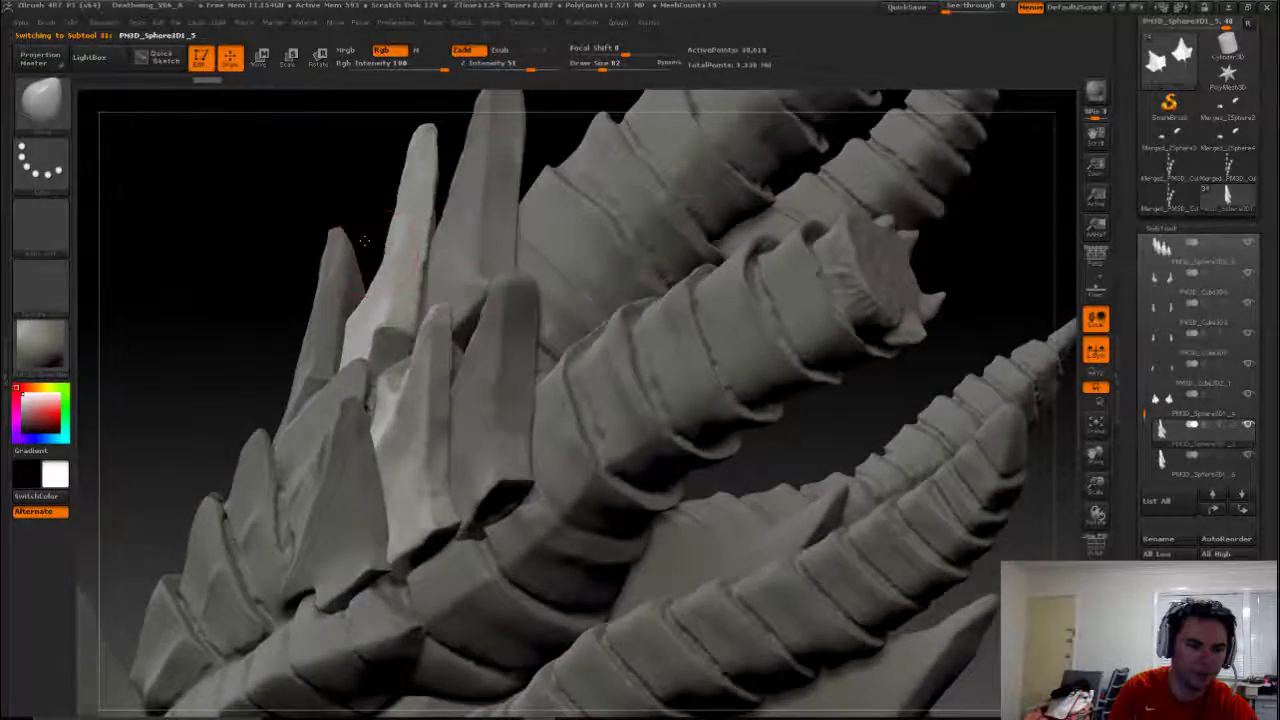
pyautogui.moveTo(150, 200)
pyautogui.mouseDown()
pyautogui.moveTo(520, 260)
pyautogui.moveTo(727, 315)
pyautogui.moveTo(634, 340)
pyautogui.moveTo(700, 300)
pyautogui.moveTo(776, 404)
pyautogui.moveTo(694, 346)
pyautogui.moveTo(497, 532)
pyautogui.mouseUp()
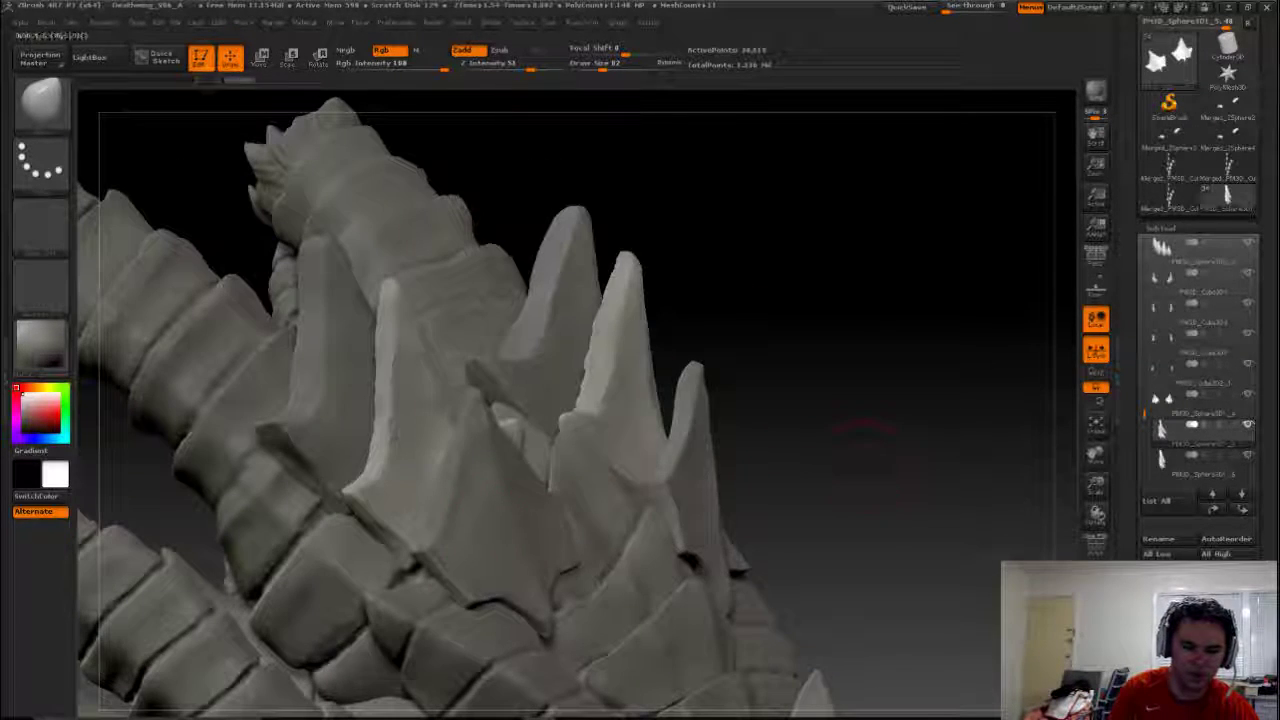
# Make the front crown plates active, pick a new brush, and set Draw Size to 15
pyautogui.keyDown('alt'); pyautogui.click(452, 437); pyautogui.keyUp('alt')
pyautogui.press('b')
pyautogui.press('c')
pyautogui.press('b')
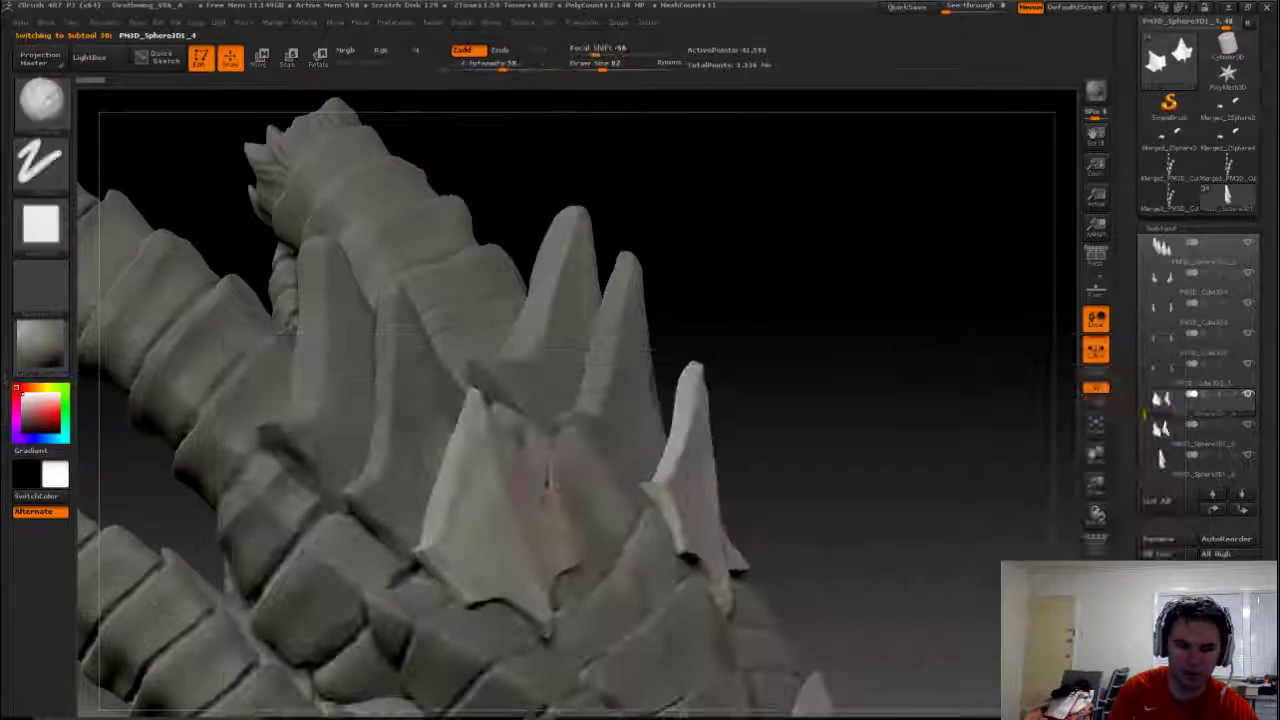
pyautogui.moveTo(486, 523)
pyautogui.mouseDown()
pyautogui.moveTo(768, 258)
pyautogui.moveTo(560, 548)
pyautogui.mouseUp()
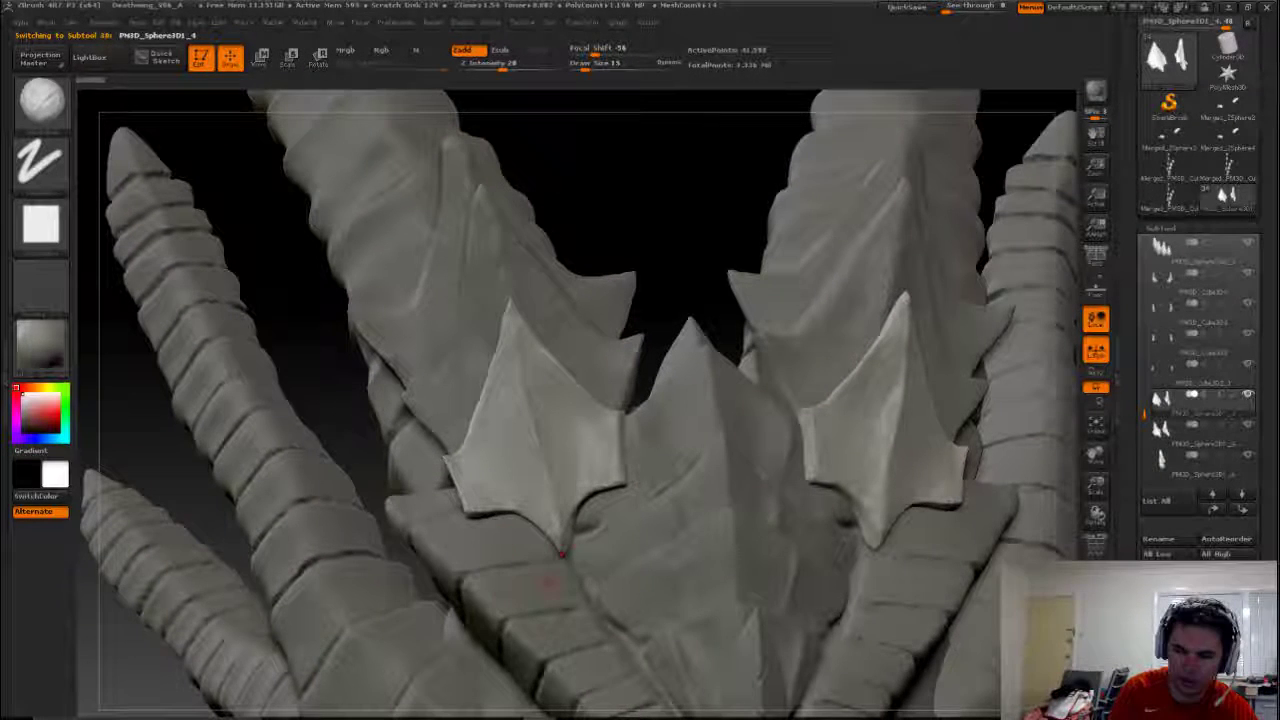
pyautogui.press('s')
pyautogui.click(492, 487)
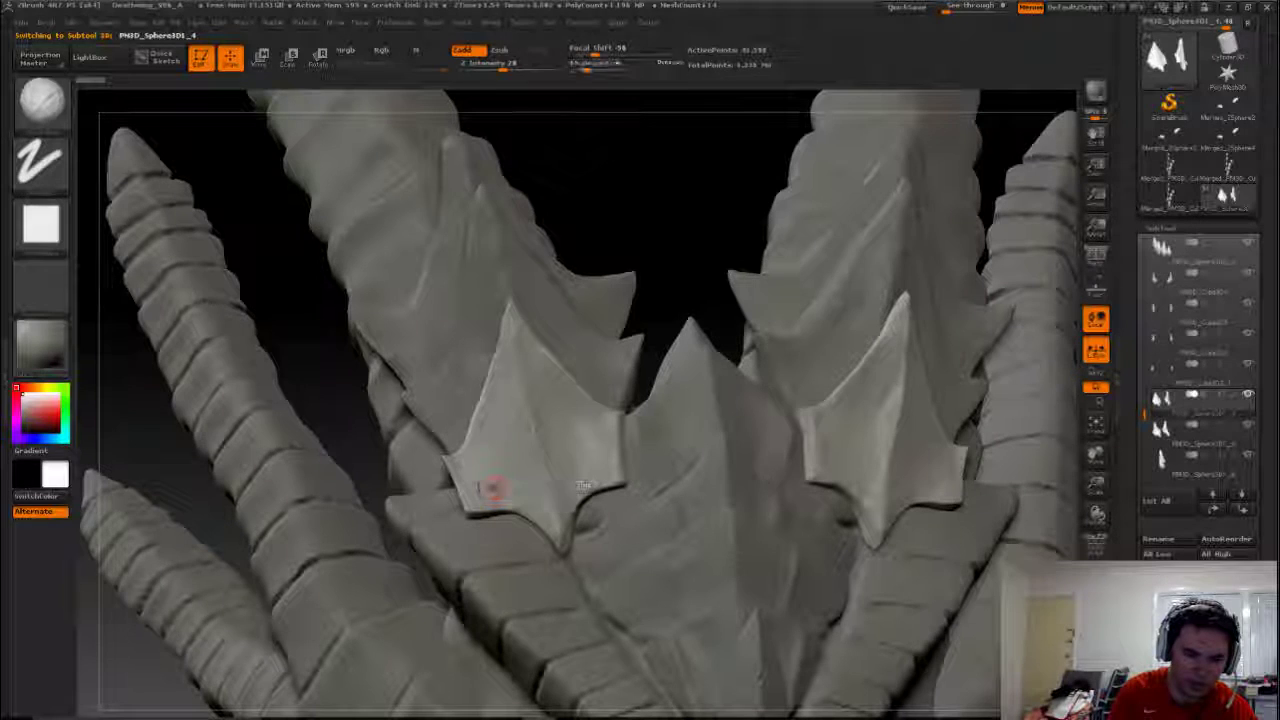
pyautogui.press('s')
pyautogui.click(490, 488)
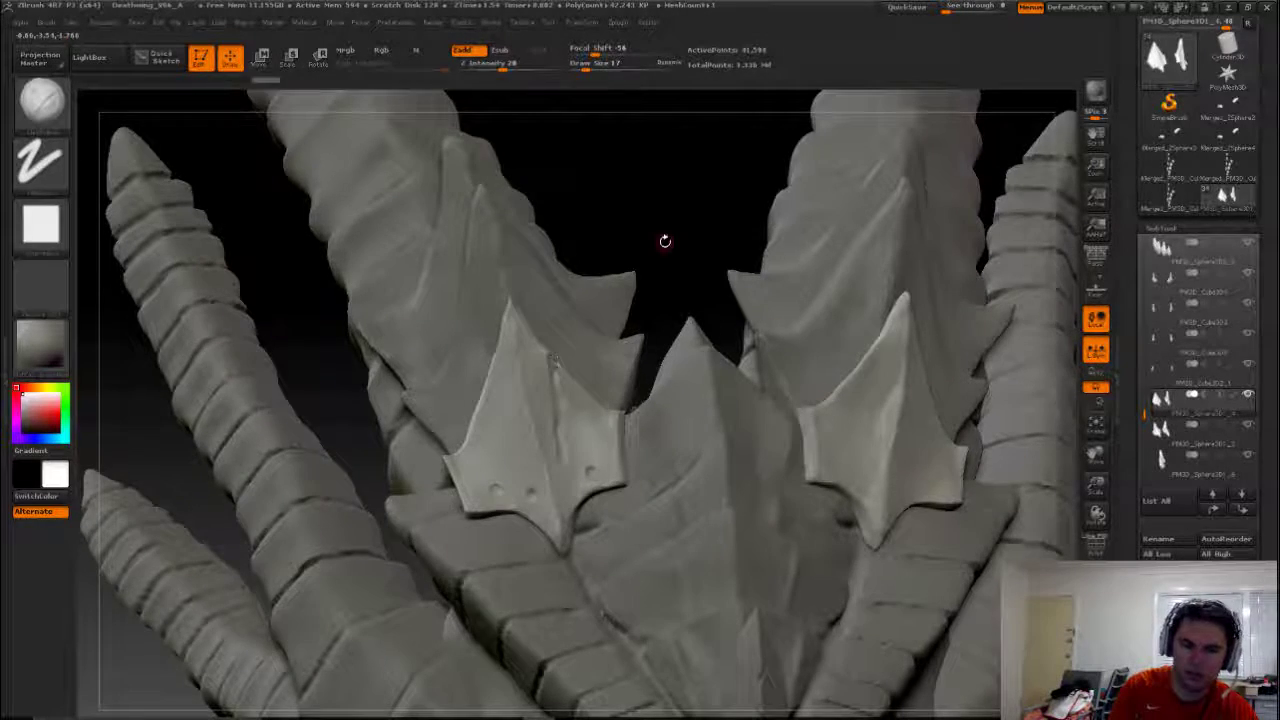
pyautogui.moveTo(663, 240)
pyautogui.mouseDown()
pyautogui.moveTo(565, 350)
pyautogui.moveTo(623, 277)
pyautogui.mouseUp()
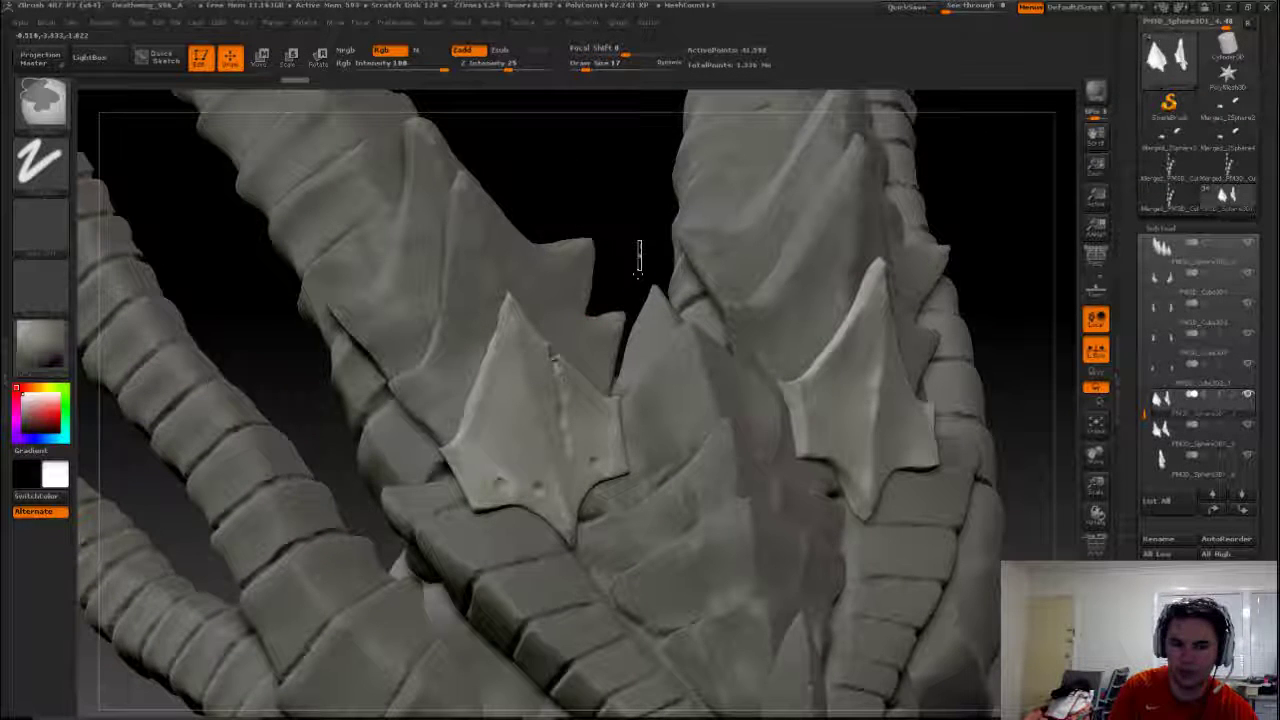
pyautogui.press('b')
pyautogui.press('s')
pyautogui.press('t')
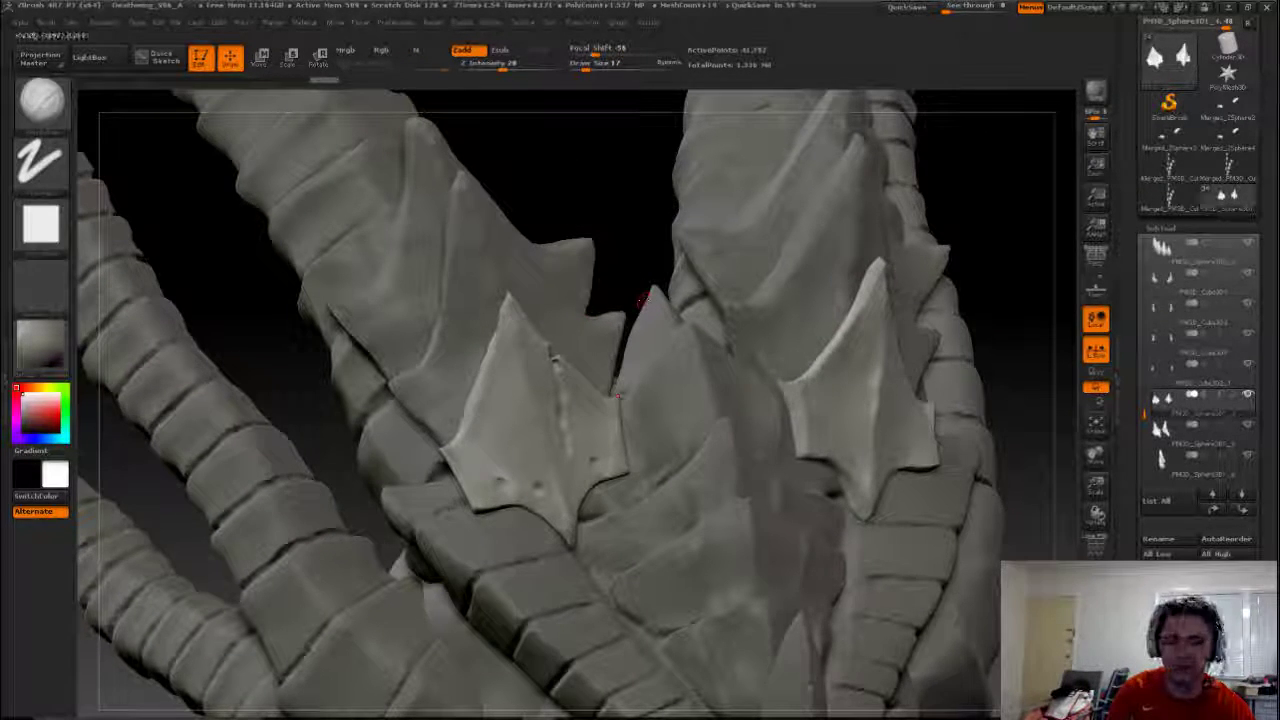
pyautogui.moveTo(640, 300); pyautogui.dragTo(617, 320)
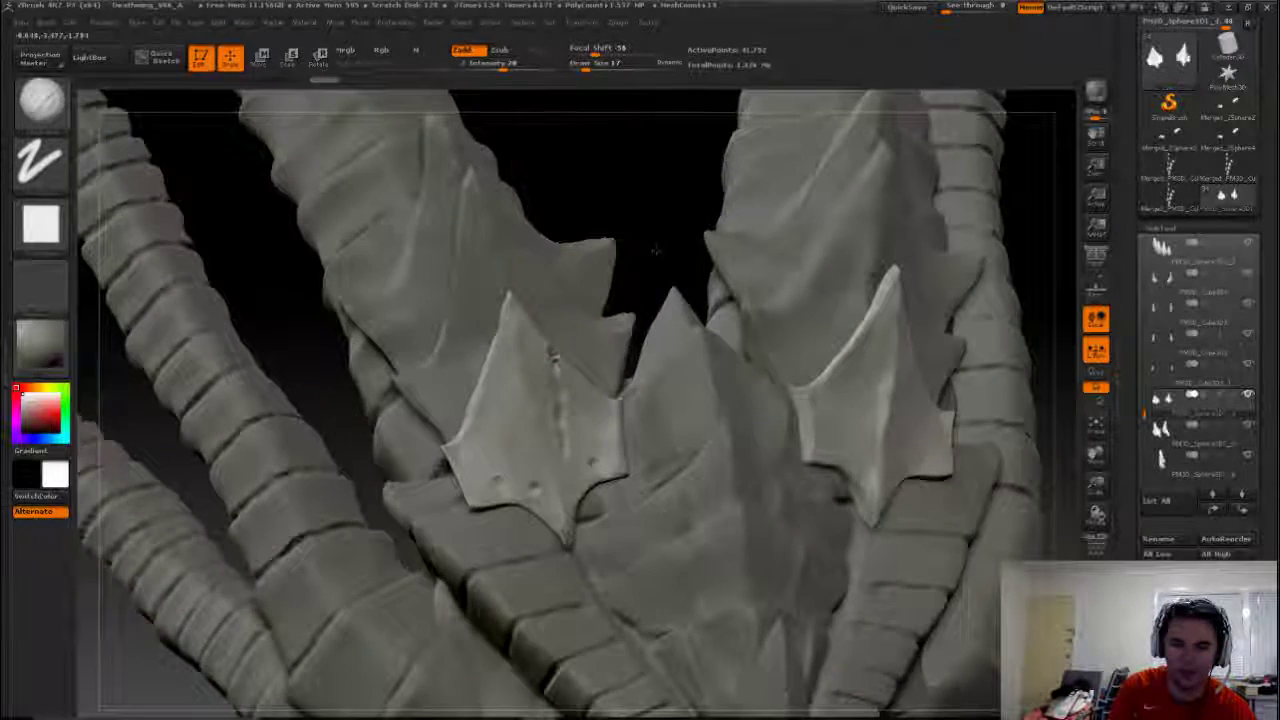
pyautogui.moveTo(638, 240); pyautogui.dragTo(638, 284)
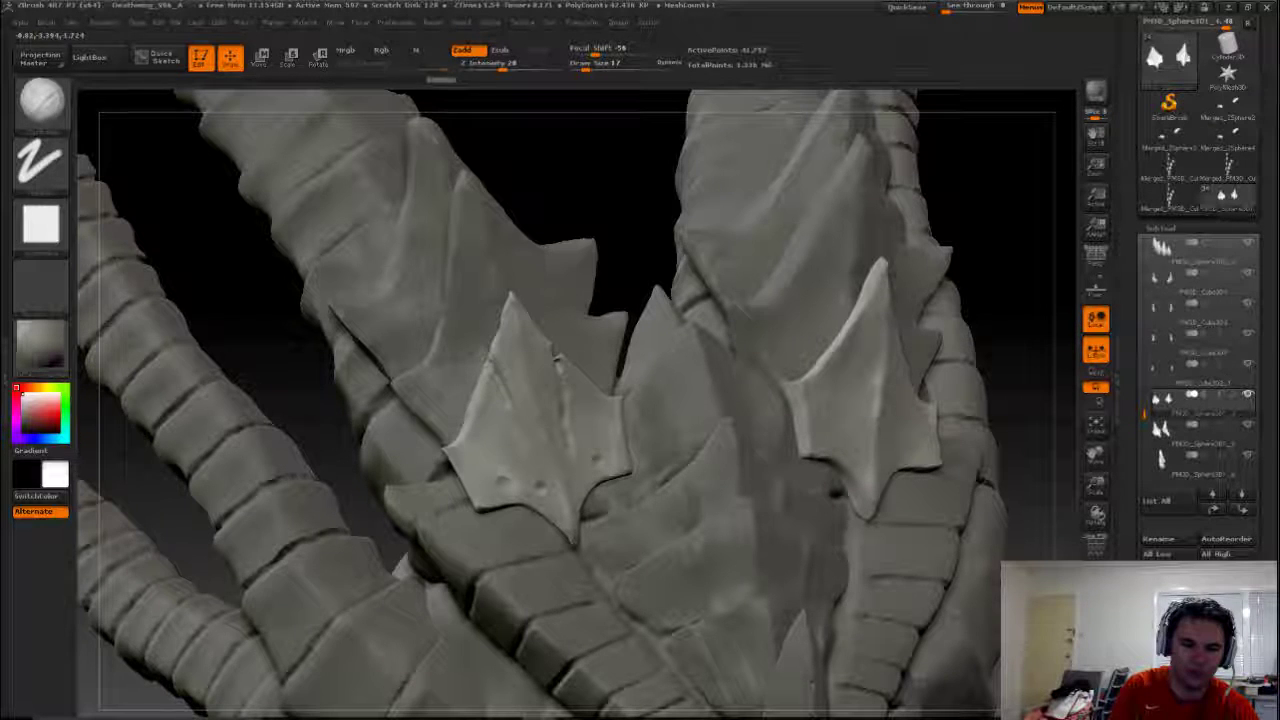
pyautogui.press('b')
pyautogui.press('c')
pyautogui.press('b')
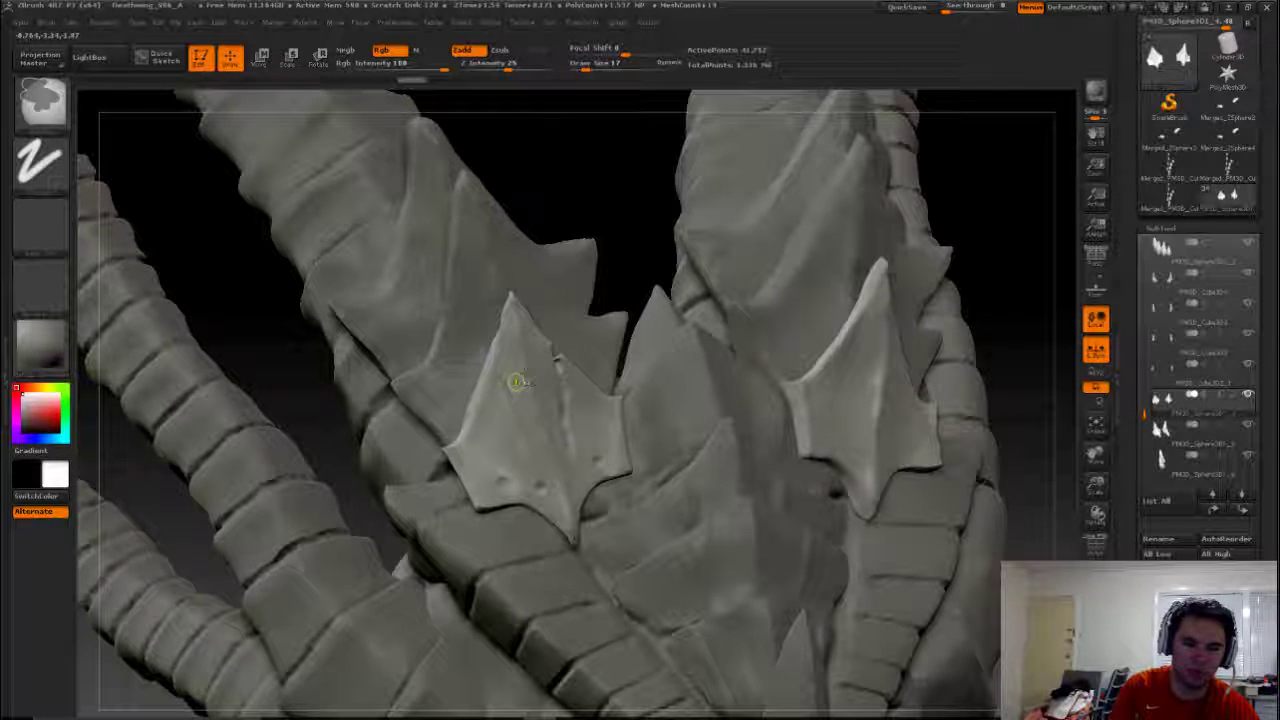
pyautogui.press('b')
pyautogui.press('s')
pyautogui.press('t')
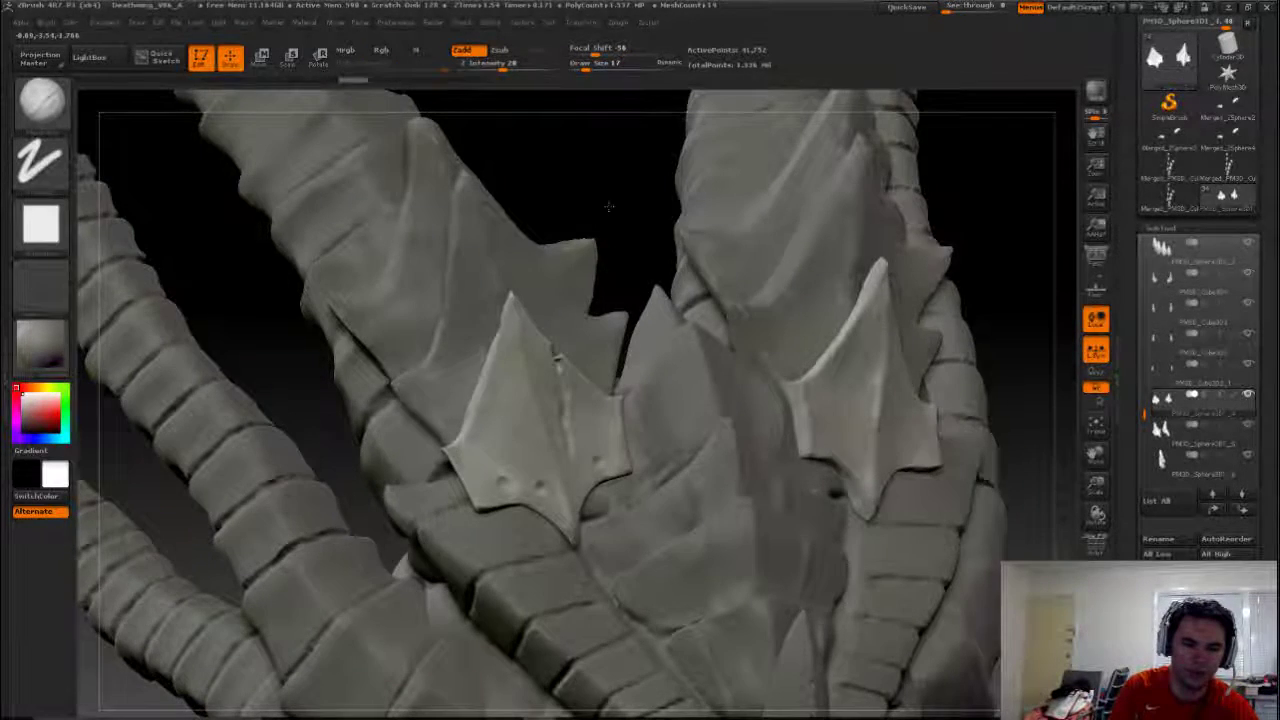
pyautogui.moveTo(609, 206); pyautogui.dragTo(490, 350)
pyautogui.keyDown('alt'); pyautogui.click(491, 349); pyautogui.keyUp('alt')
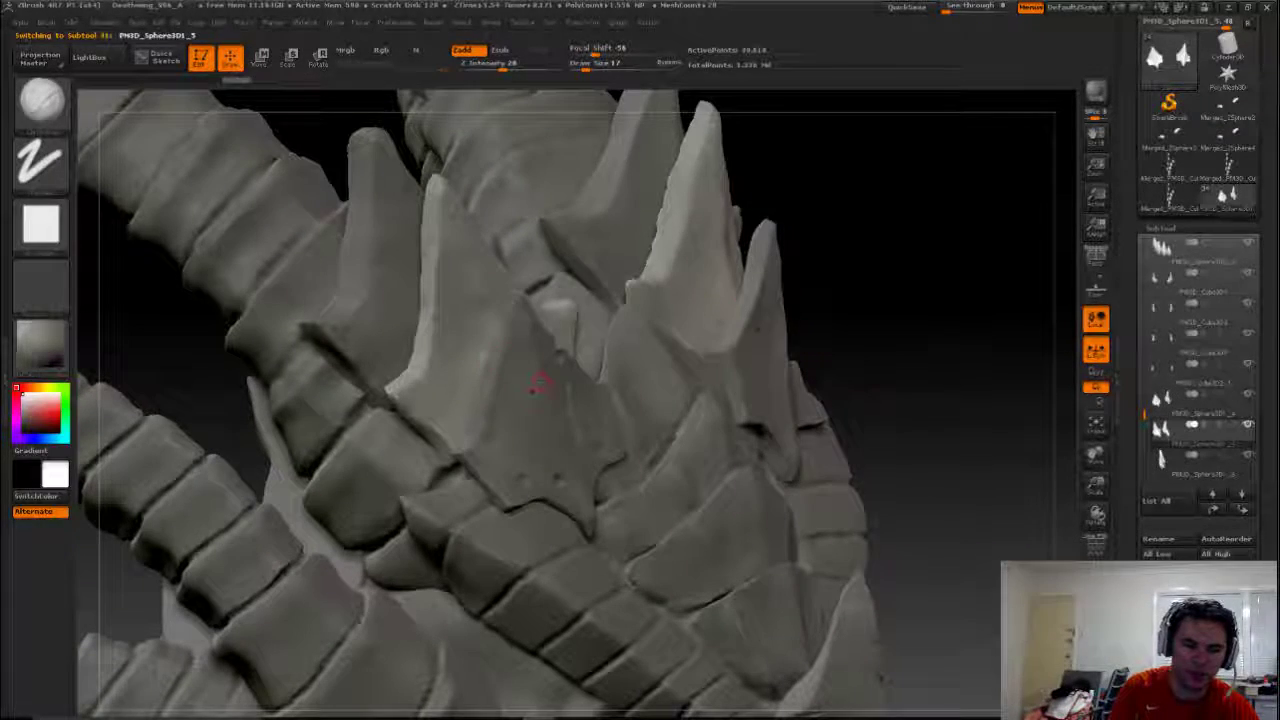
# Select the crown plates part and carve a crease line across the right crown plate
pyautogui.moveTo(538, 384)
pyautogui.mouseDown()
pyautogui.moveTo(797, 326)
pyautogui.moveTo(776, 337)
pyautogui.mouseUp()
pyautogui.keyDown('alt'); pyautogui.click(615, 315); pyautogui.keyUp('alt')
pyautogui.moveTo(926, 346)
pyautogui.mouseDown()
pyautogui.moveTo(615, 315)
pyautogui.moveTo(745, 405)
pyautogui.mouseUp()
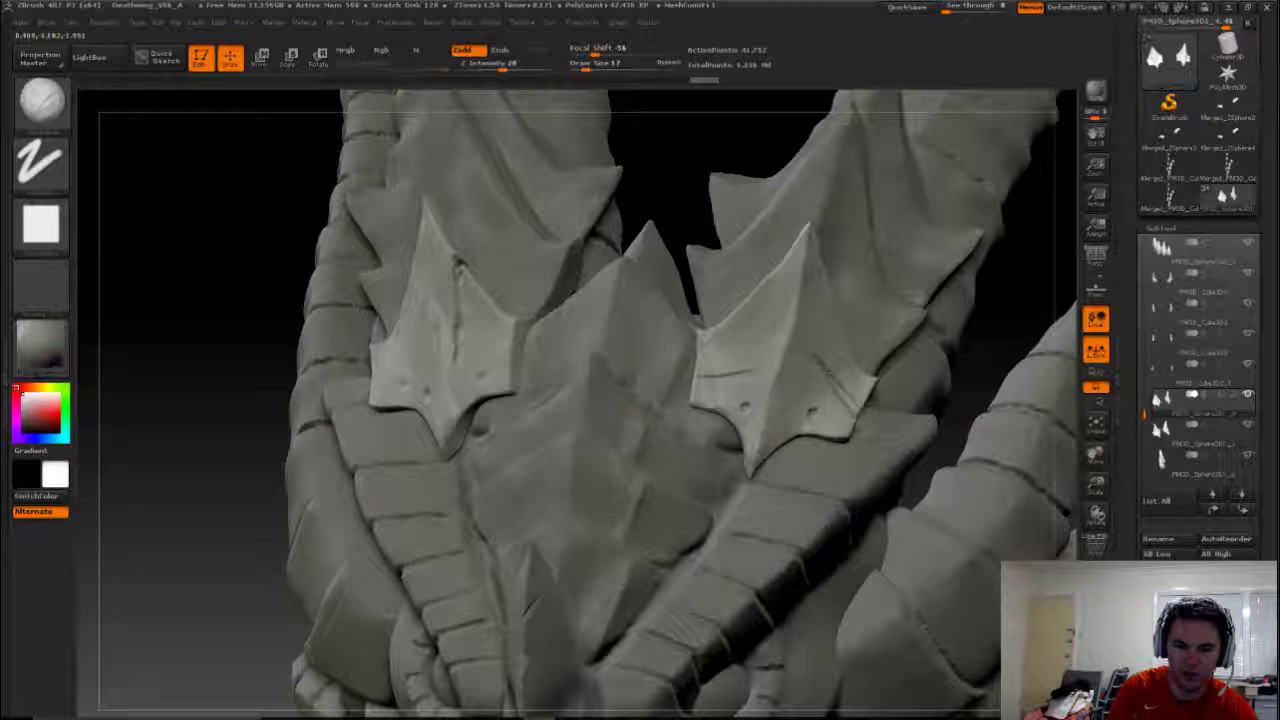
pyautogui.moveTo(702, 377)
pyautogui.mouseDown()
pyautogui.moveTo(764, 364)
pyautogui.moveTo(700, 356)
pyautogui.moveTo(725, 368)
pyautogui.mouseUp()
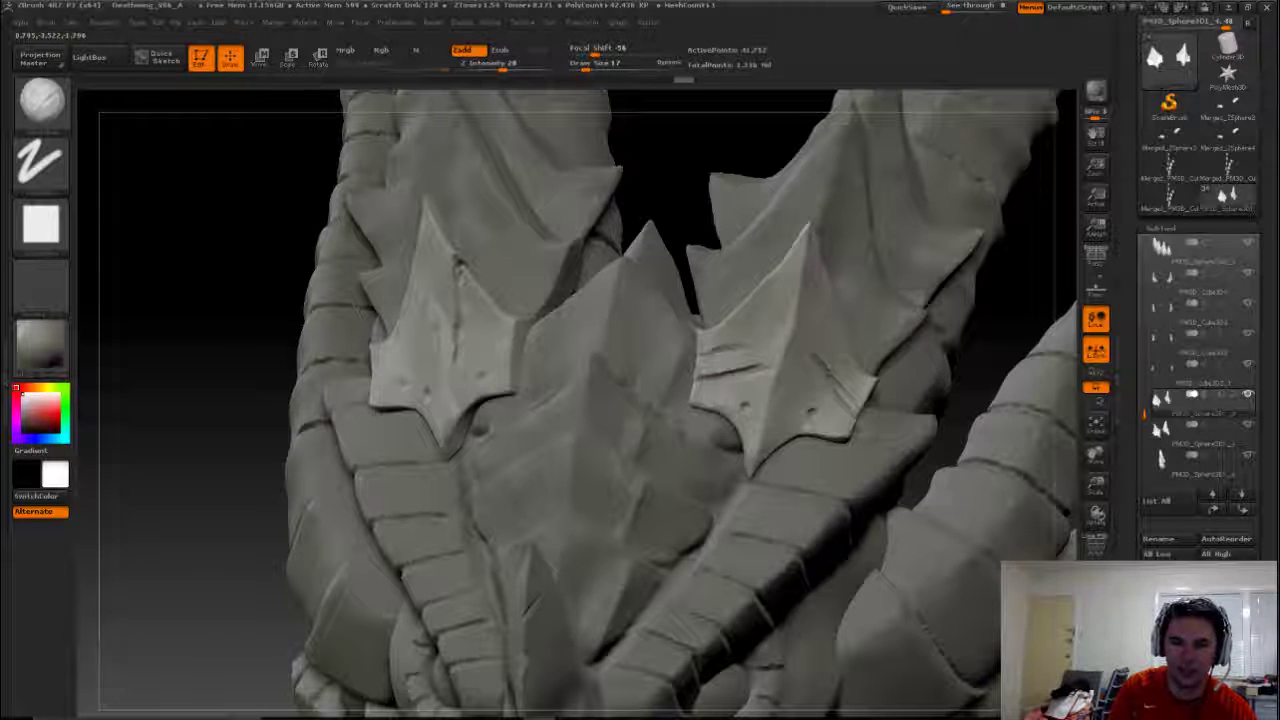
pyautogui.moveTo(660, 186)
pyautogui.mouseDown()
pyautogui.moveTo(520, 230)
pyautogui.moveTo(560, 200)
pyautogui.mouseUp()
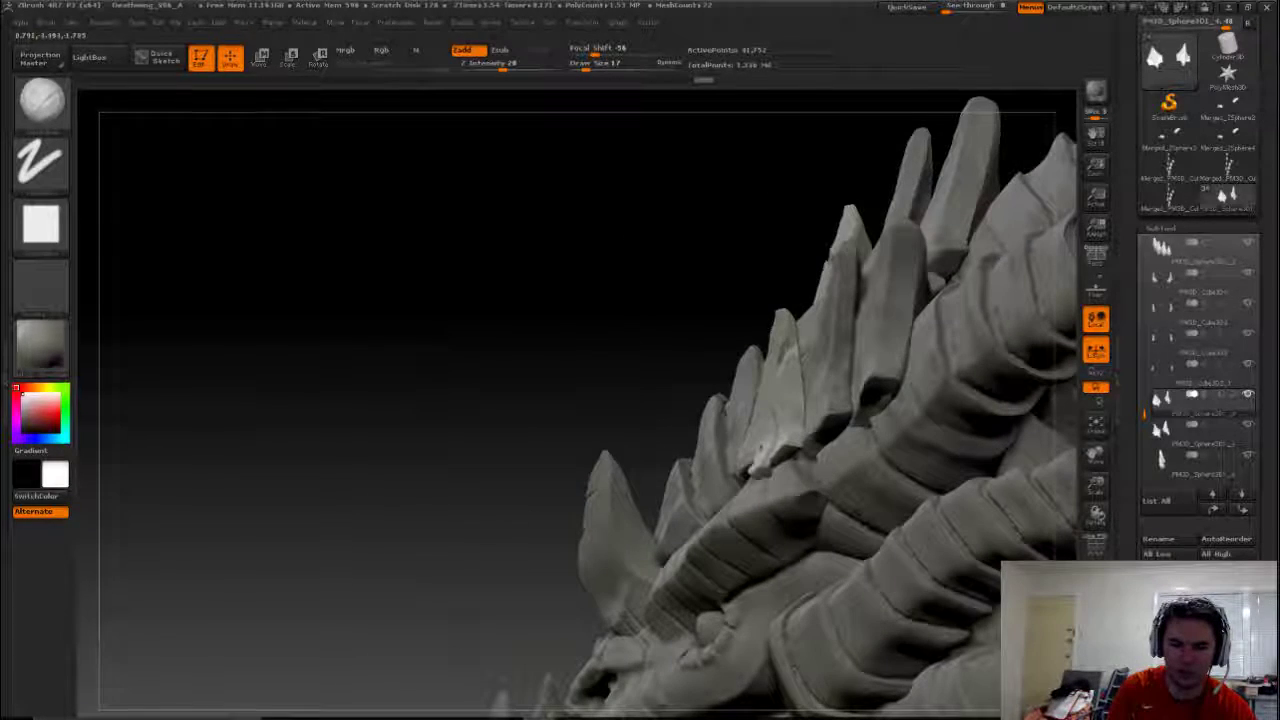
pyautogui.moveTo(667, 303); pyautogui.dragTo(785, 372)
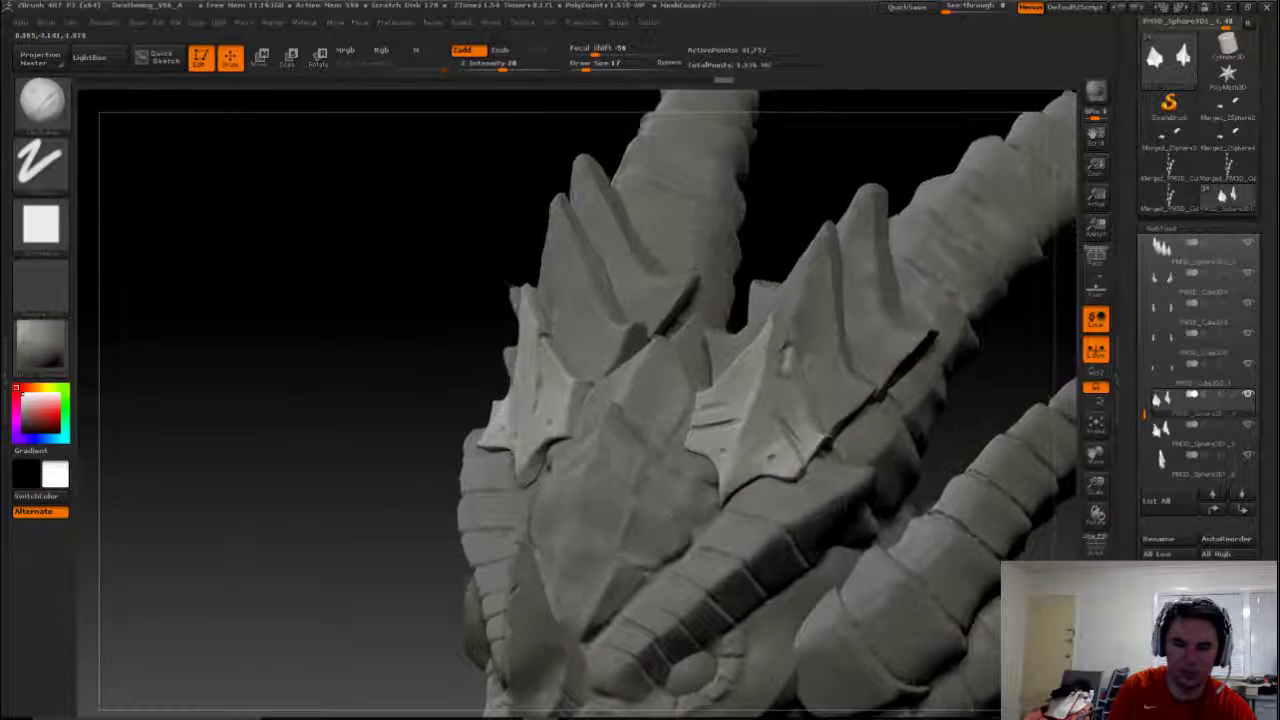
pyautogui.moveTo(815, 204); pyautogui.dragTo(776, 290)
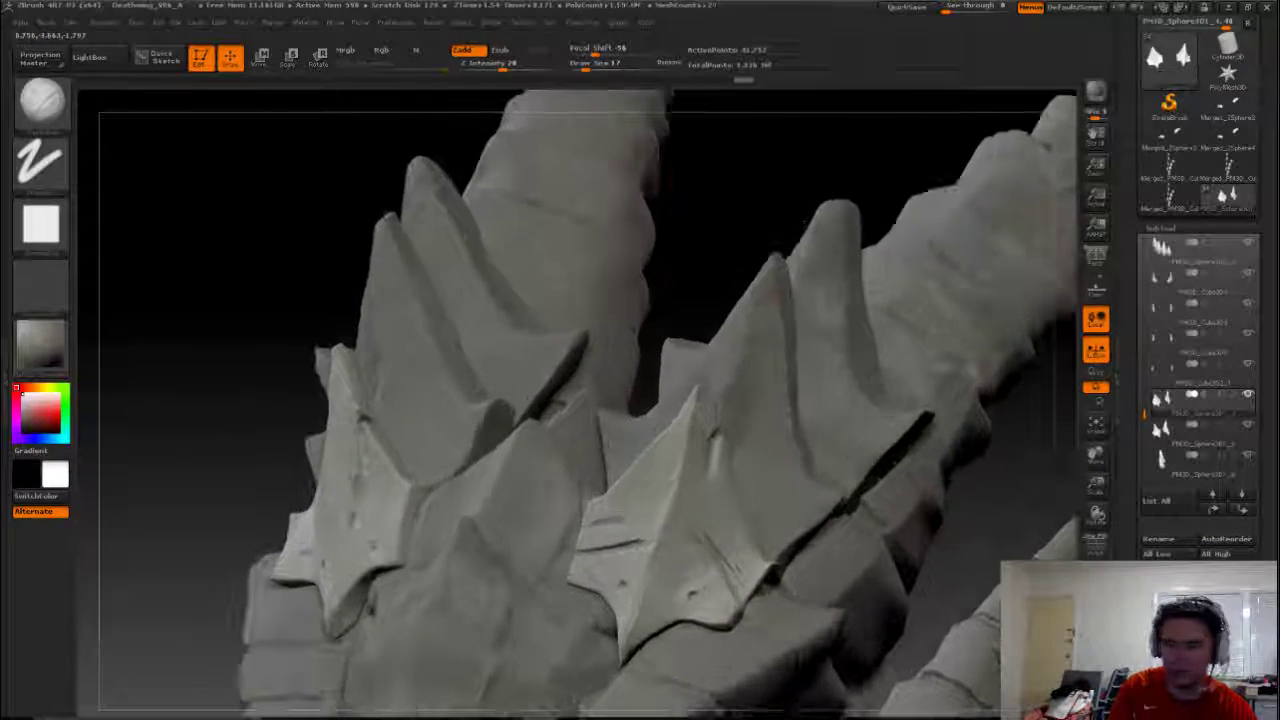
# Switch to the Pinch brush at Draw Size 47 and frame the crown spikes close up
pyautogui.press('b')
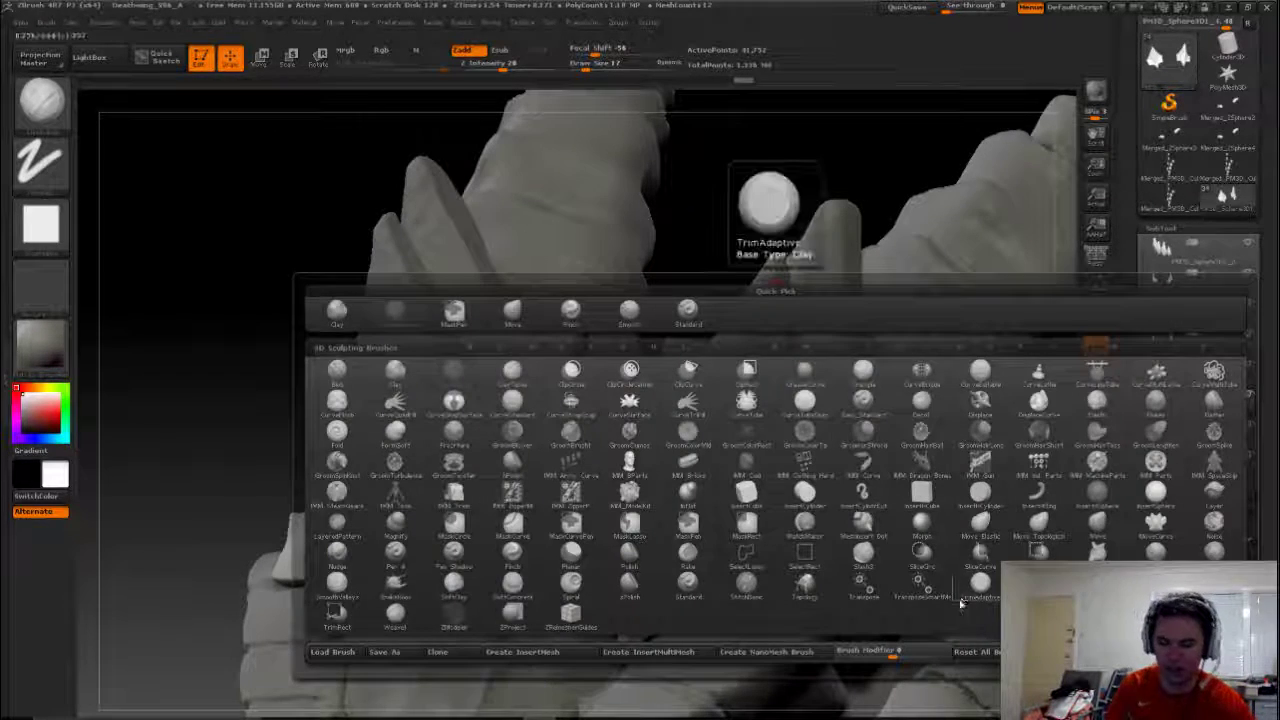
pyautogui.press('p')
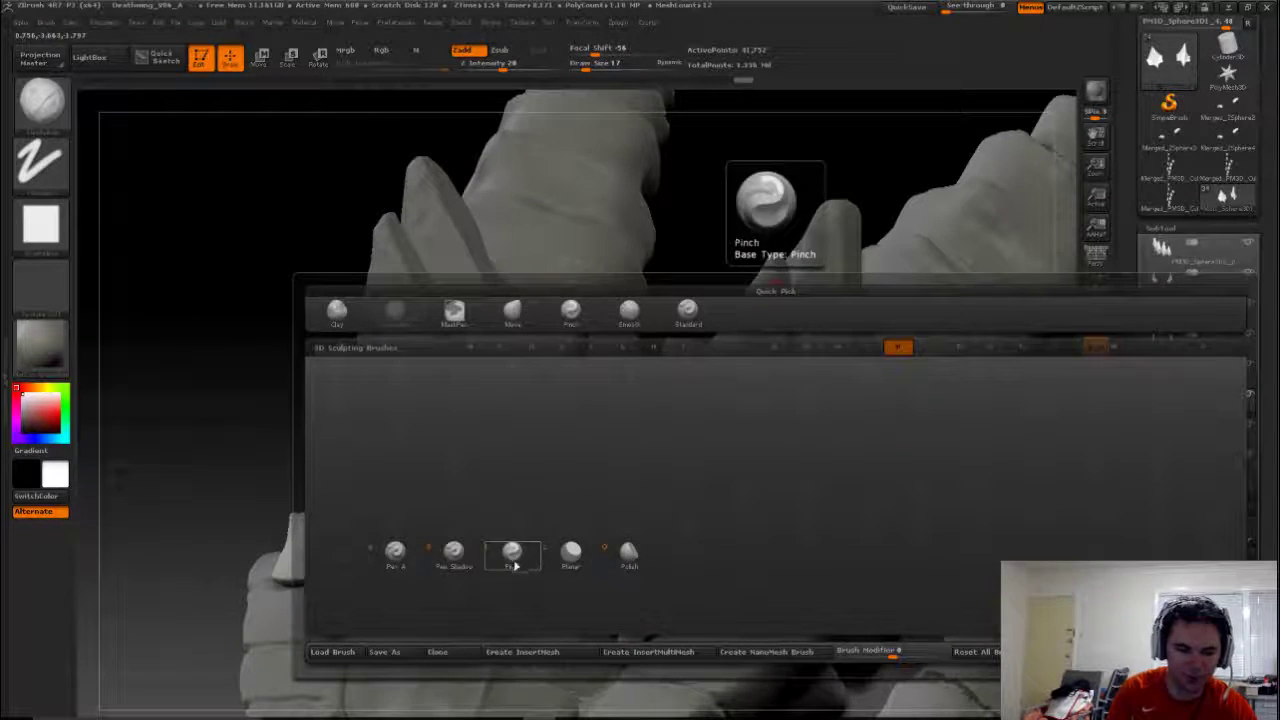
pyautogui.click(512, 552)
pyautogui.moveTo(695, 306)
pyautogui.mouseDown()
pyautogui.moveTo(706, 274)
pyautogui.moveTo(699, 463)
pyautogui.moveTo(711, 467)
pyautogui.moveTo(720, 440)
pyautogui.mouseUp()
pyautogui.press('s')
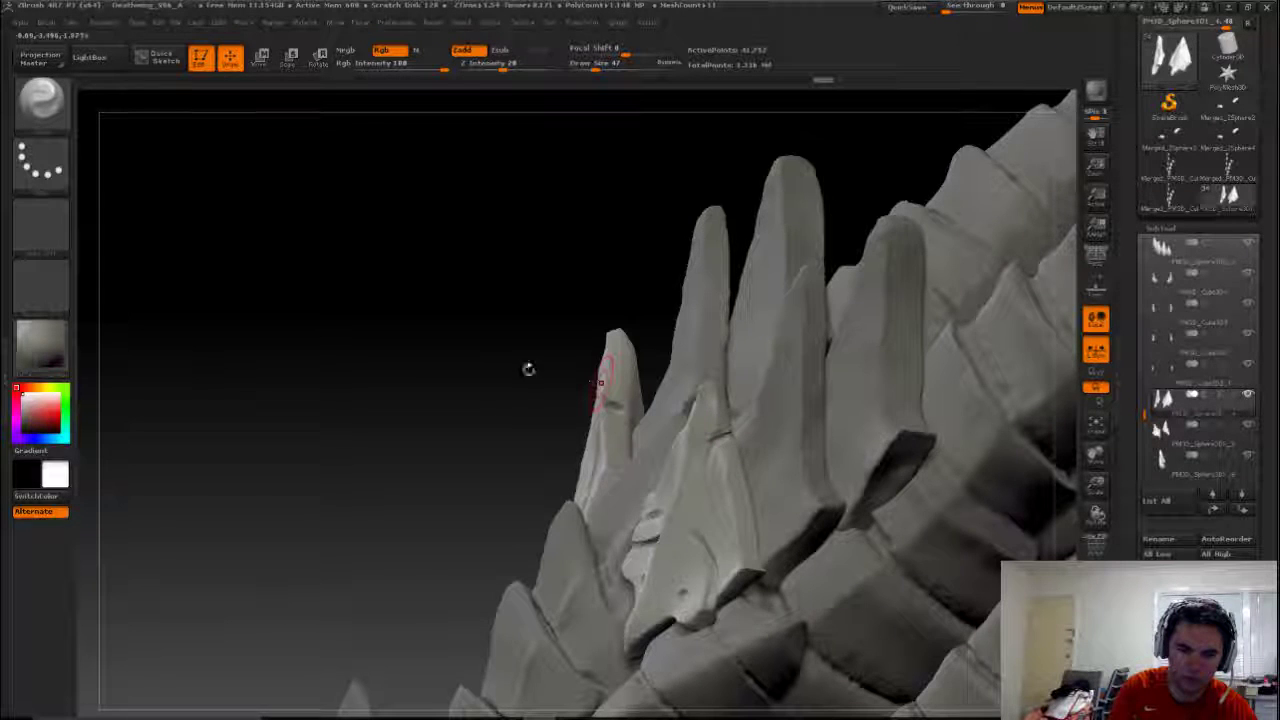
pyautogui.moveTo(526, 366); pyautogui.dragTo(643, 524)
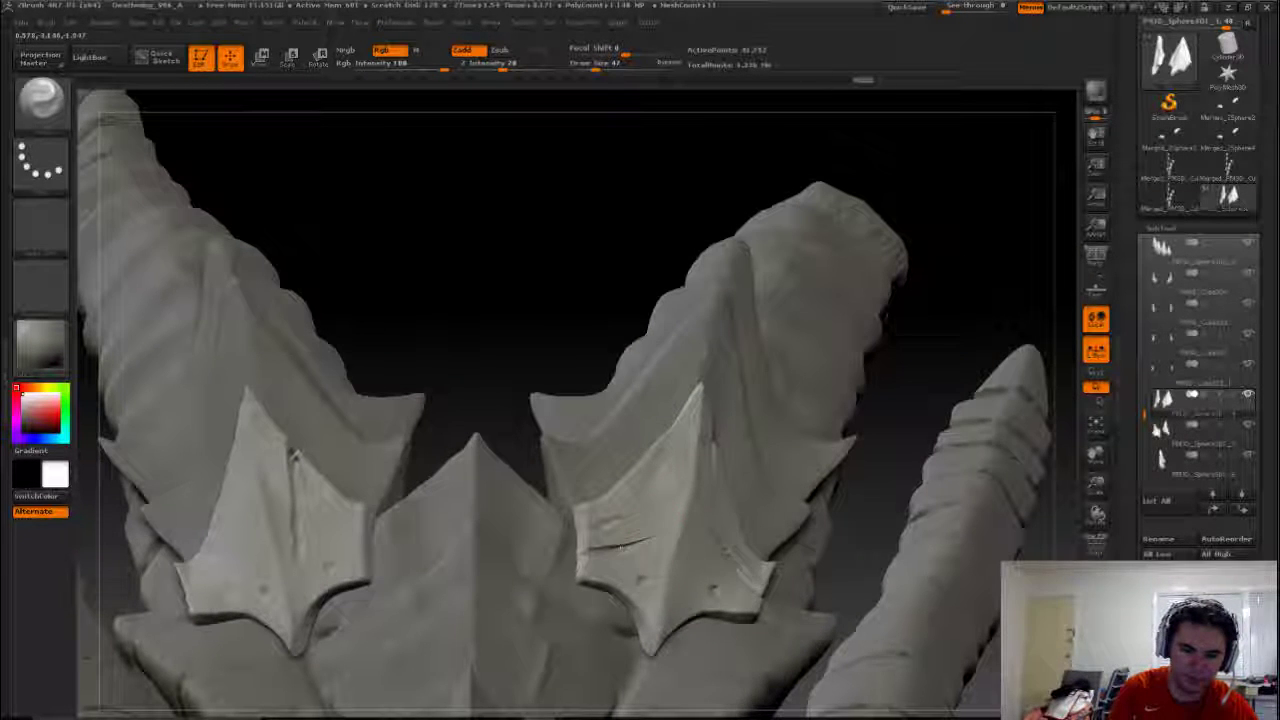
# Lengthen the right plate's crease, punch round dents into both plates and sharpen the left plate edge
pyautogui.moveTo(620, 546); pyautogui.dragTo(645, 539)
pyautogui.moveTo(840, 548)
pyautogui.mouseDown()
pyautogui.moveTo(695, 343)
pyautogui.moveTo(631, 515)
pyautogui.mouseUp()
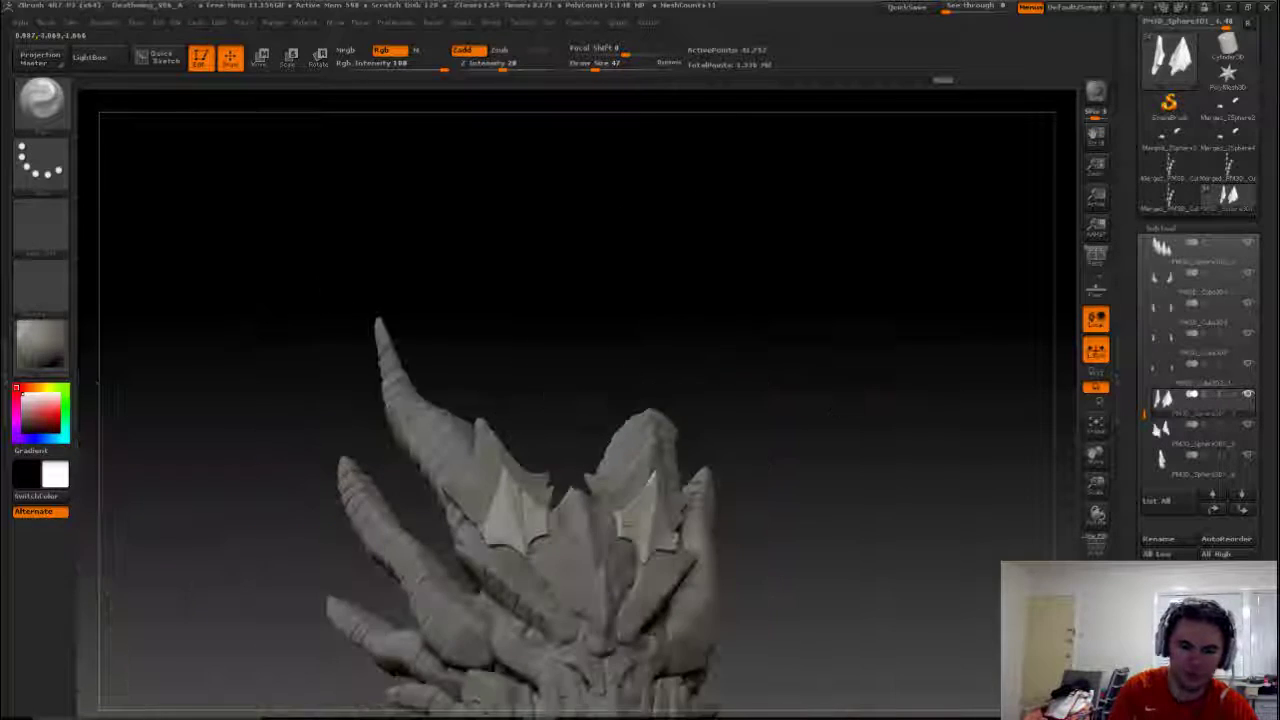
pyautogui.moveTo(955, 428); pyautogui.dragTo(703, 127)
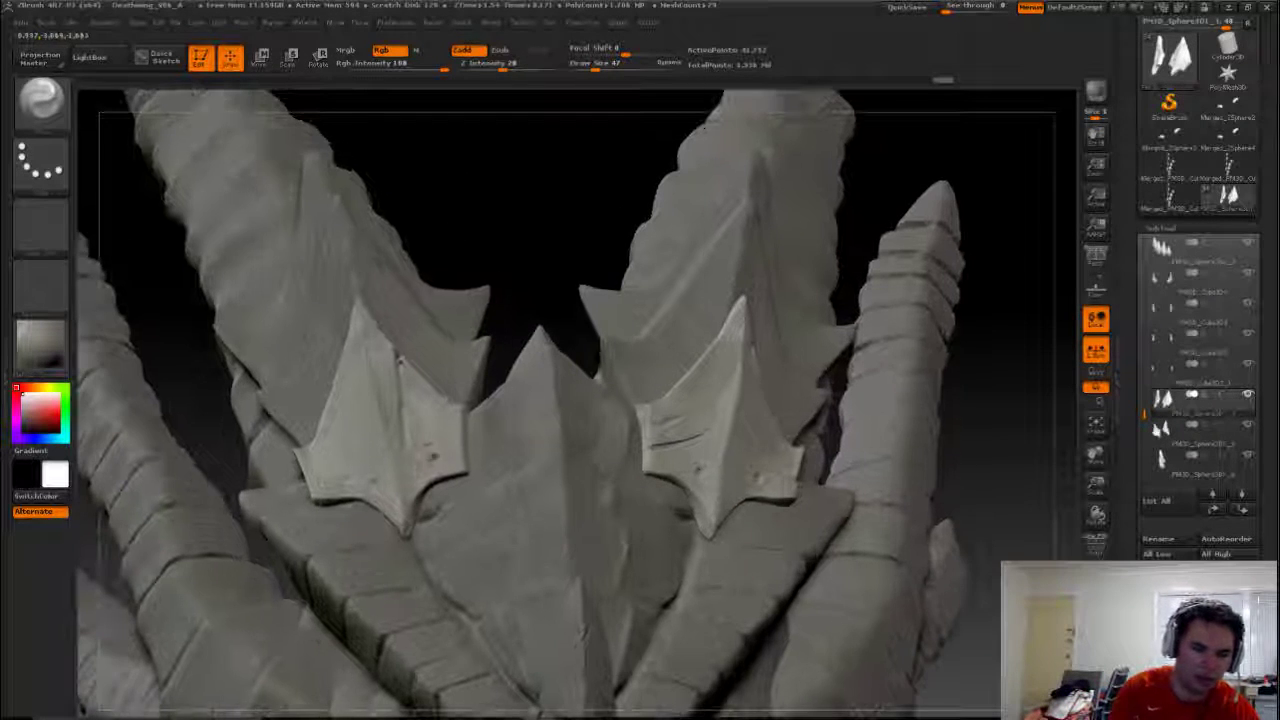
pyautogui.click(344, 470)
pyautogui.click(700, 470)
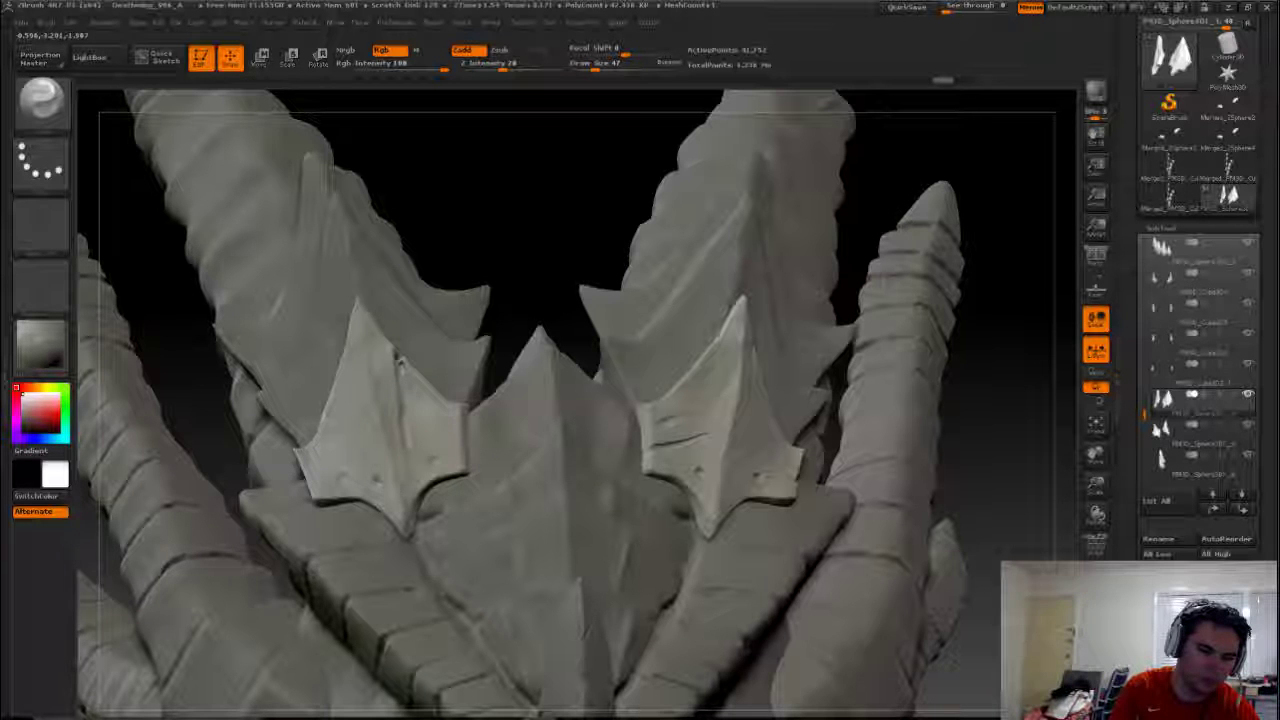
pyautogui.moveTo(432, 318); pyautogui.dragTo(468, 350)
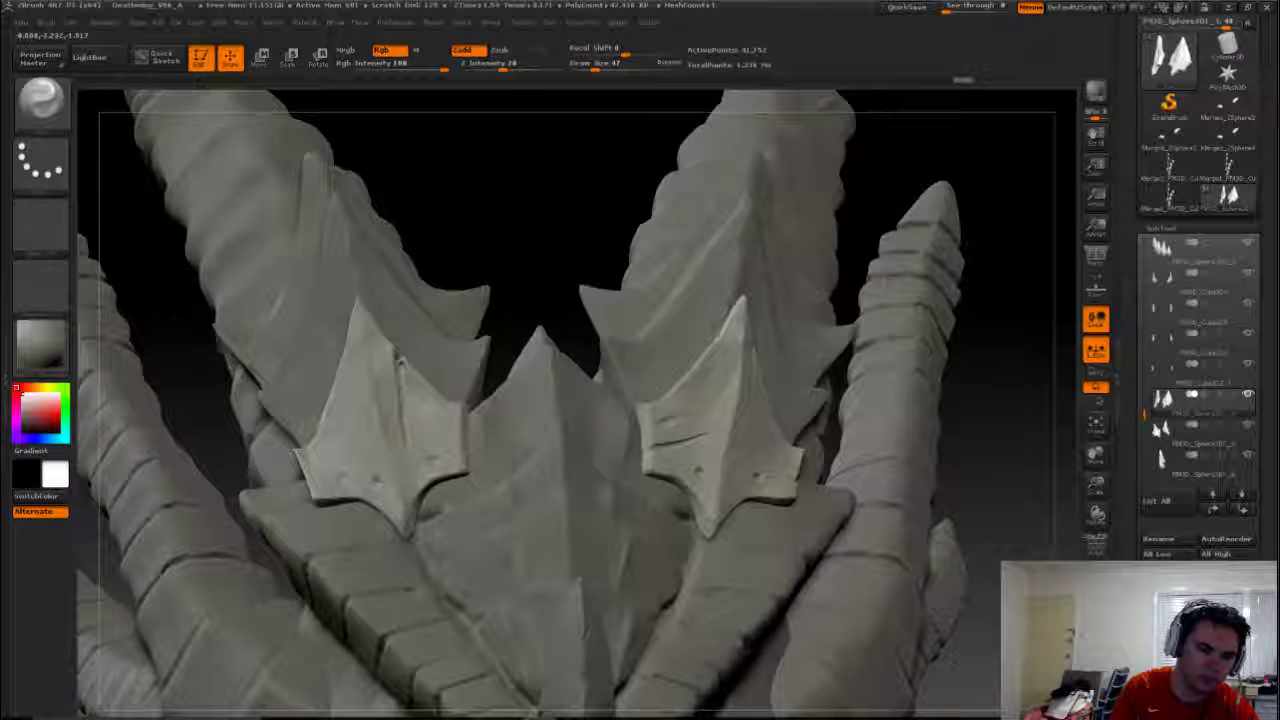
pyautogui.moveTo(523, 280)
pyautogui.mouseDown()
pyautogui.moveTo(405, 375)
pyautogui.moveTo(600, 300)
pyautogui.moveTo(620, 270)
pyautogui.moveTo(600, 300)
pyautogui.mouseUp()
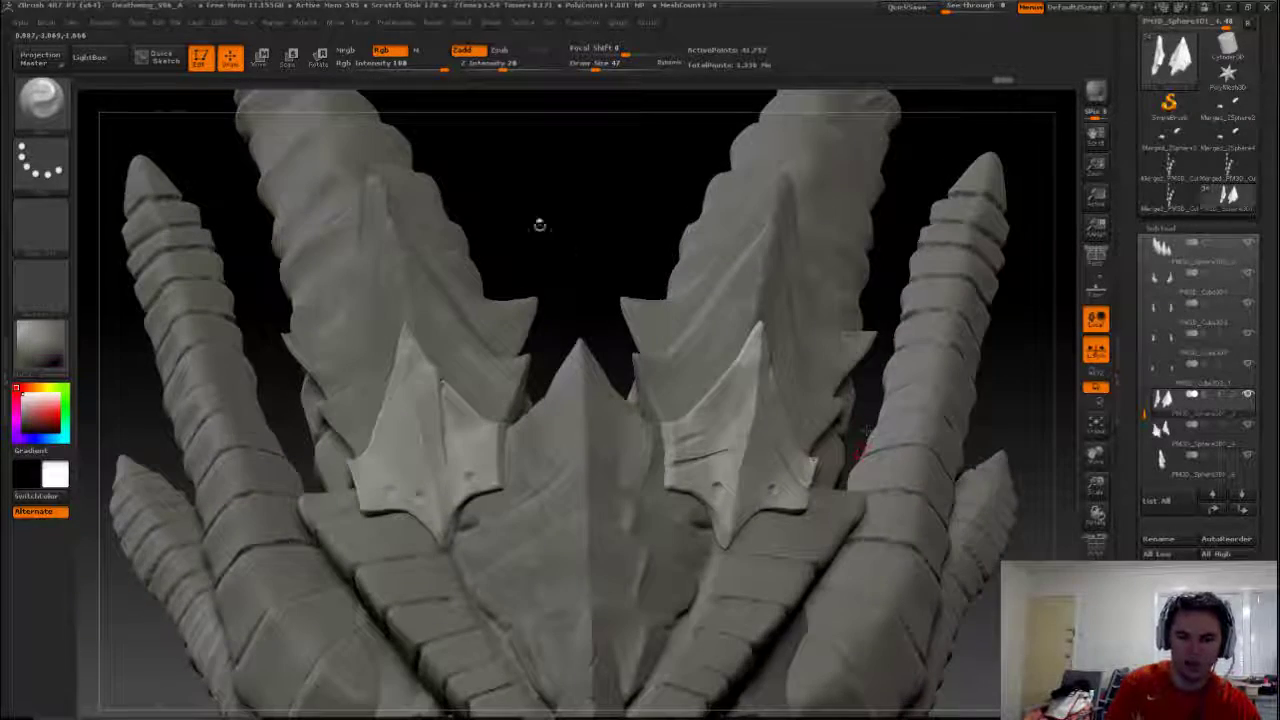
pyautogui.moveTo(540, 220); pyautogui.dragTo(537, 300)
# Select another part, switch to a new brush at Draw Size 26, and zoom out to the whole head
pyautogui.keyDown('alt'); pyautogui.click(530, 400); pyautogui.keyUp('alt')
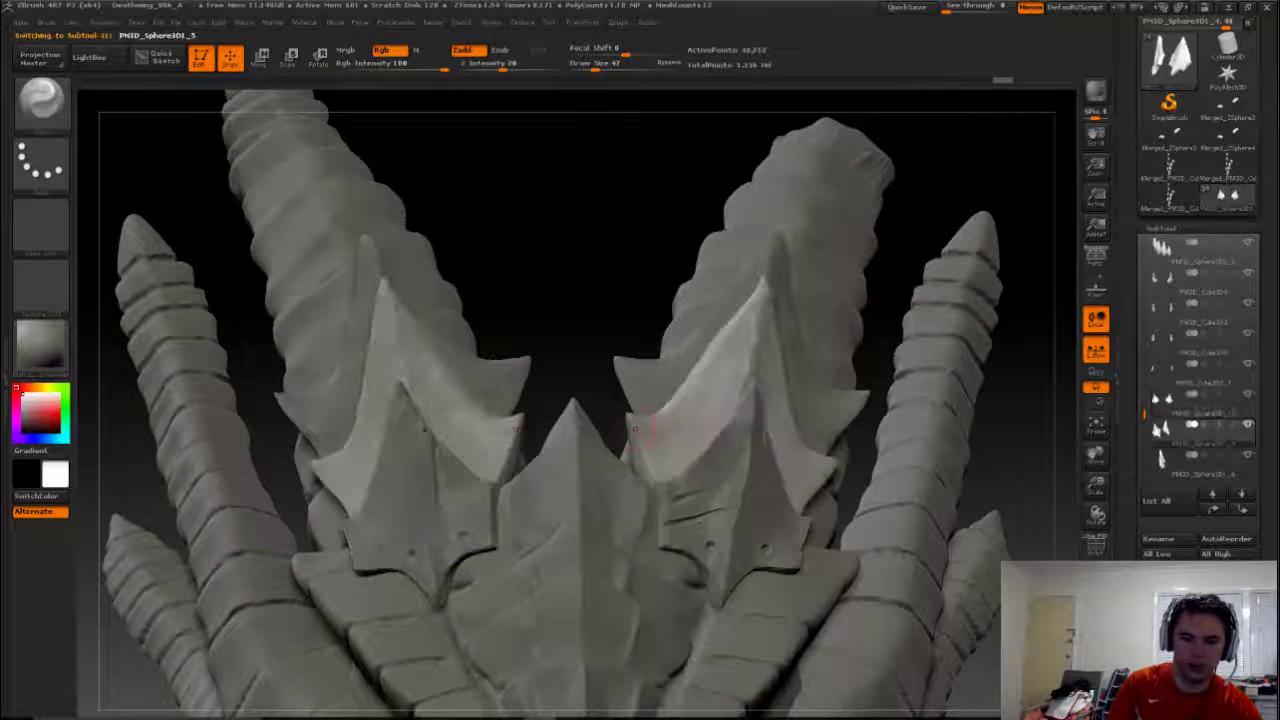
pyautogui.press('b')
pyautogui.press('s')
pyautogui.press('t')
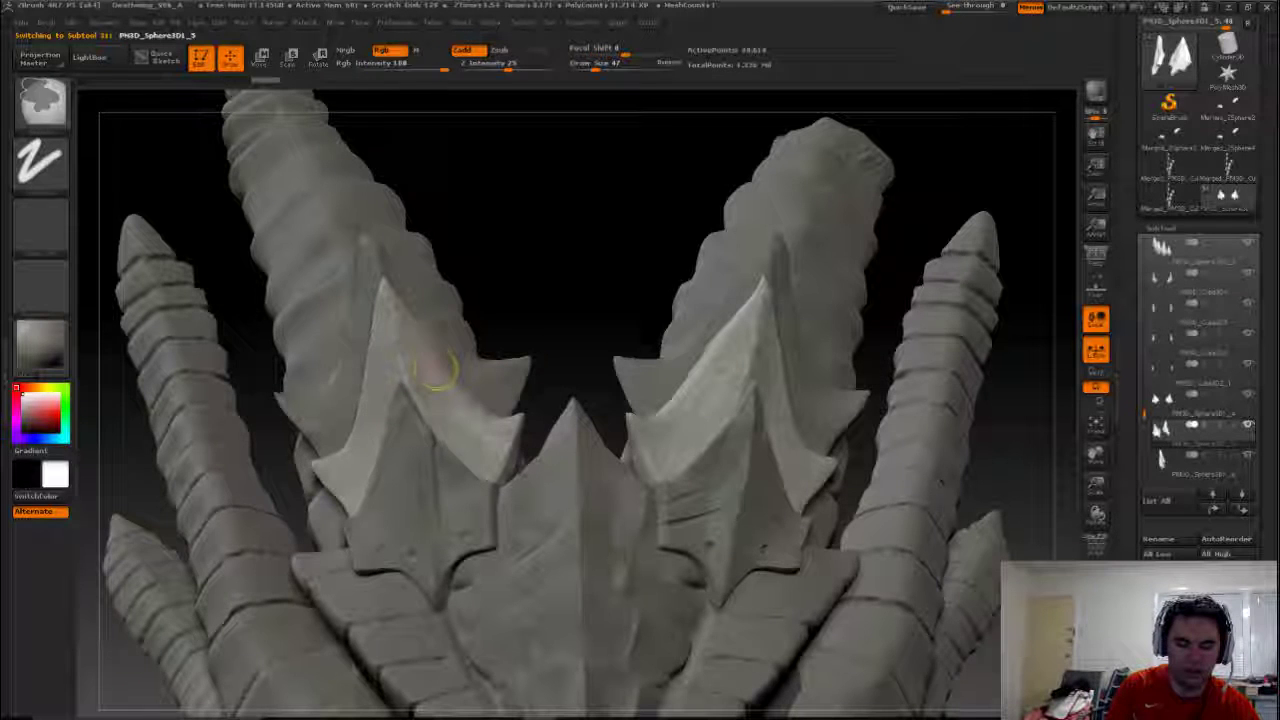
pyautogui.press('s')
pyautogui.moveTo(431, 361); pyautogui.dragTo(428, 362)
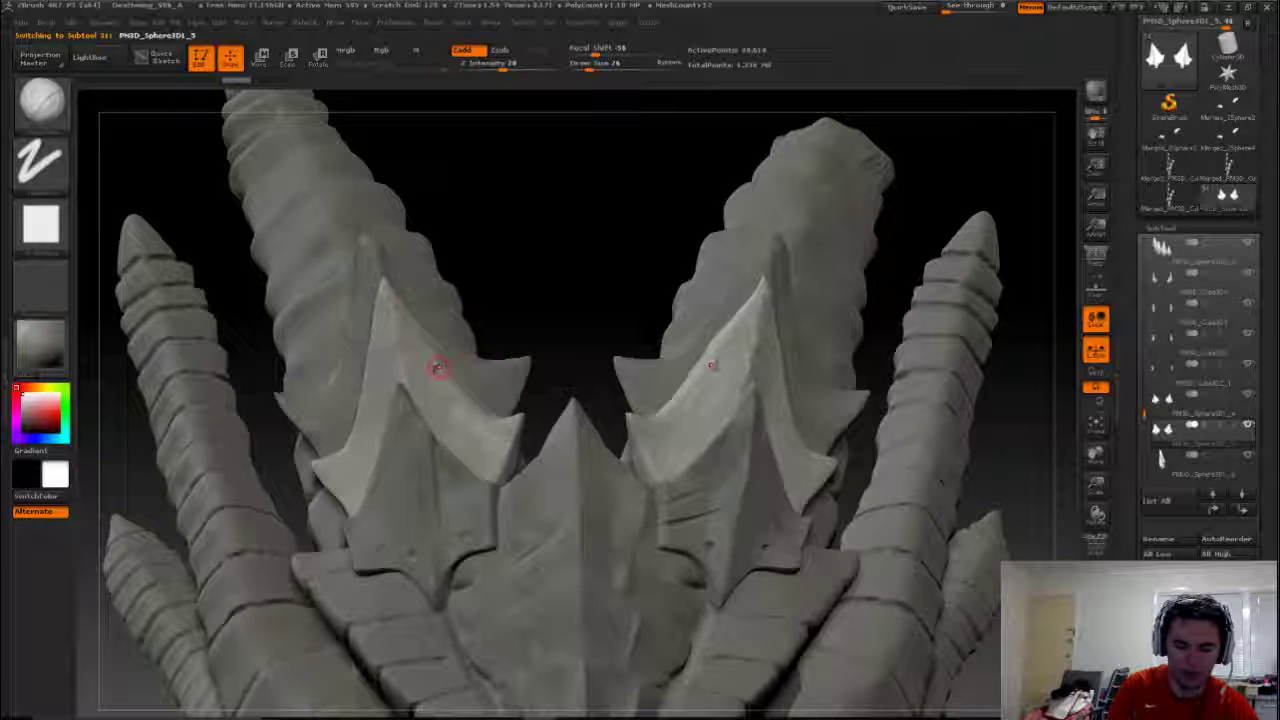
pyautogui.moveTo(505, 288)
pyautogui.mouseDown()
pyautogui.moveTo(775, 352)
pyautogui.moveTo(650, 370)
pyautogui.moveTo(565, 445)
pyautogui.mouseUp()
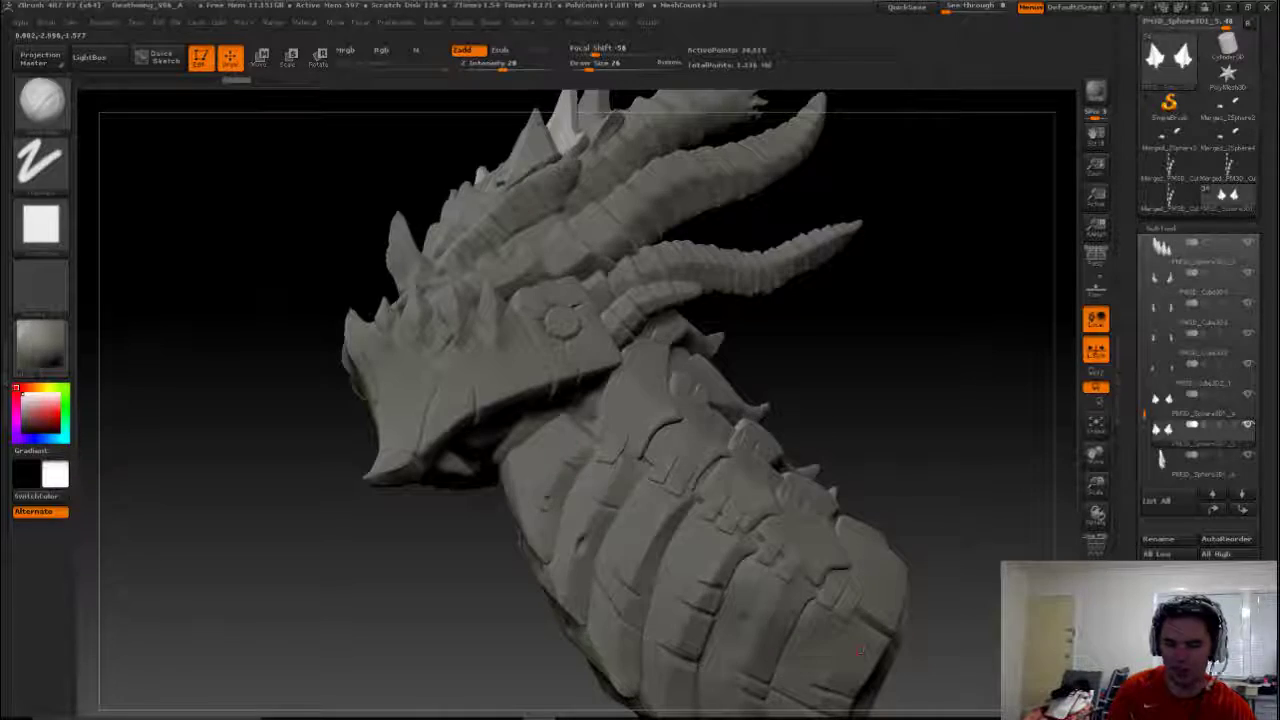
# Review the head from three-quarter, side and underside angles, saving the project with Ctrl+S
pyautogui.moveTo(862, 410); pyautogui.dragTo(578, 600)
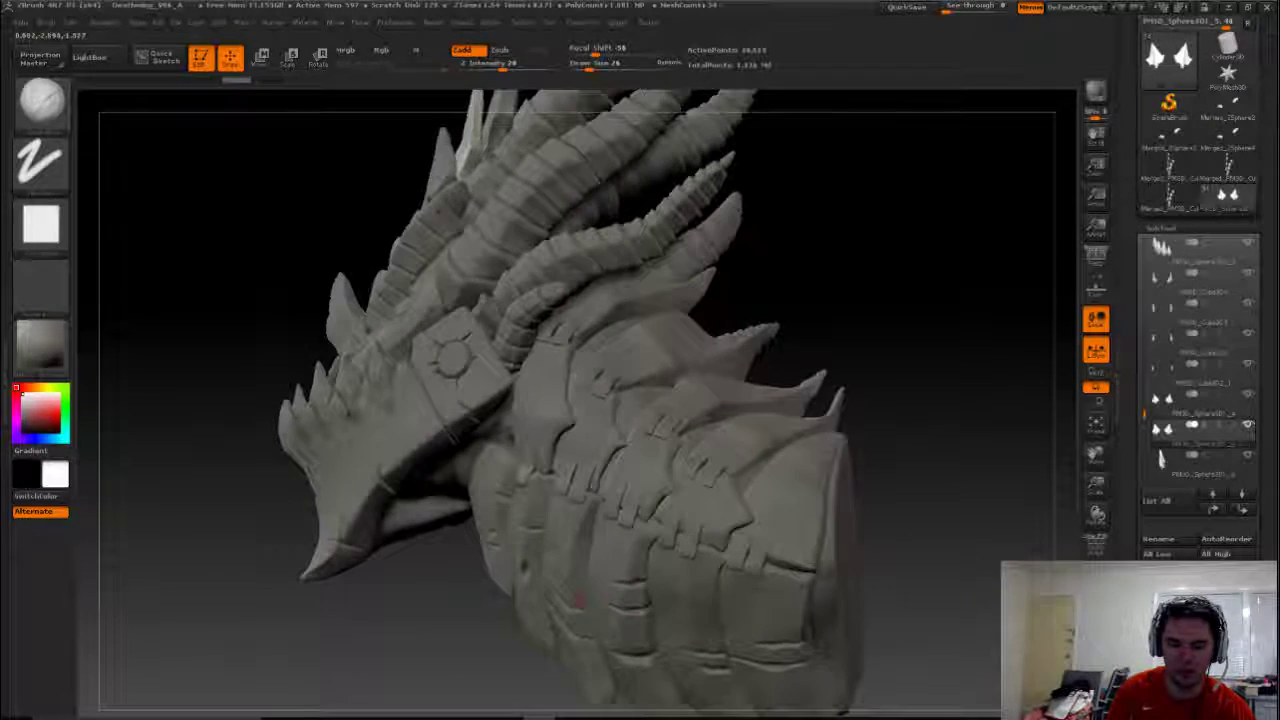
pyautogui.moveTo(871, 543)
pyautogui.mouseDown()
pyautogui.moveTo(700, 560)
pyautogui.moveTo(362, 508)
pyautogui.mouseUp()
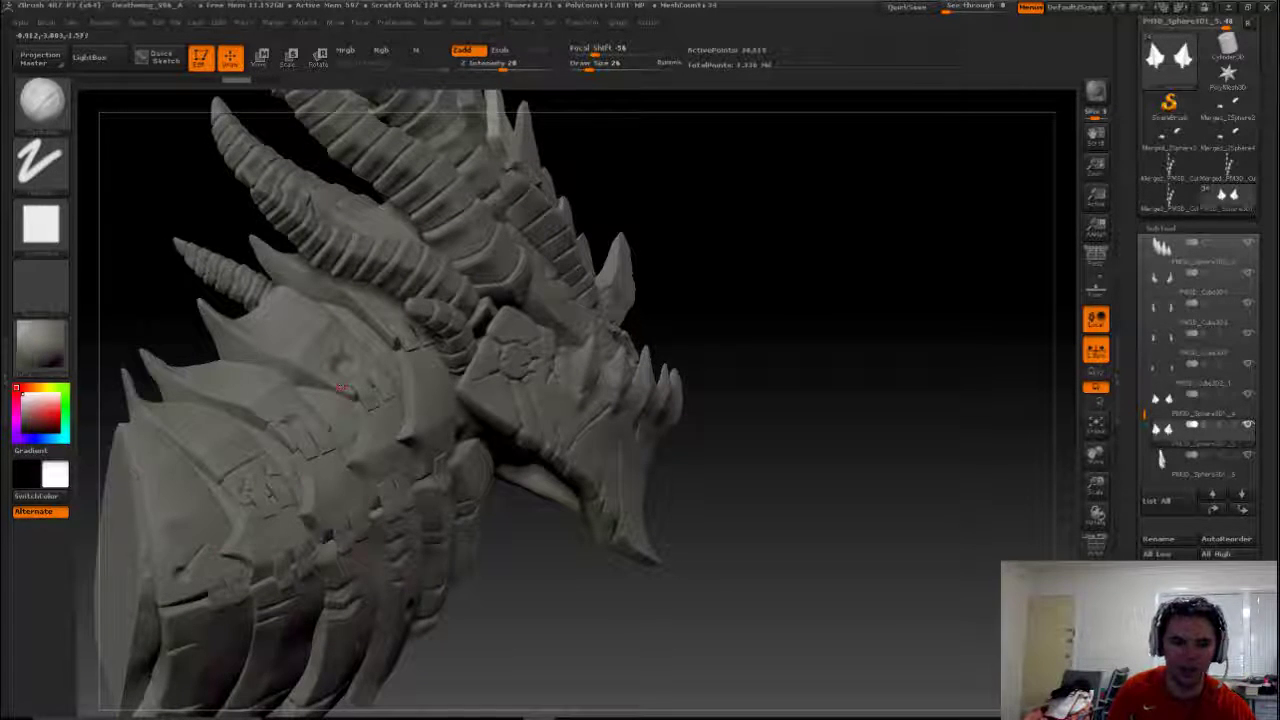
pyautogui.moveTo(702, 615)
pyautogui.keyDown('alt'); pyautogui.mouseDown()
pyautogui.moveTo(780, 591)
pyautogui.moveTo(717, 500)
pyautogui.mouseUp(); pyautogui.keyUp('alt')
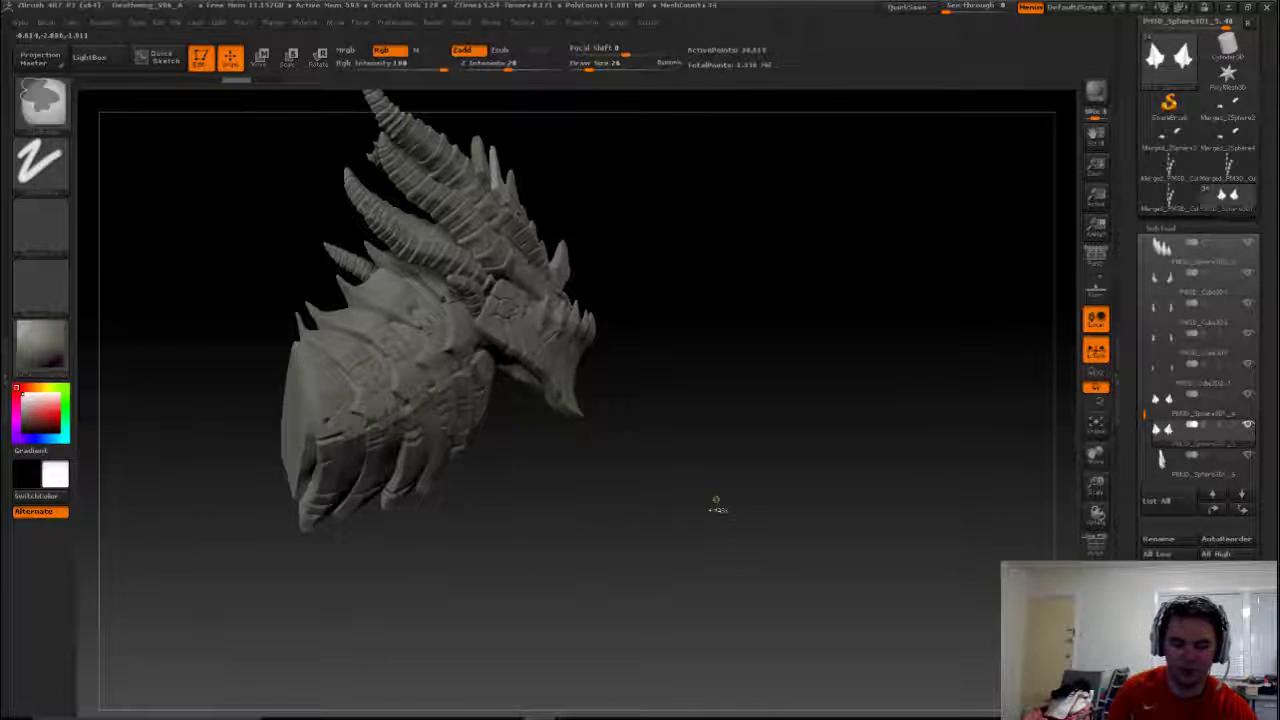
pyautogui.hotkey('ctrl', 's')
pyautogui.press('Return')
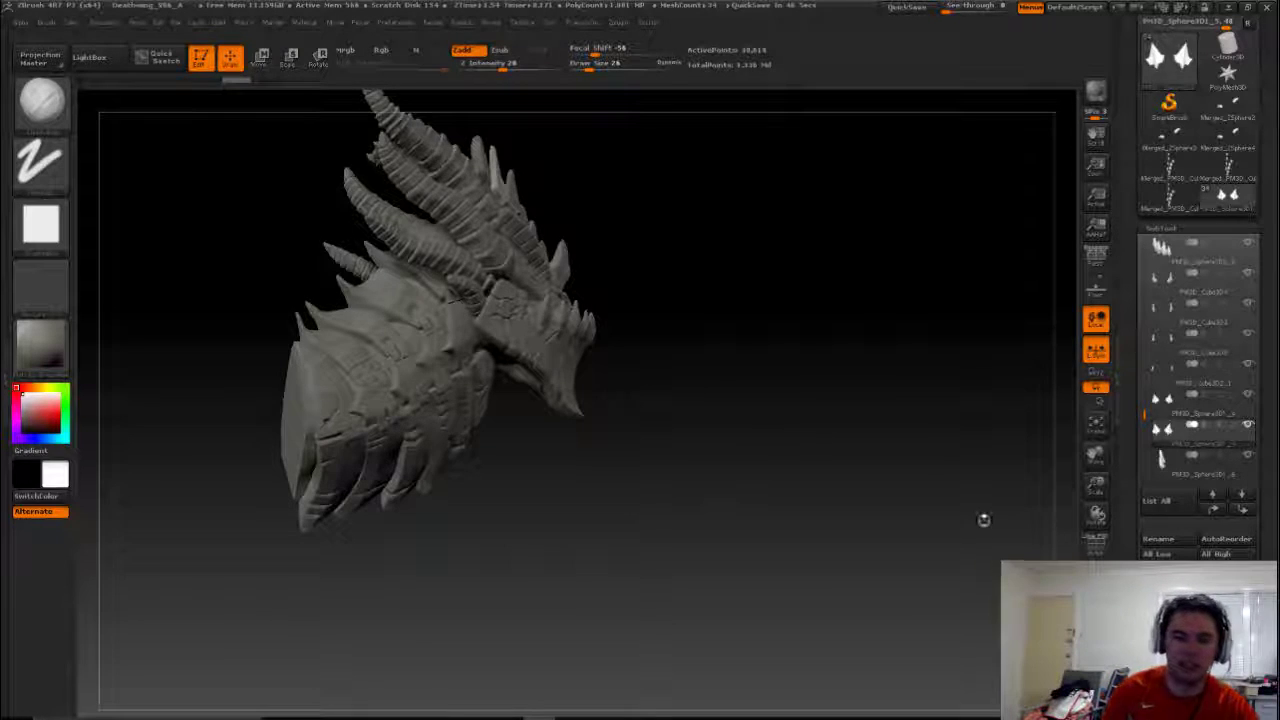
pyautogui.moveTo(777, 534)
pyautogui.mouseDown()
pyautogui.moveTo(341, 348)
pyautogui.moveTo(420, 247)
pyautogui.moveTo(600, 400)
pyautogui.moveTo(810, 511)
pyautogui.mouseUp()
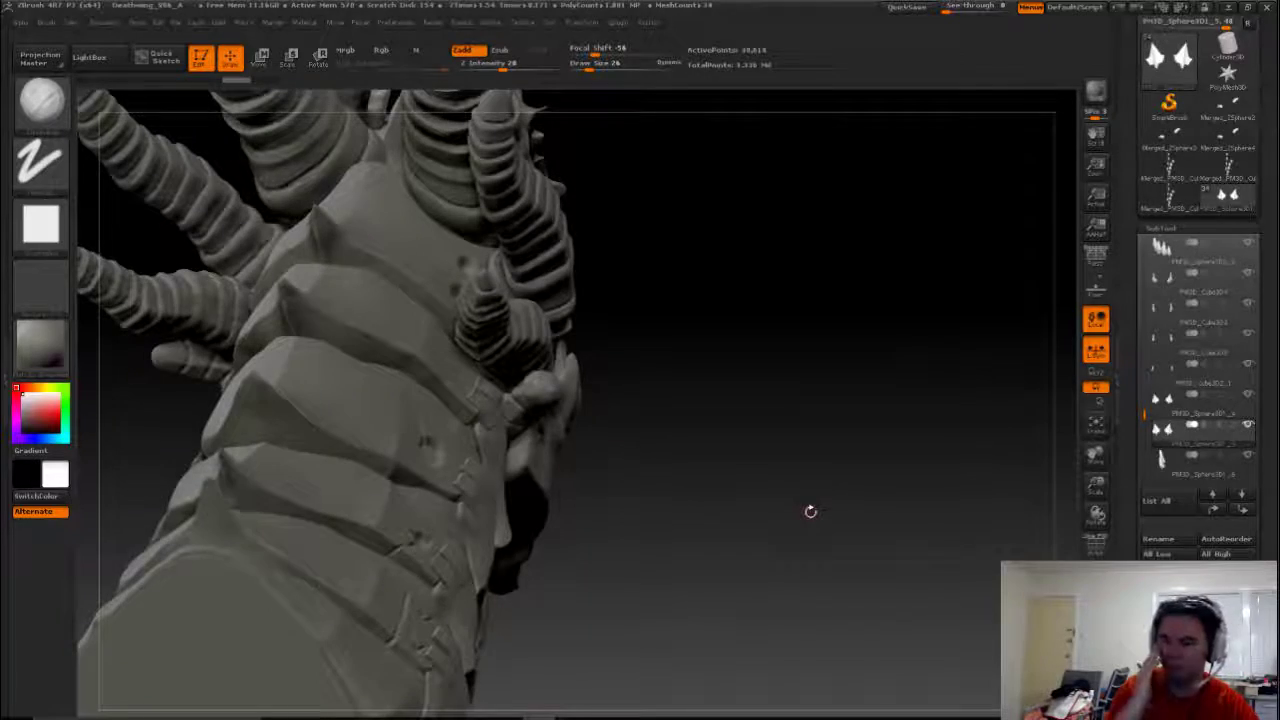
pyautogui.moveTo(890, 532)
pyautogui.mouseDown()
pyautogui.moveTo(909, 563)
pyautogui.moveTo(953, 520)
pyautogui.moveTo(783, 366)
pyautogui.moveTo(817, 343)
pyautogui.moveTo(863, 528)
pyautogui.mouseUp()
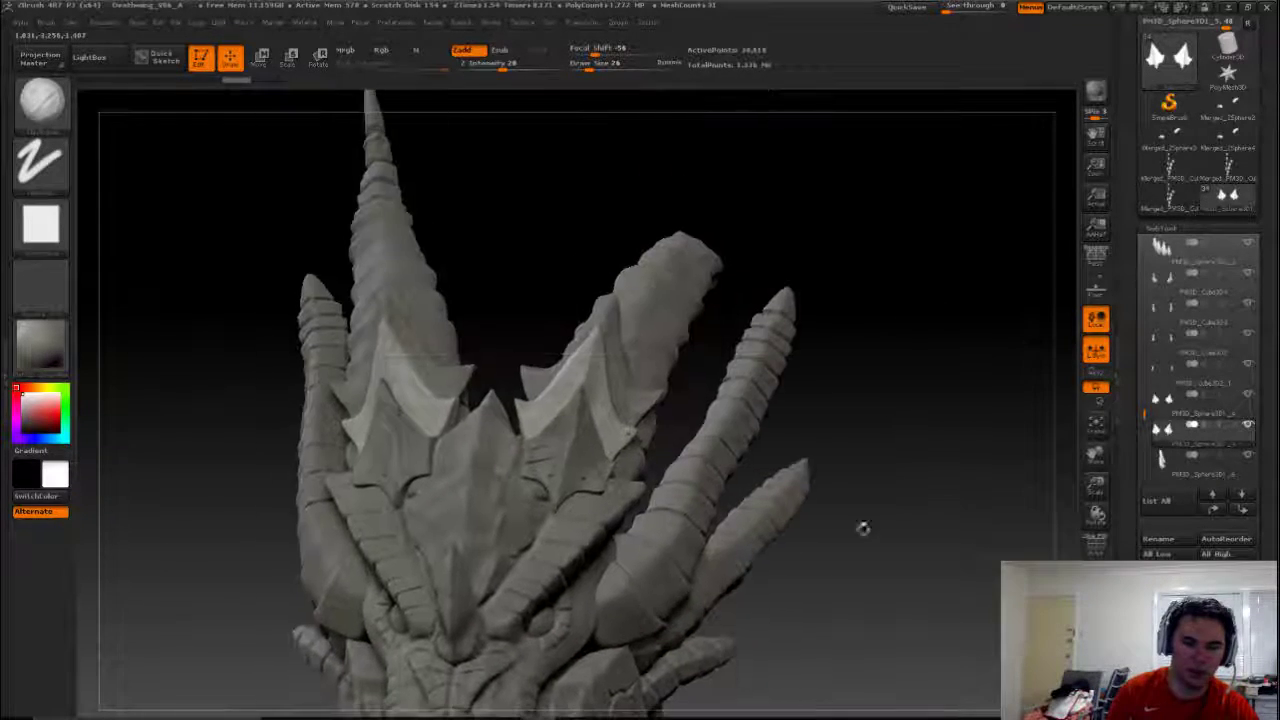
# Carve a small mark and a short dark crack into the left crown plate from a close tilted view
pyautogui.moveTo(857, 436)
pyautogui.mouseDown()
pyautogui.moveTo(586, 363)
pyautogui.moveTo(514, 486)
pyautogui.mouseUp()
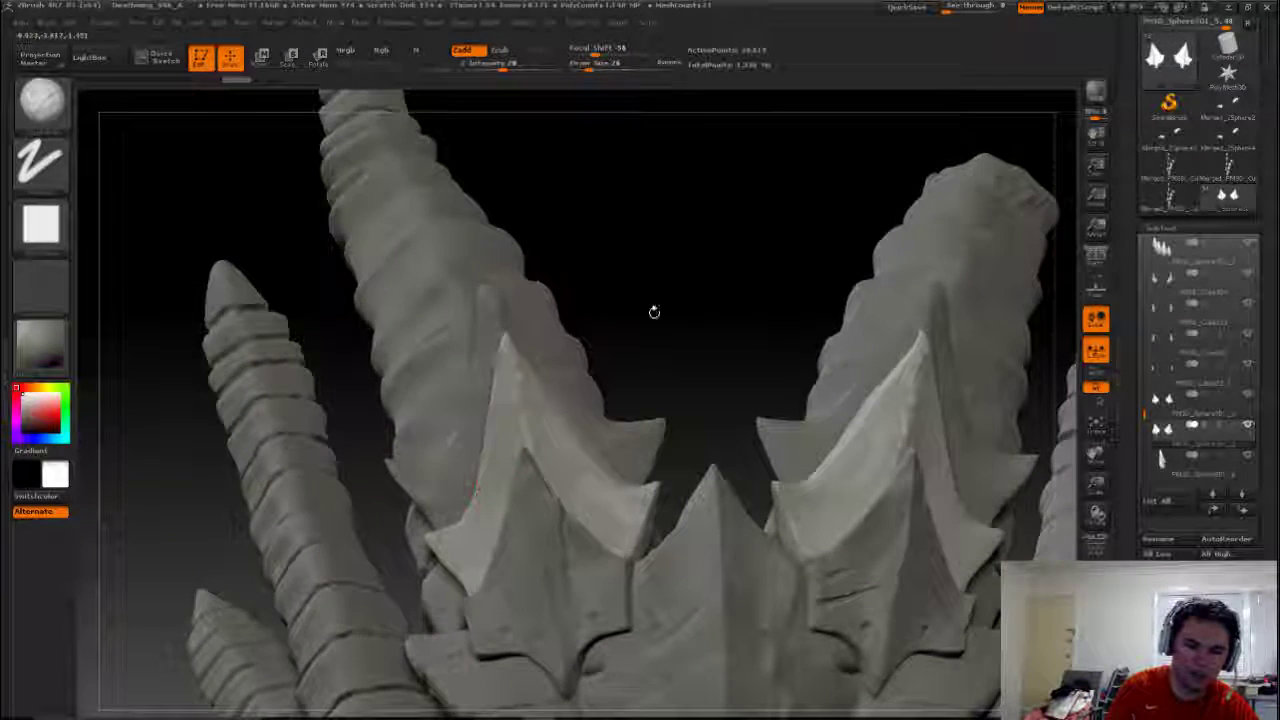
pyautogui.moveTo(654, 309); pyautogui.dragTo(468, 502)
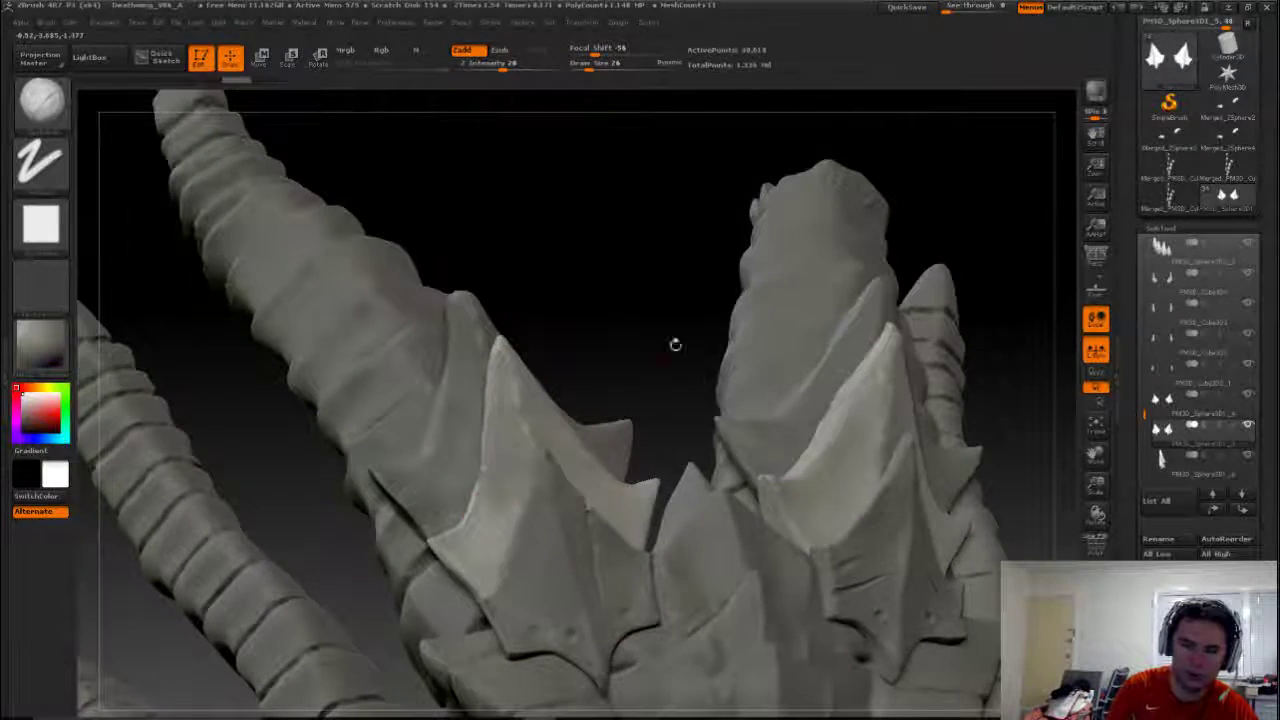
pyautogui.moveTo(674, 343); pyautogui.dragTo(505, 466)
pyautogui.moveTo(472, 512); pyautogui.dragTo(500, 502)
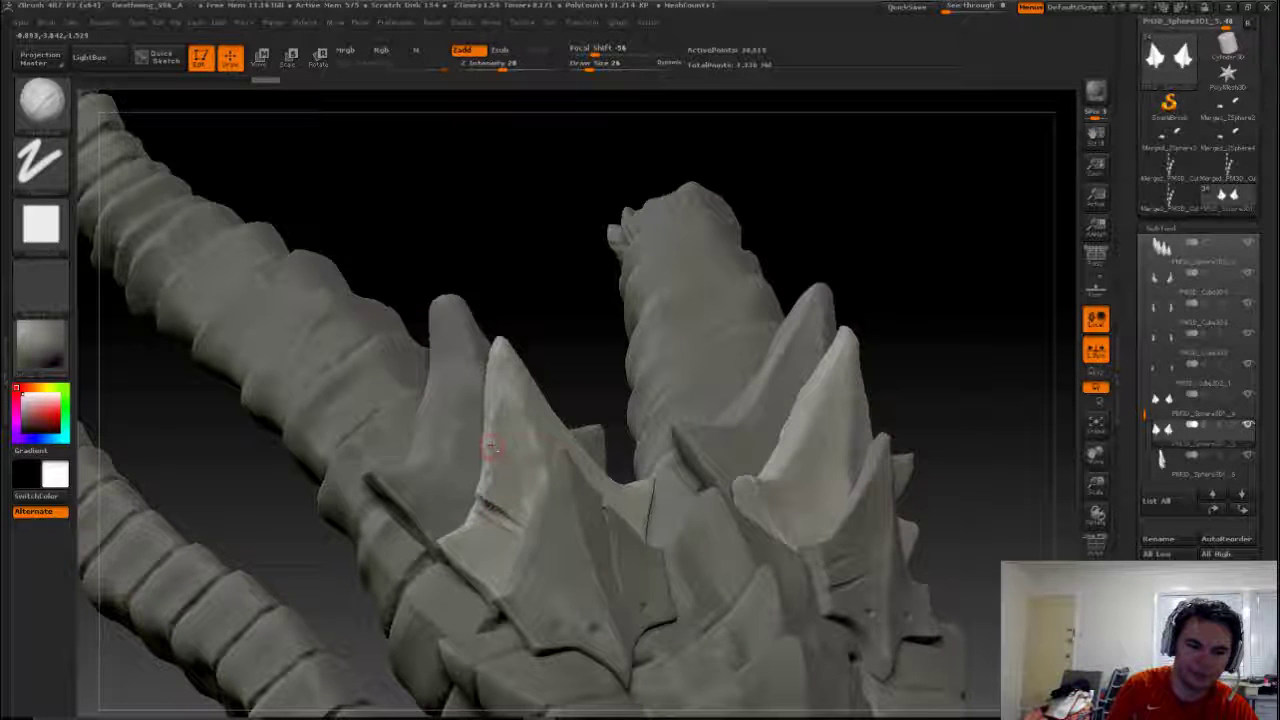
pyautogui.moveTo(482, 432); pyautogui.dragTo(516, 449)
pyautogui.moveTo(606, 336)
pyautogui.mouseDown()
pyautogui.moveTo(550, 490)
pyautogui.moveTo(572, 530)
pyautogui.mouseUp()
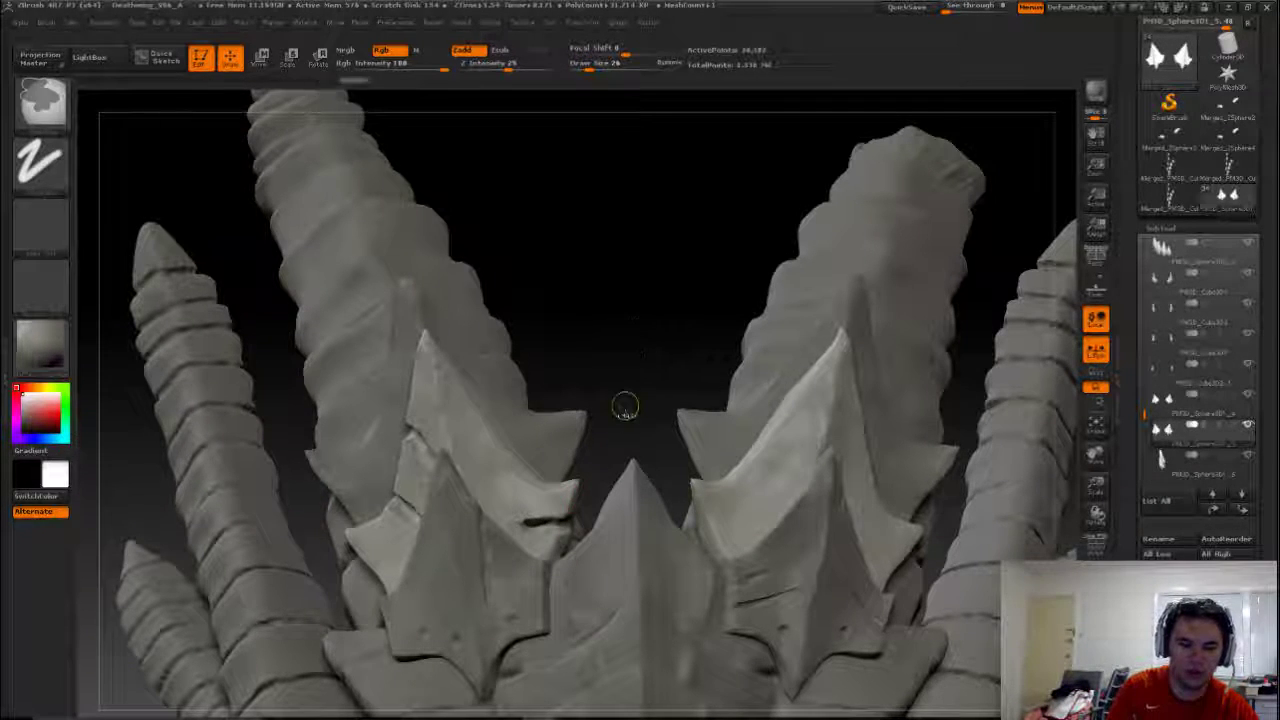
pyautogui.moveTo(623, 406); pyautogui.dragTo(621, 412)
pyautogui.press('b')
pyautogui.press('p')
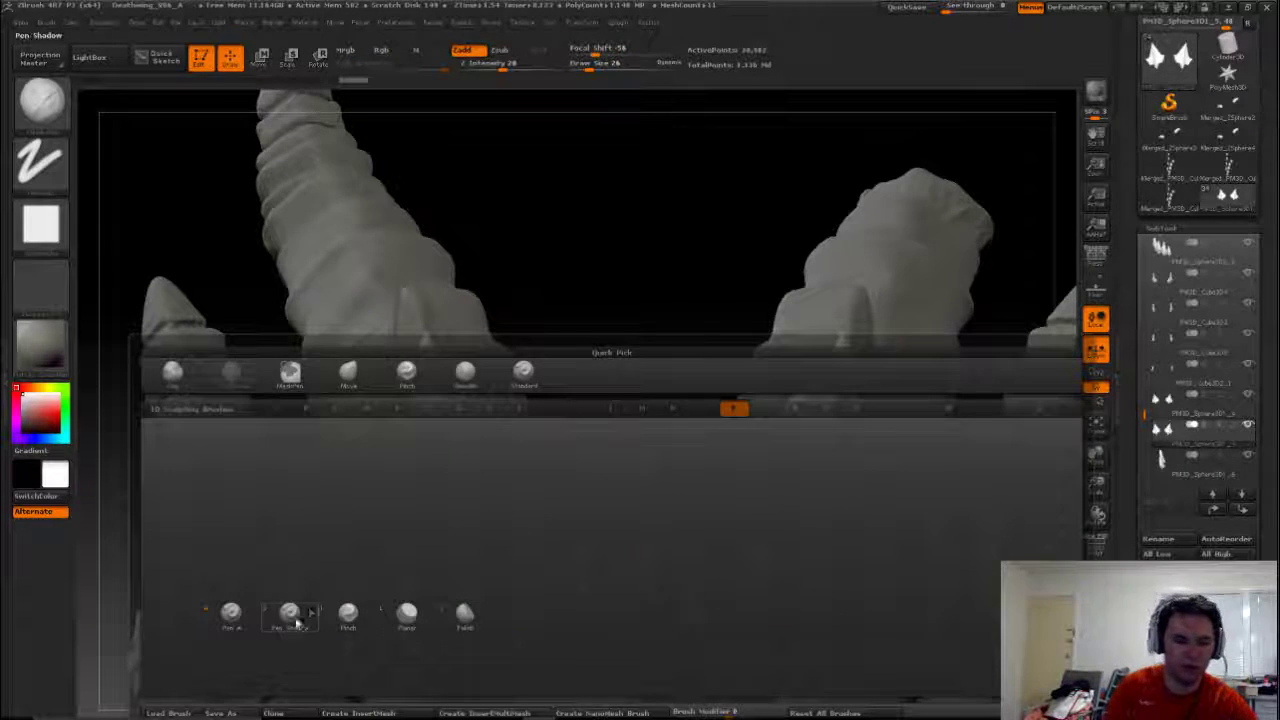
pyautogui.click(350, 612)
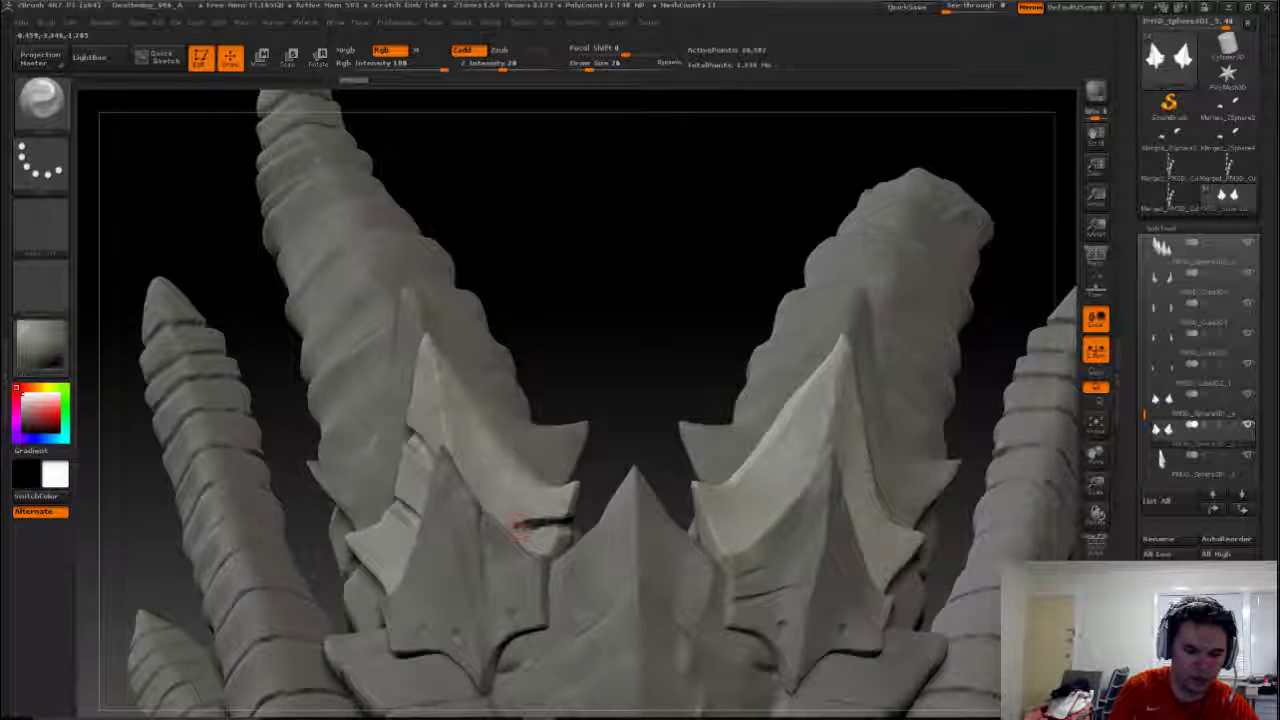
pyautogui.press('s')
pyautogui.moveTo(518, 523); pyautogui.dragTo(535, 520)
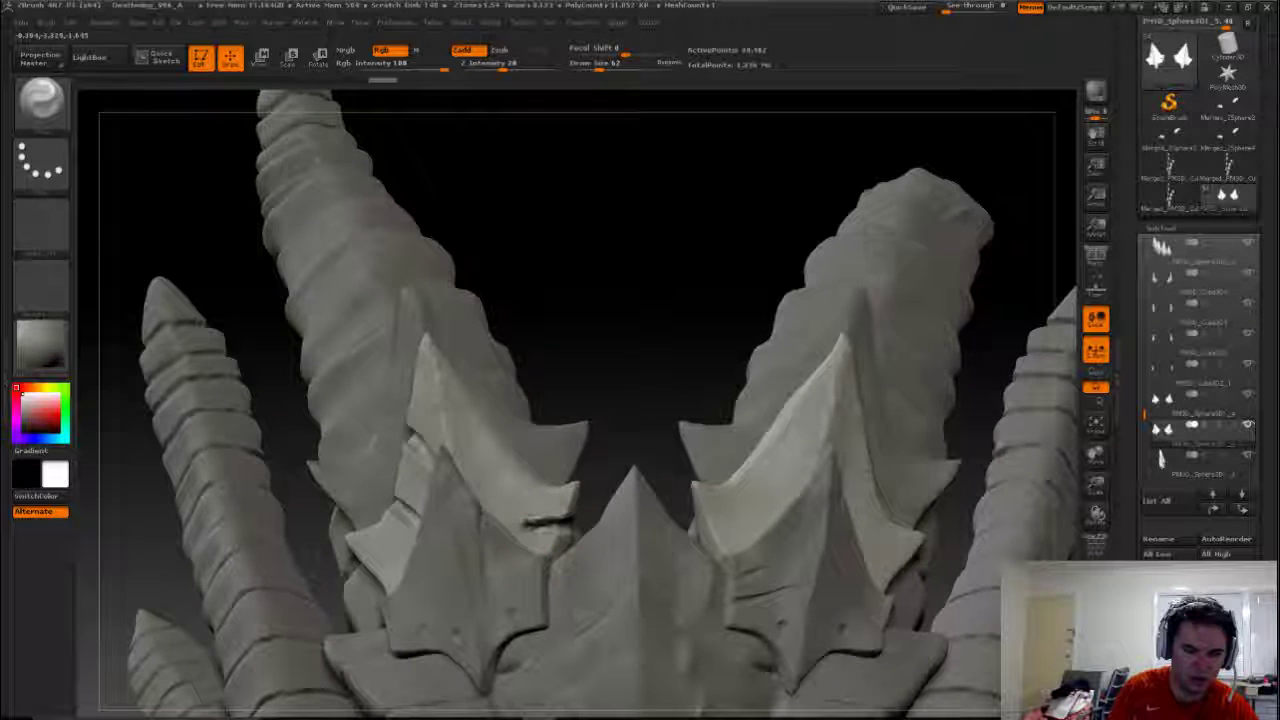
pyautogui.moveTo(623, 443)
pyautogui.mouseDown()
pyautogui.moveTo(576, 492)
pyautogui.moveTo(546, 458)
pyautogui.mouseUp()
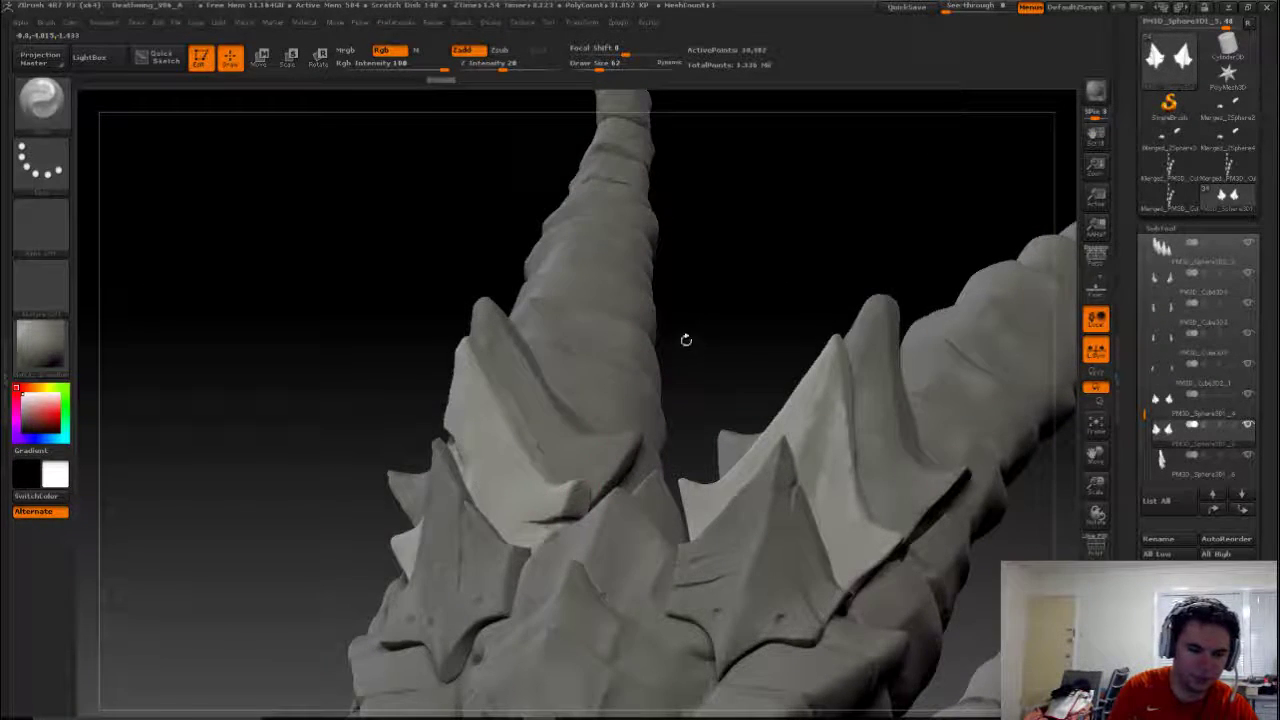
pyautogui.moveTo(686, 340); pyautogui.dragTo(530, 440)
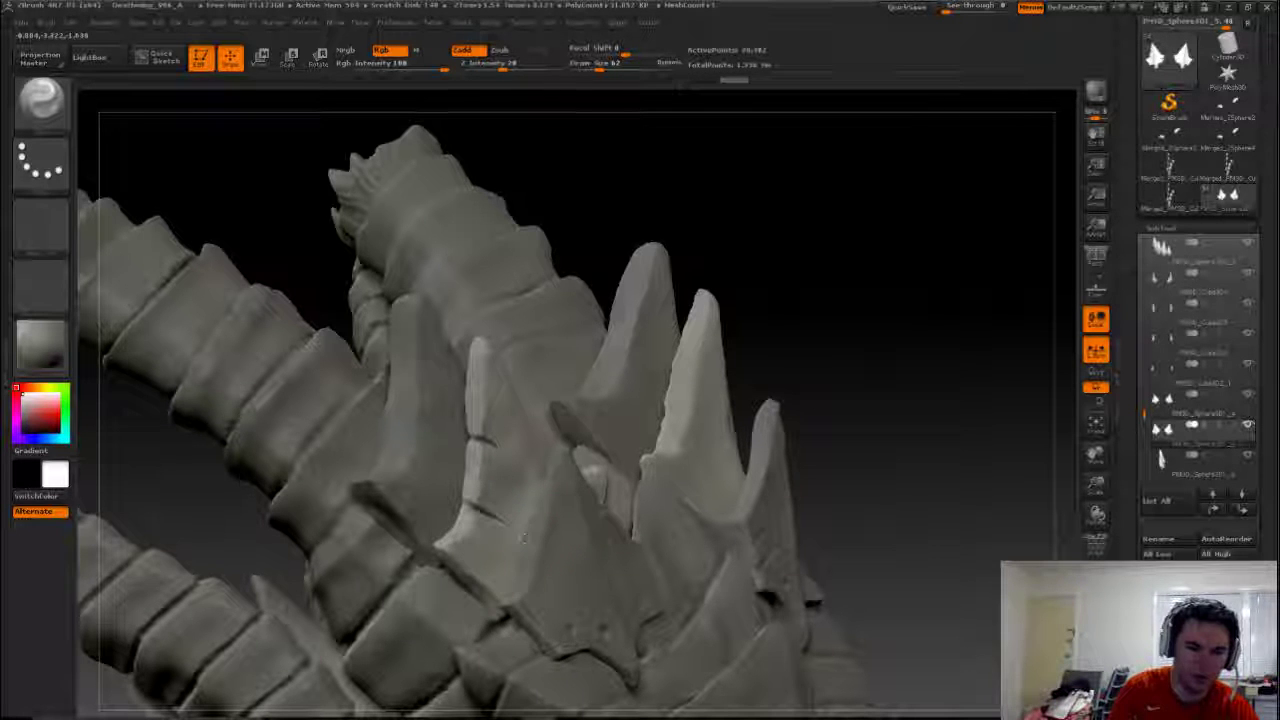
pyautogui.moveTo(748, 305); pyautogui.dragTo(683, 356)
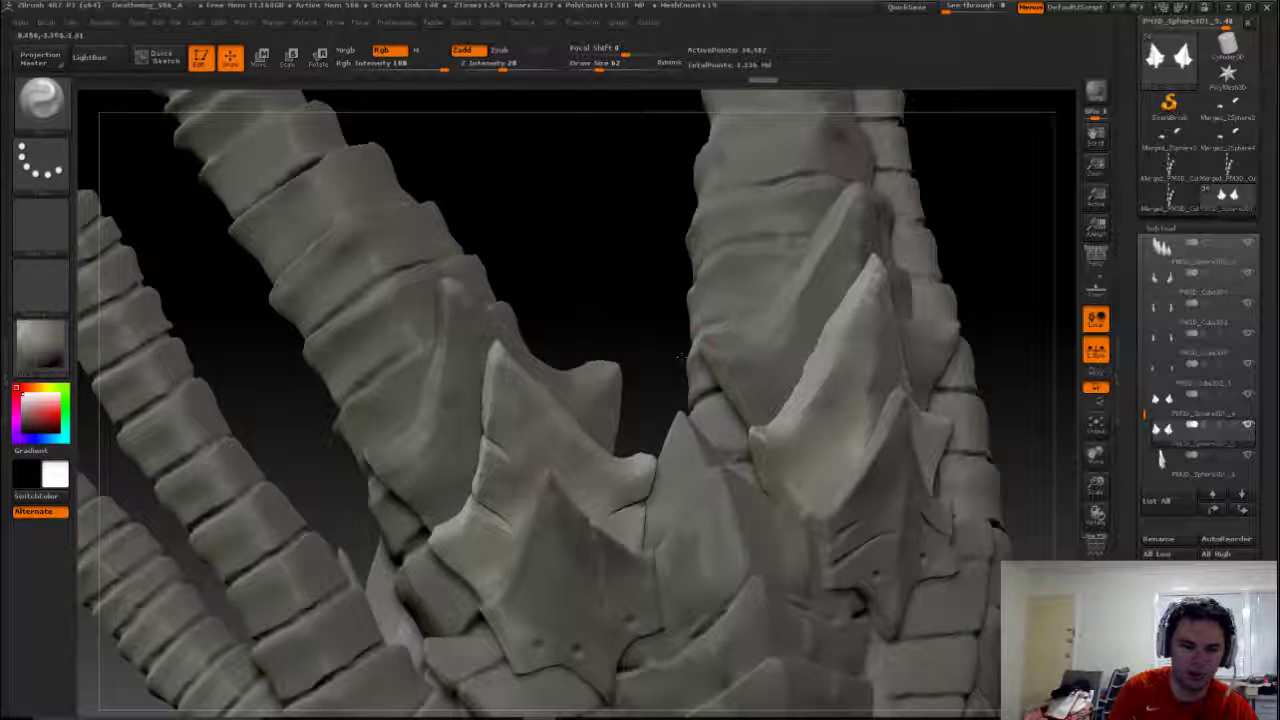
pyautogui.moveTo(603, 296); pyautogui.dragTo(571, 429)
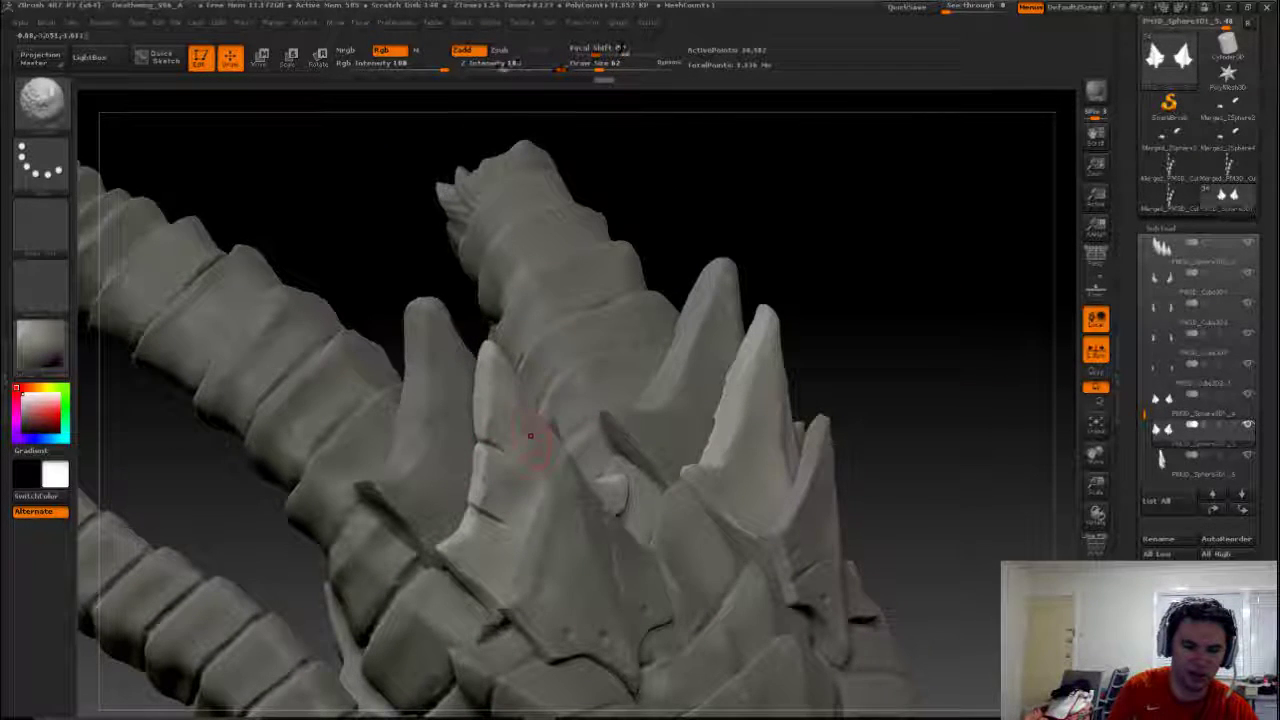
pyautogui.press('shift')
pyautogui.moveTo(913, 328); pyautogui.dragTo(520, 463)
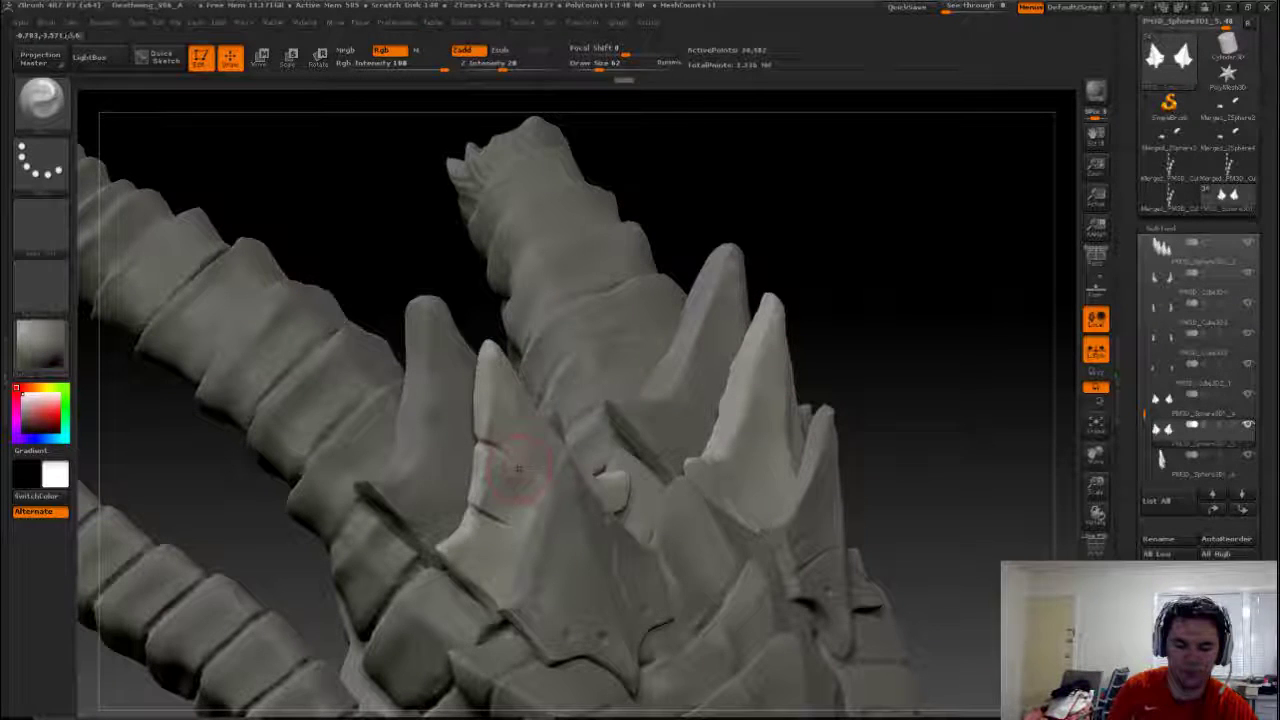
pyautogui.press('s')
pyautogui.press('shift')
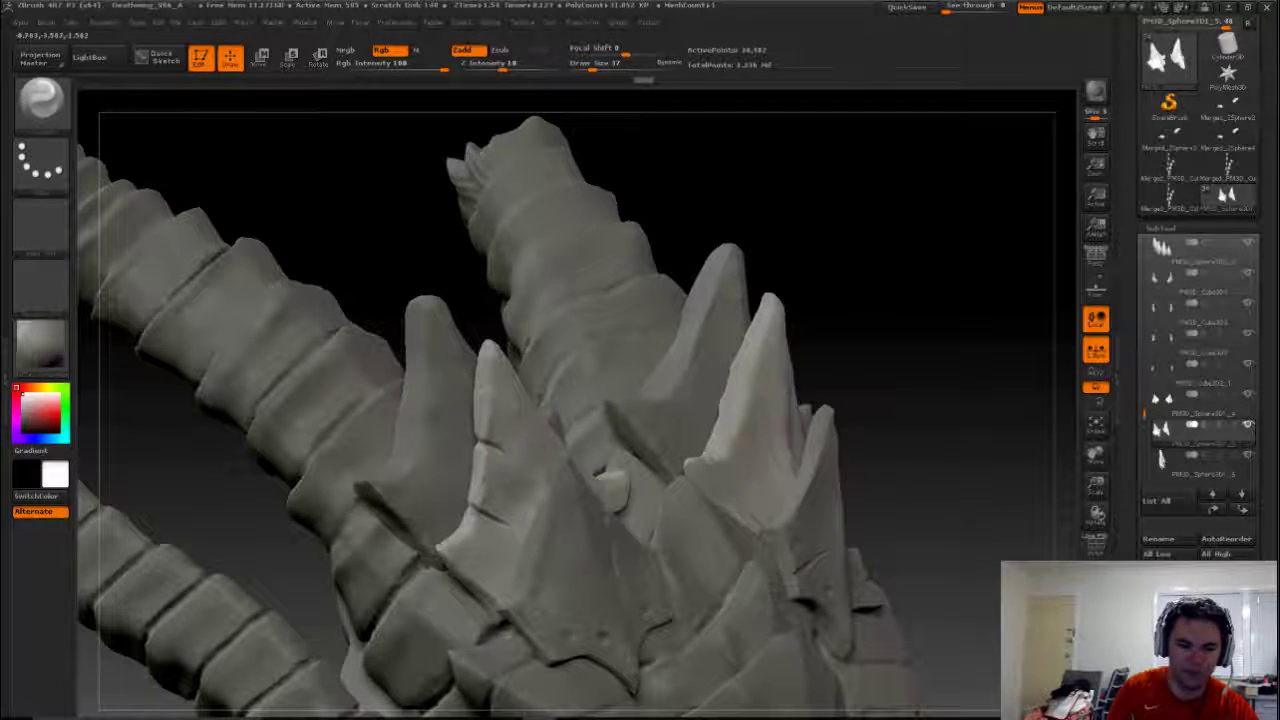
pyautogui.moveTo(797, 288); pyautogui.dragTo(619, 543)
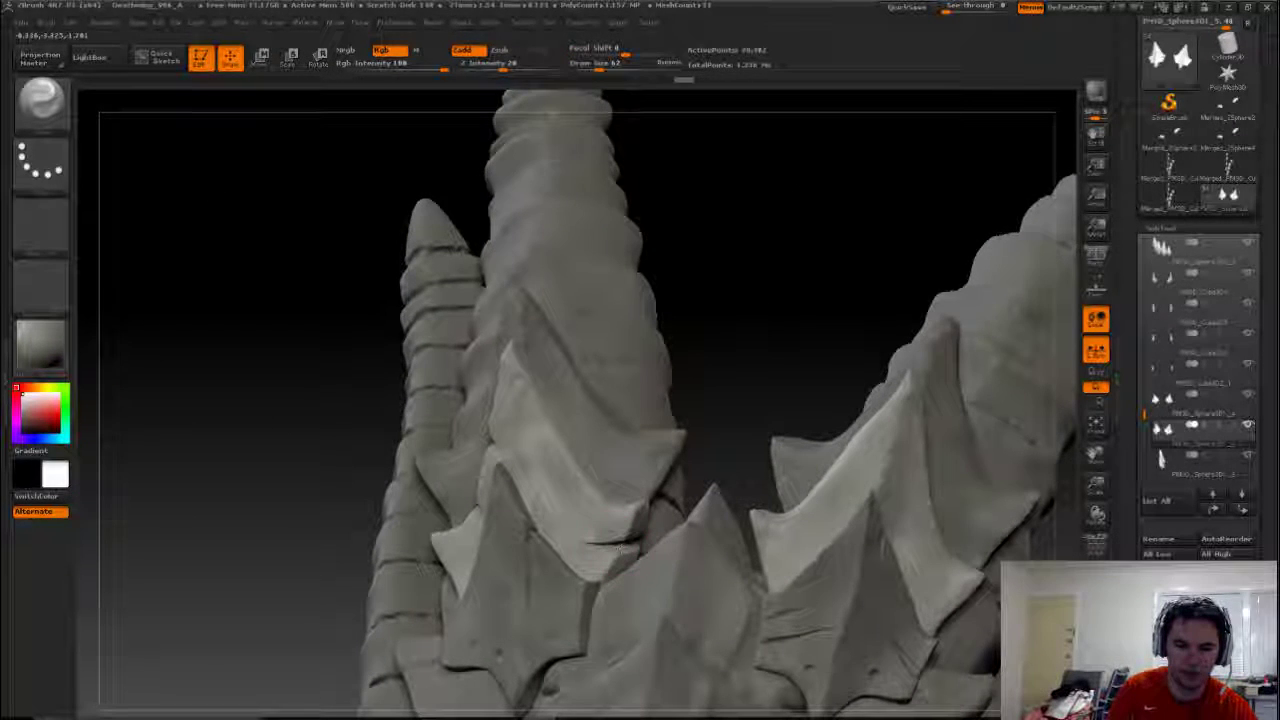
pyautogui.moveTo(767, 376); pyautogui.dragTo(876, 358)
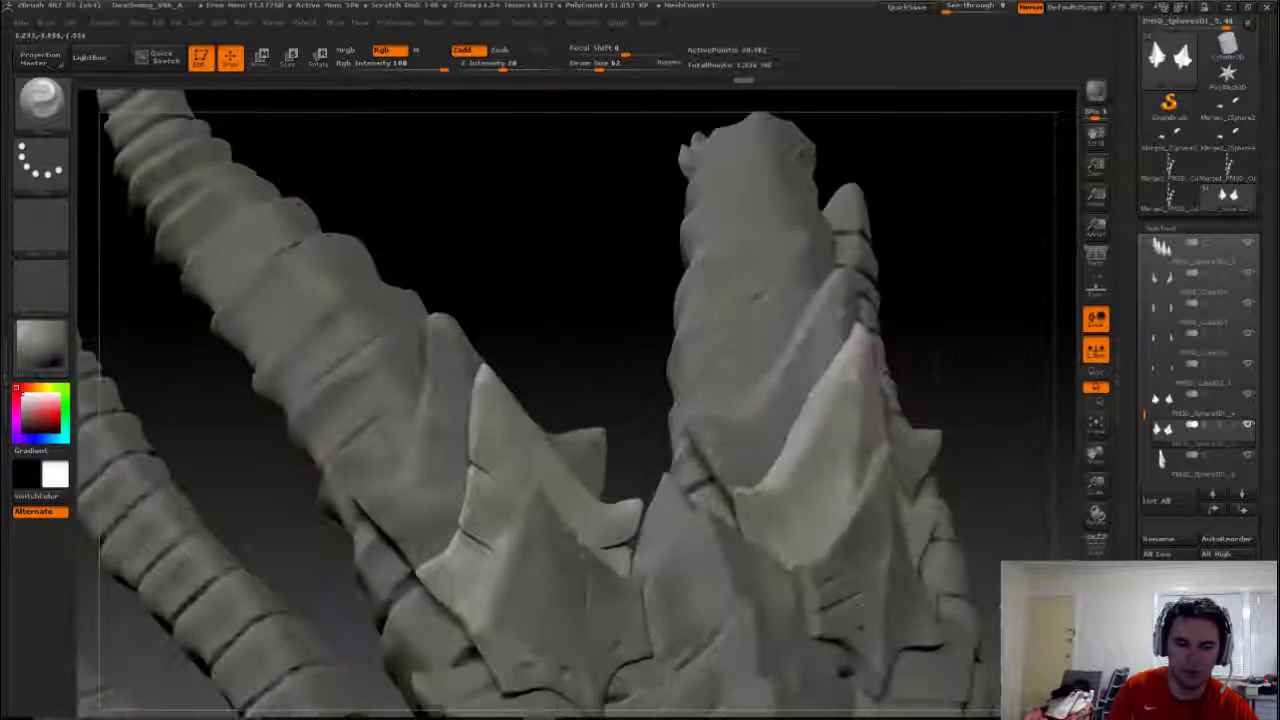
pyautogui.moveTo(976, 410); pyautogui.dragTo(876, 437)
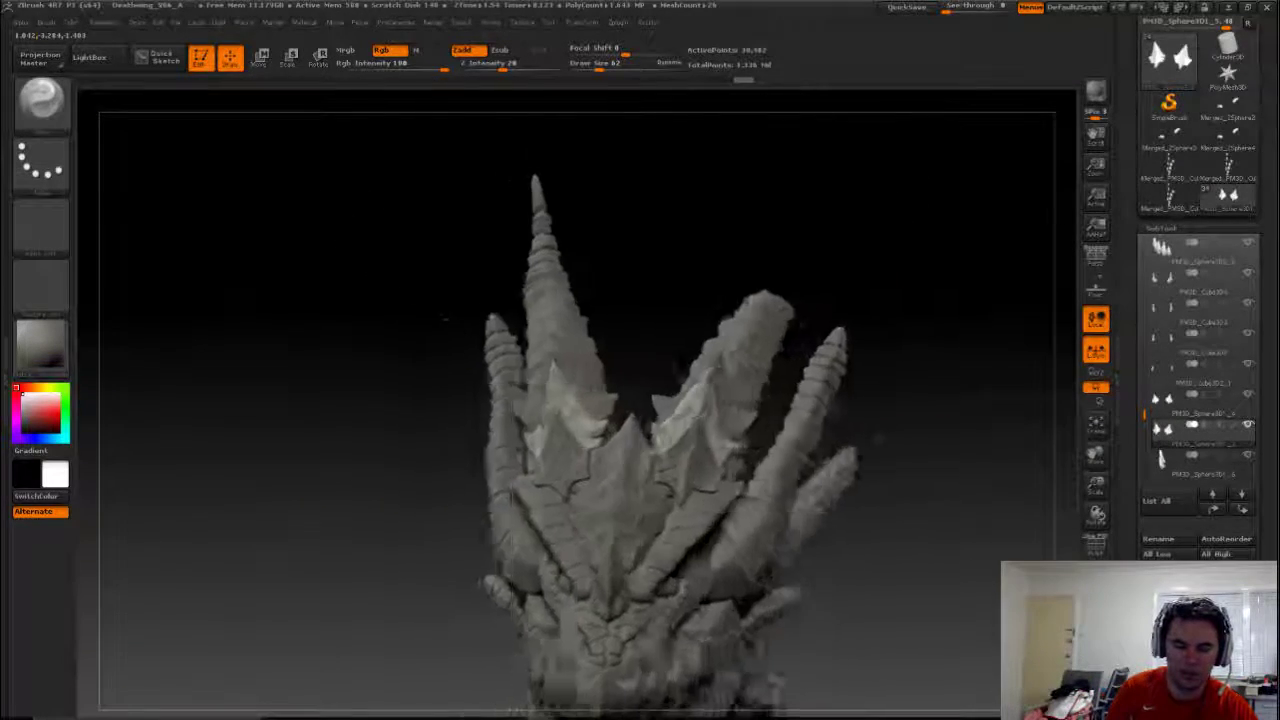
# Select a thin carving brush at Draw Size 18 over the framed spike cluster
pyautogui.moveTo(444, 319); pyautogui.dragTo(768, 375)
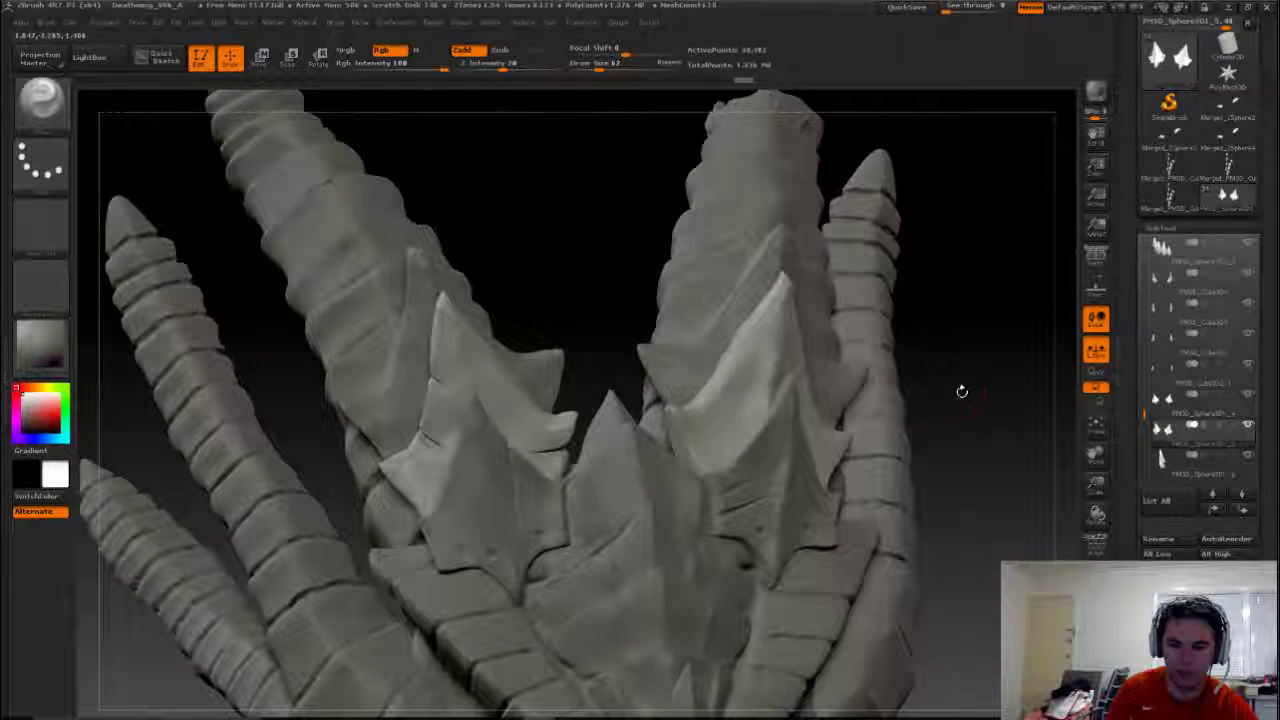
pyautogui.moveTo(964, 392)
pyautogui.mouseDown()
pyautogui.moveTo(887, 467)
pyautogui.moveTo(897, 442)
pyautogui.mouseUp()
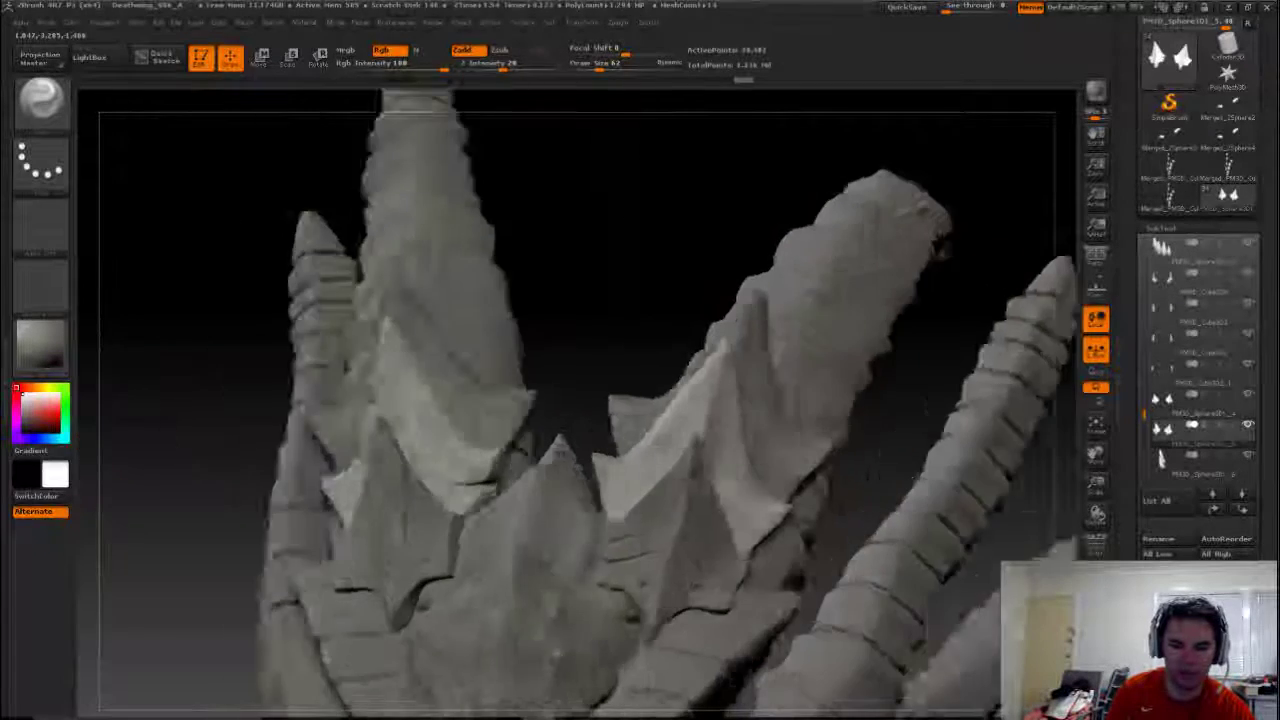
pyautogui.moveTo(960, 497); pyautogui.dragTo(714, 433)
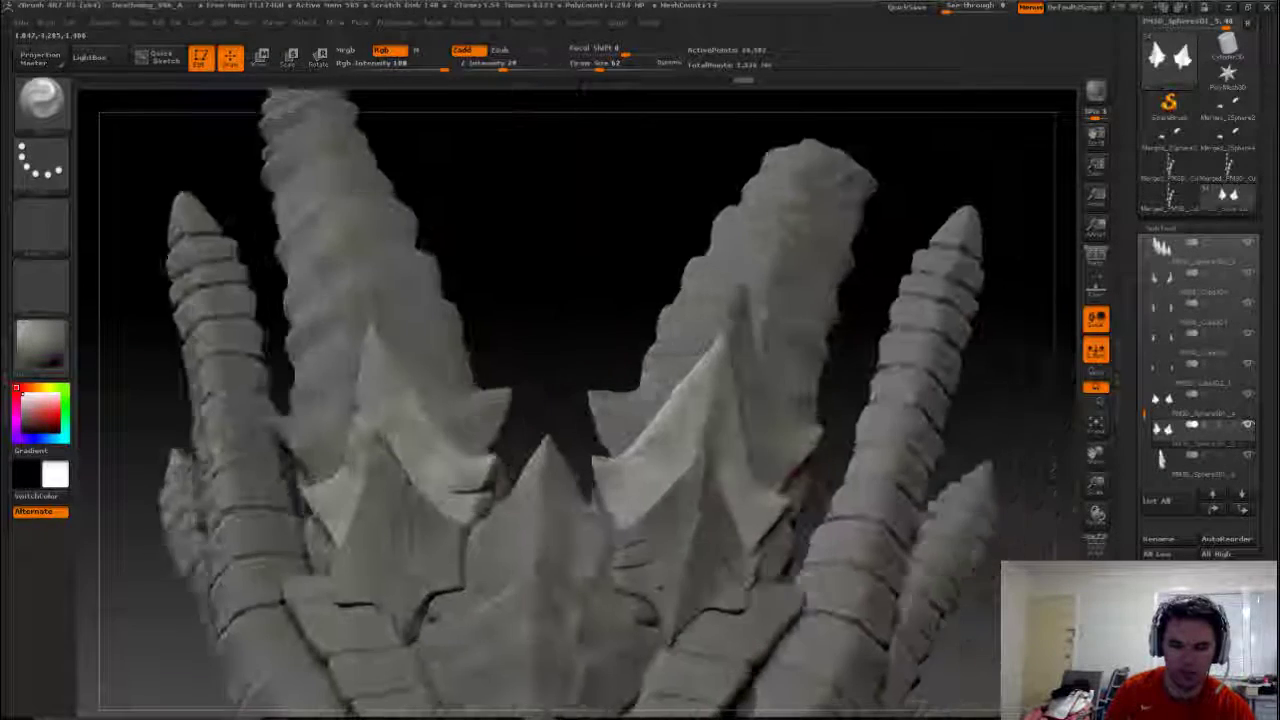
pyautogui.press('b')
pyautogui.click(662, 425)
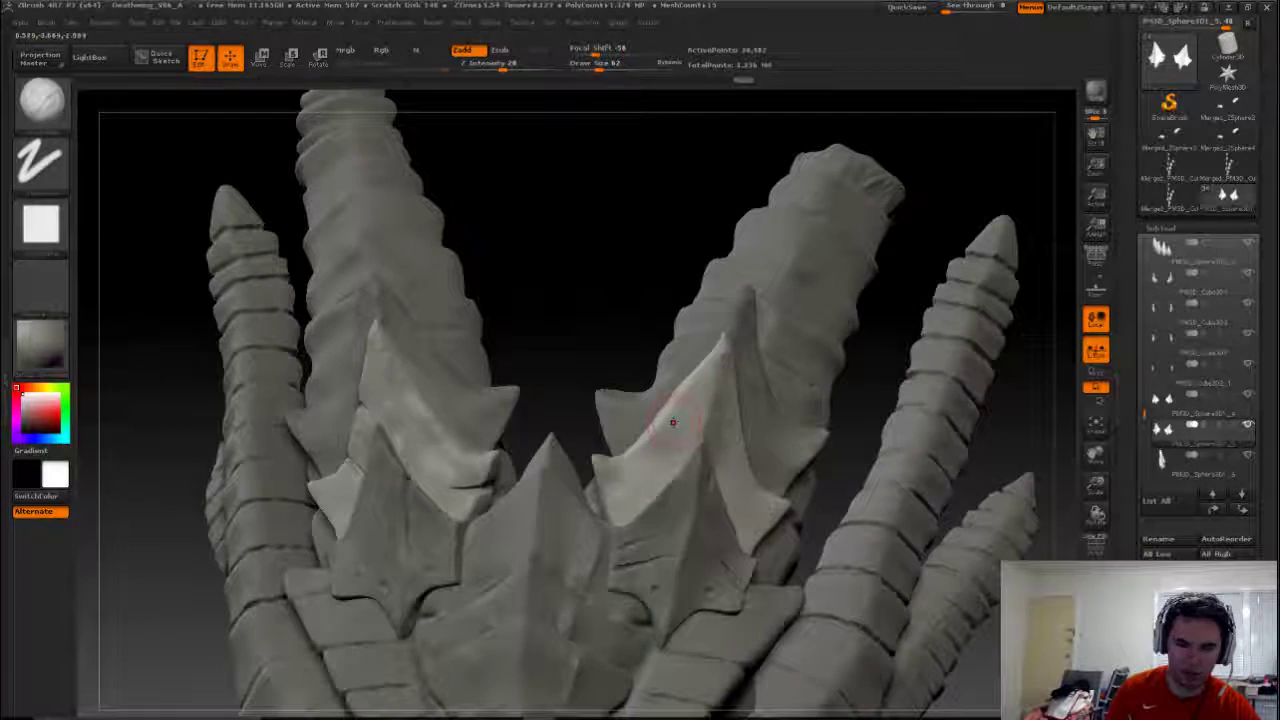
pyautogui.write('s18')
pyautogui.press('Return')
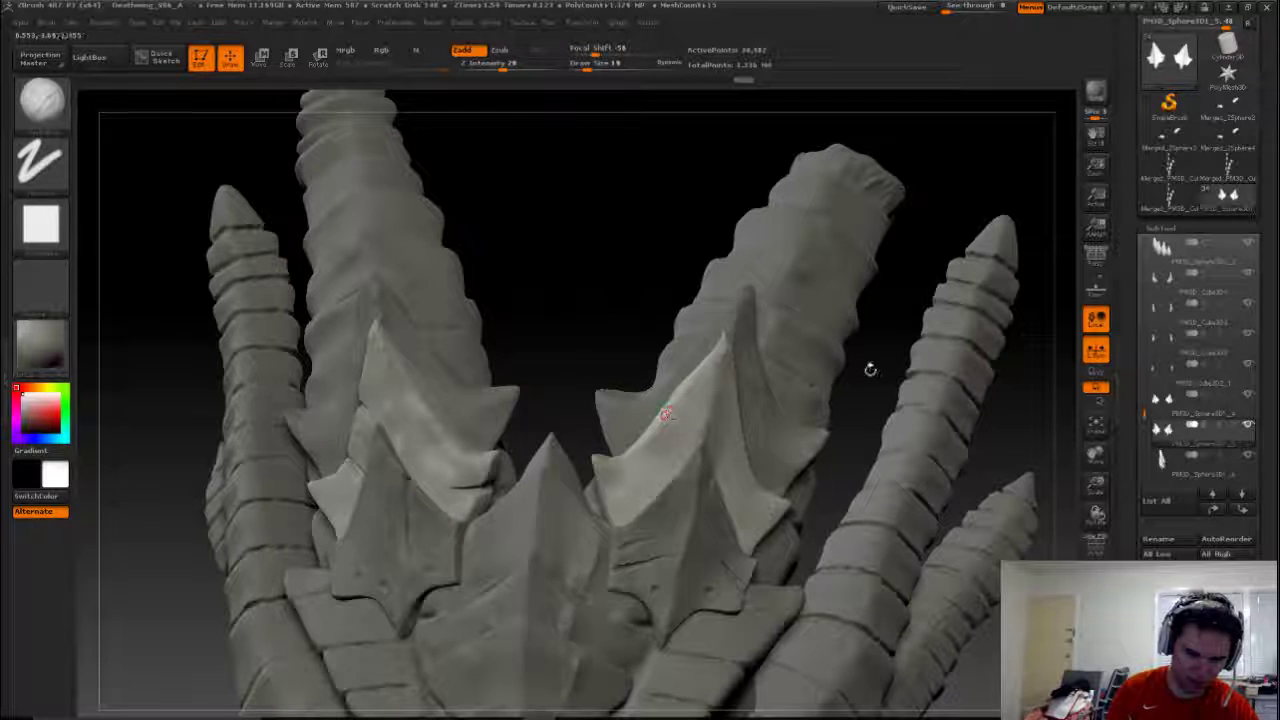
# Make the crown plate piece the active subtool and zoom in on it
pyautogui.keyDown('alt'); pyautogui.click(680, 390); pyautogui.keyUp('alt')
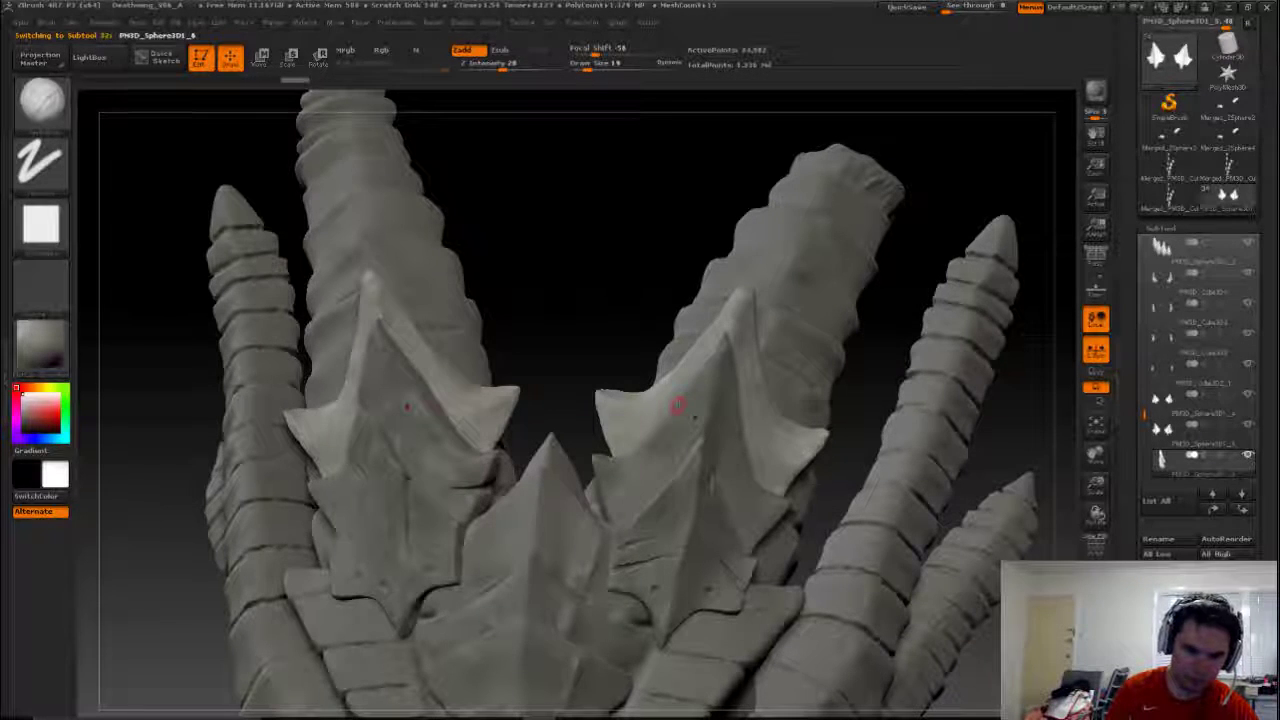
pyautogui.keyDown('alt'); pyautogui.click(678, 395); pyautogui.keyUp('alt')
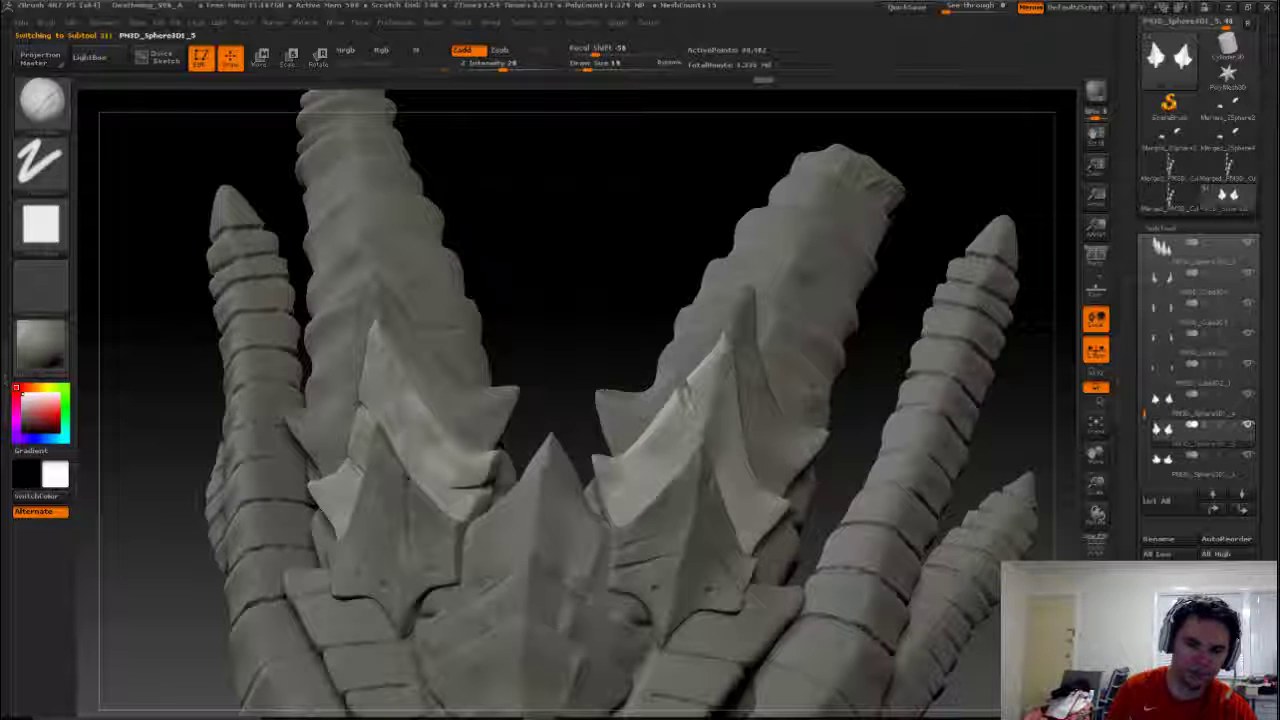
pyautogui.keyDown('alt'); pyautogui.moveTo(887, 333); pyautogui.dragTo(900, 450, button='right'); pyautogui.keyUp('alt')
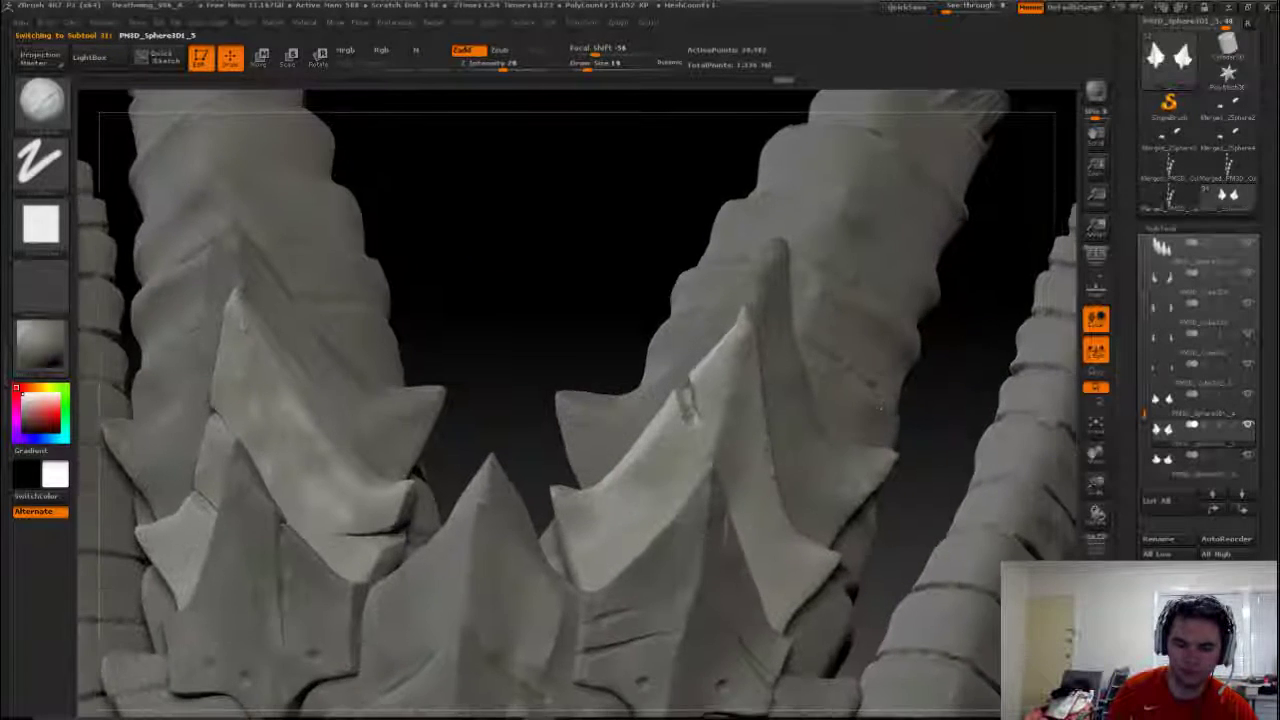
pyautogui.press('b')
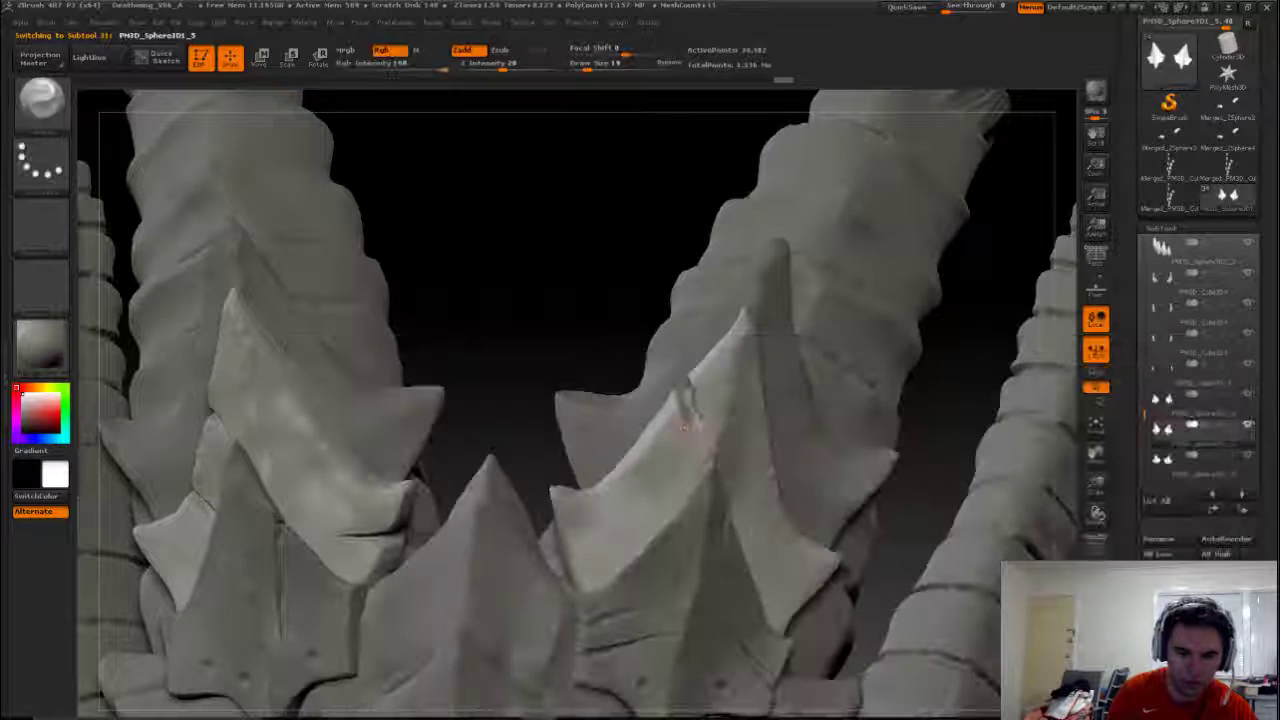
# Pick the Standard brush and Shift-smooth the spike surface around the cut
pyautogui.click(504, 612)
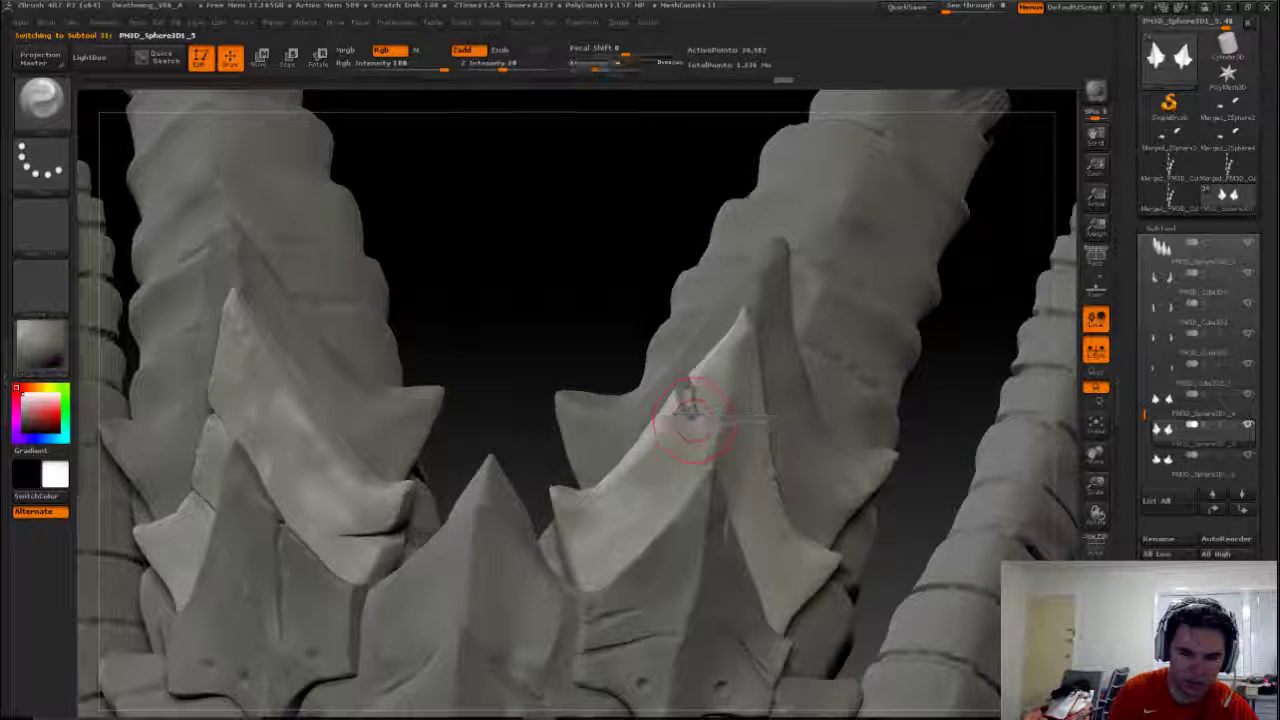
pyautogui.moveTo(688, 398); pyautogui.dragTo(700, 388, button='right')
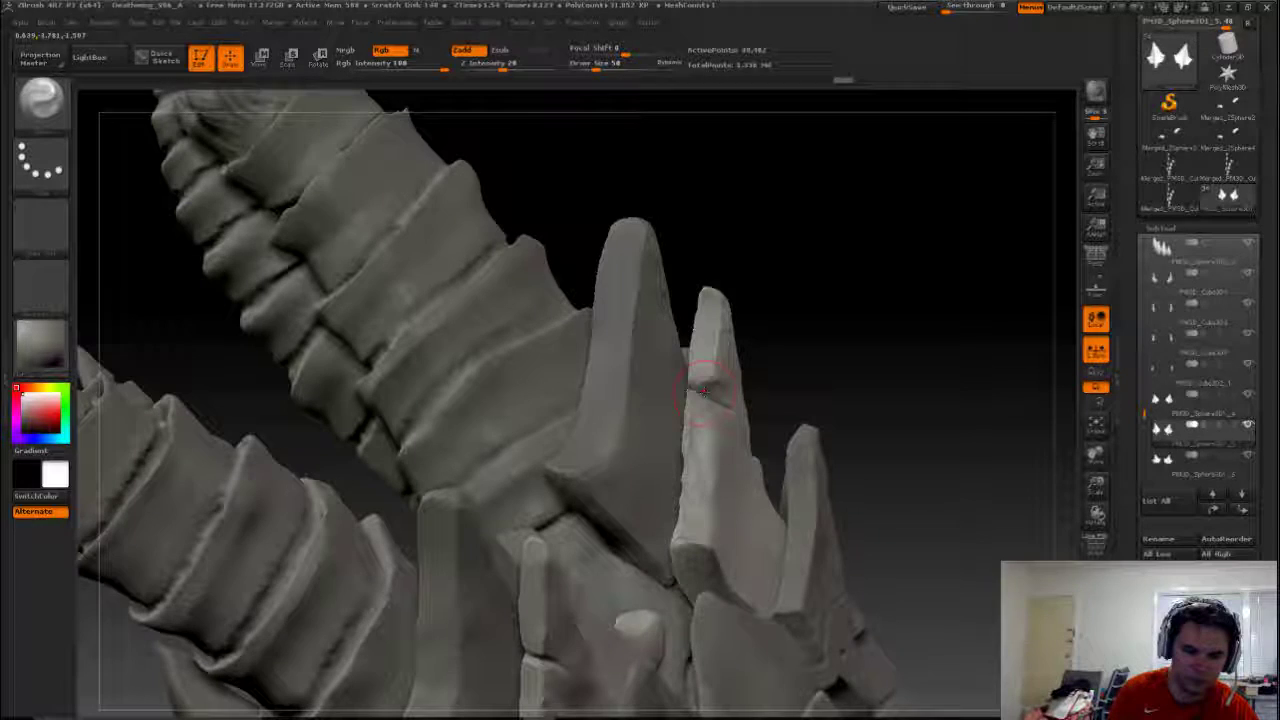
pyautogui.moveTo(688, 400); pyautogui.dragTo(722, 427, button='right')
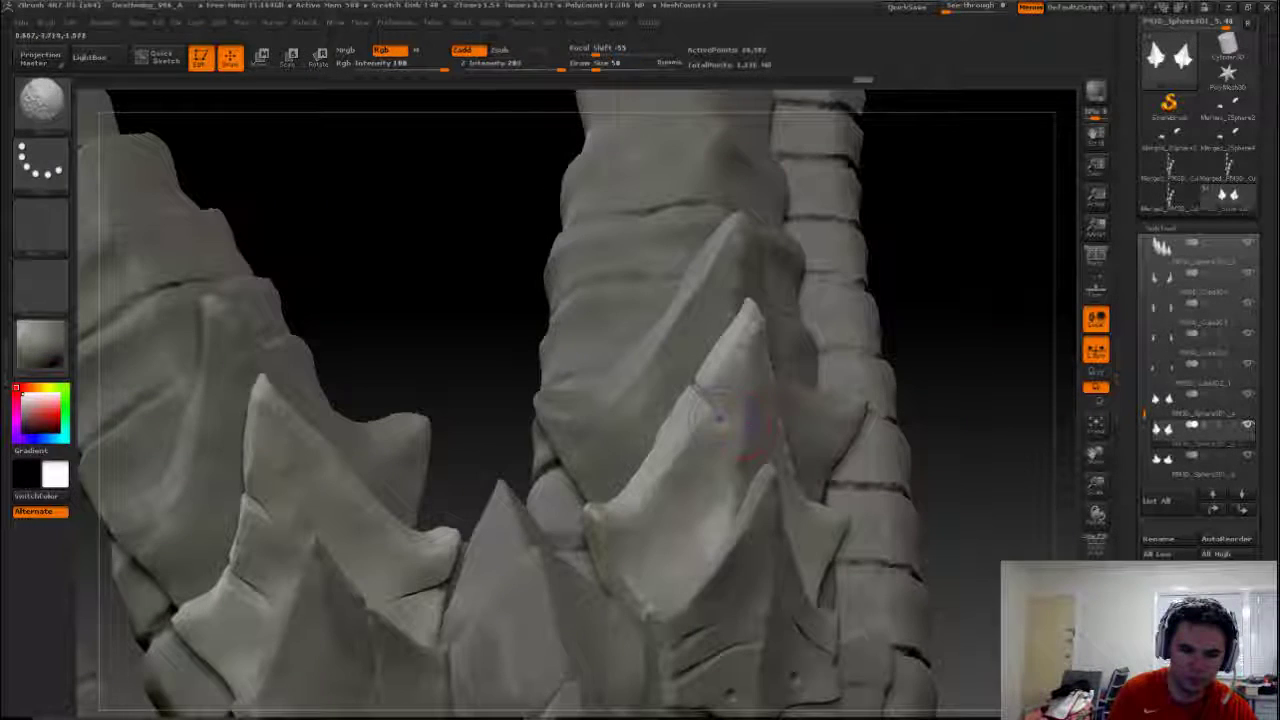
pyautogui.press('b')
pyautogui.press('h')
pyautogui.press('p')
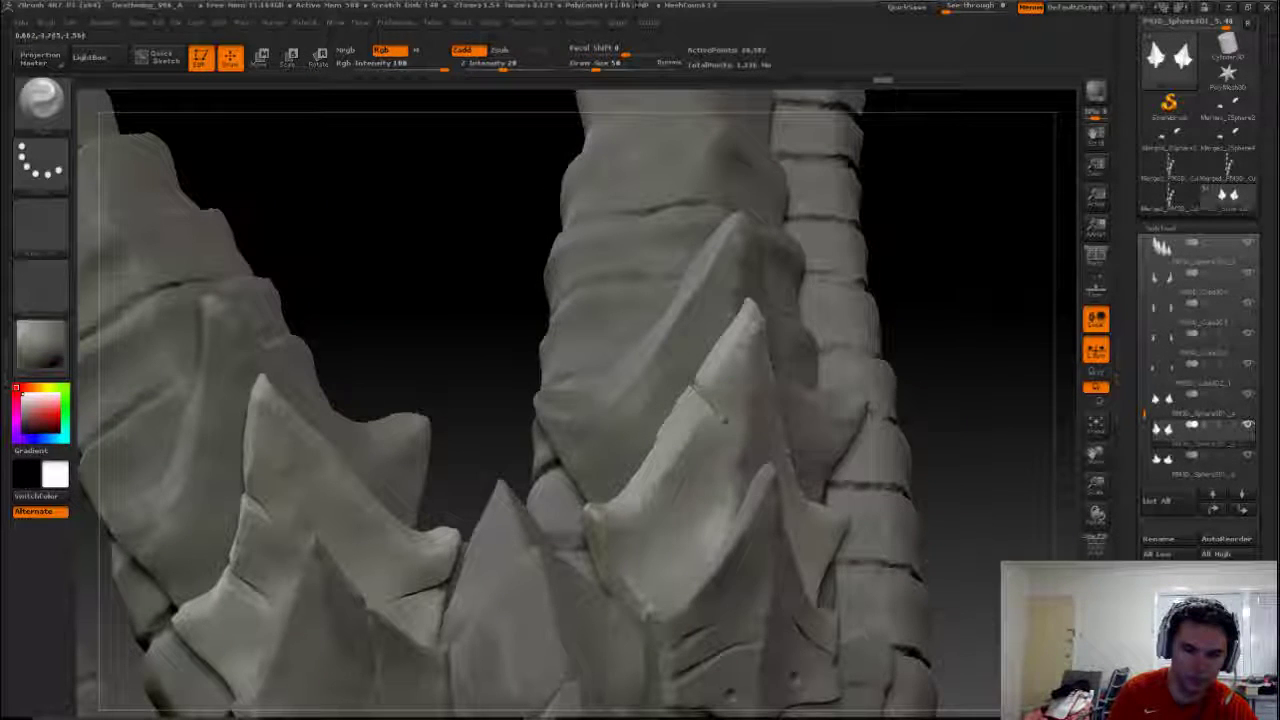
pyautogui.press('shift')
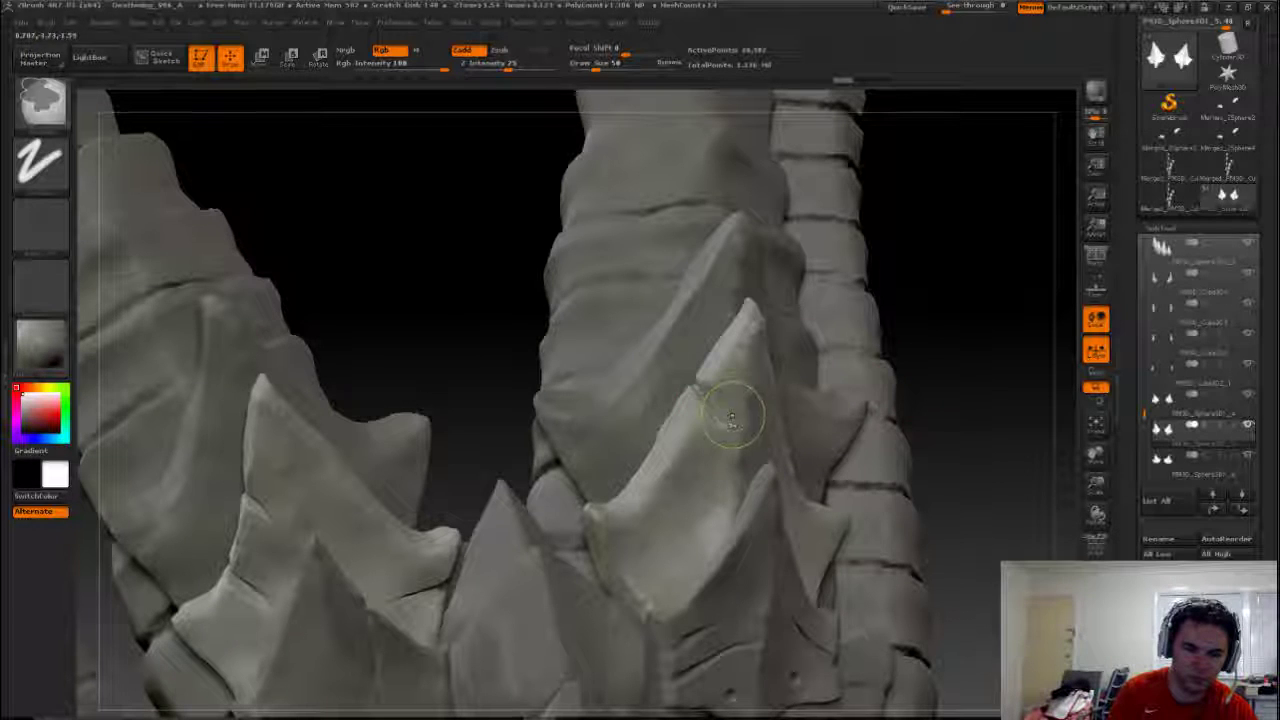
pyautogui.press('shift')
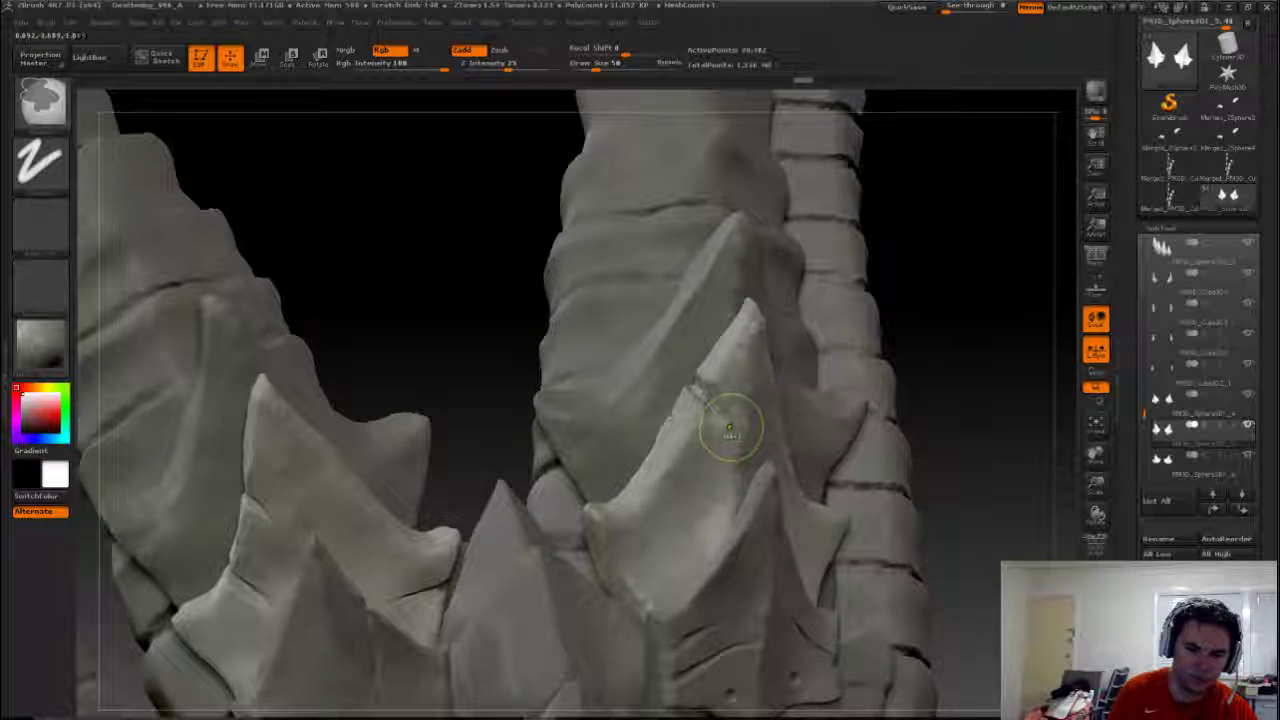
pyautogui.keyDown('shift'); pyautogui.moveTo(730, 428); pyautogui.dragTo(700, 395); pyautogui.keyUp('shift')
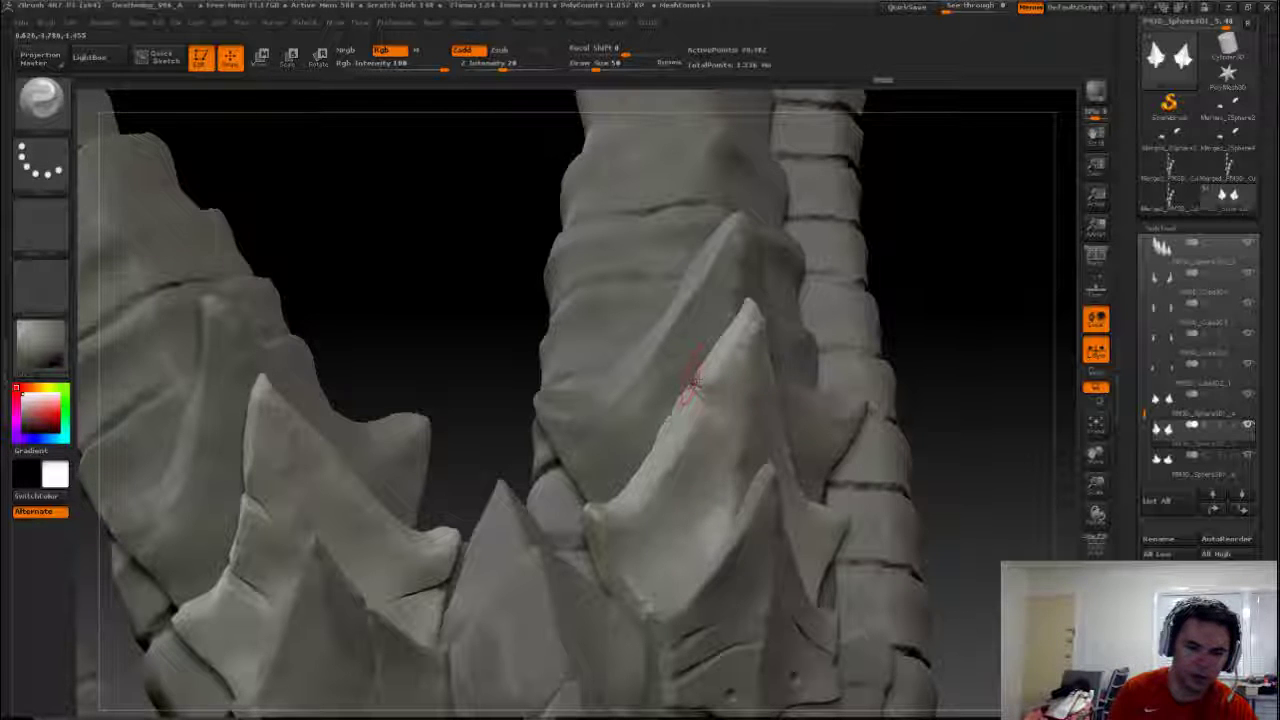
# Smooth the right plate's cut further, then make PM3D_Sphere3D1_6 the active subtool
pyautogui.moveTo(983, 374); pyautogui.dragTo(1030, 390)
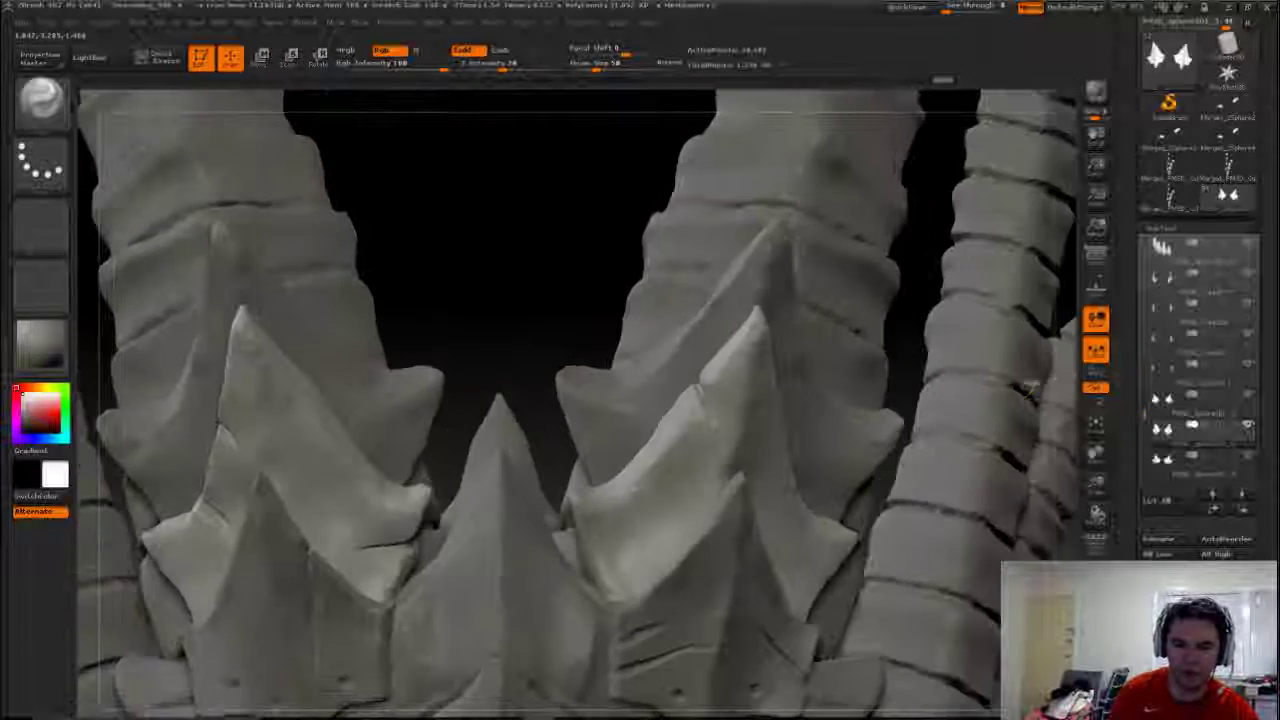
pyautogui.keyDown('shift'); pyautogui.moveTo(650, 430); pyautogui.dragTo(700, 405); pyautogui.keyUp('shift')
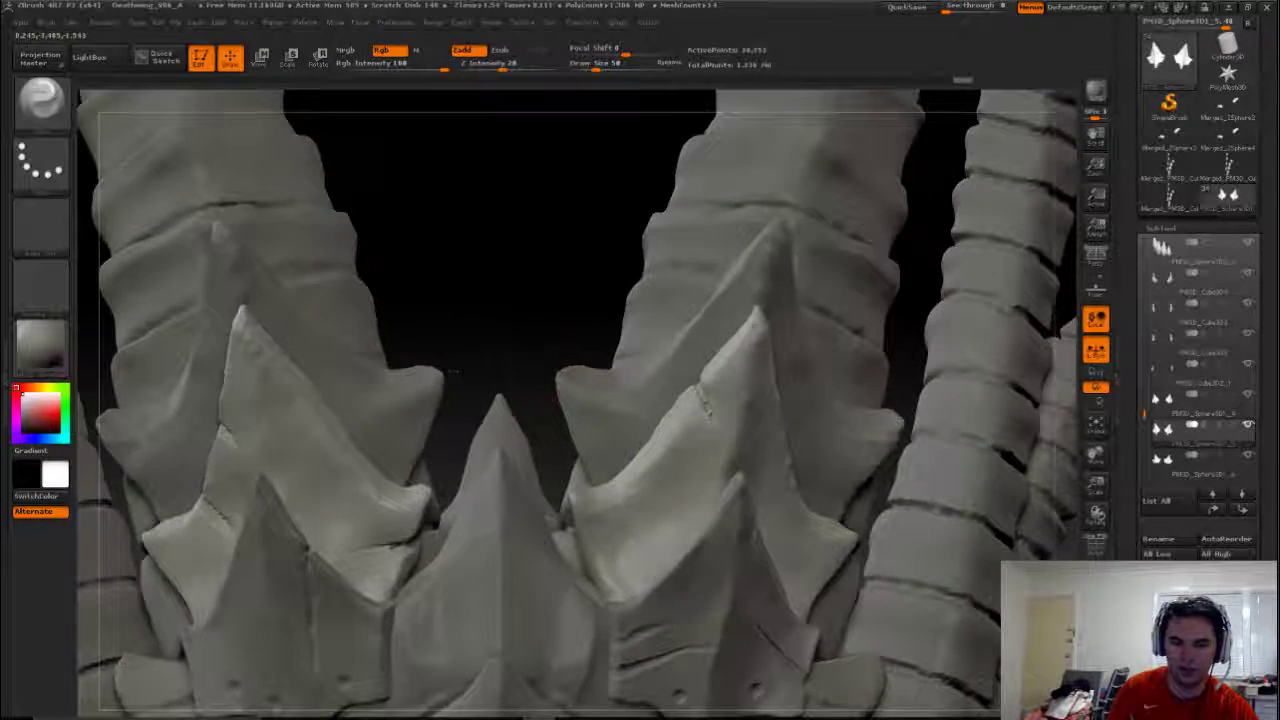
pyautogui.moveTo(453, 371); pyautogui.dragTo(629, 217)
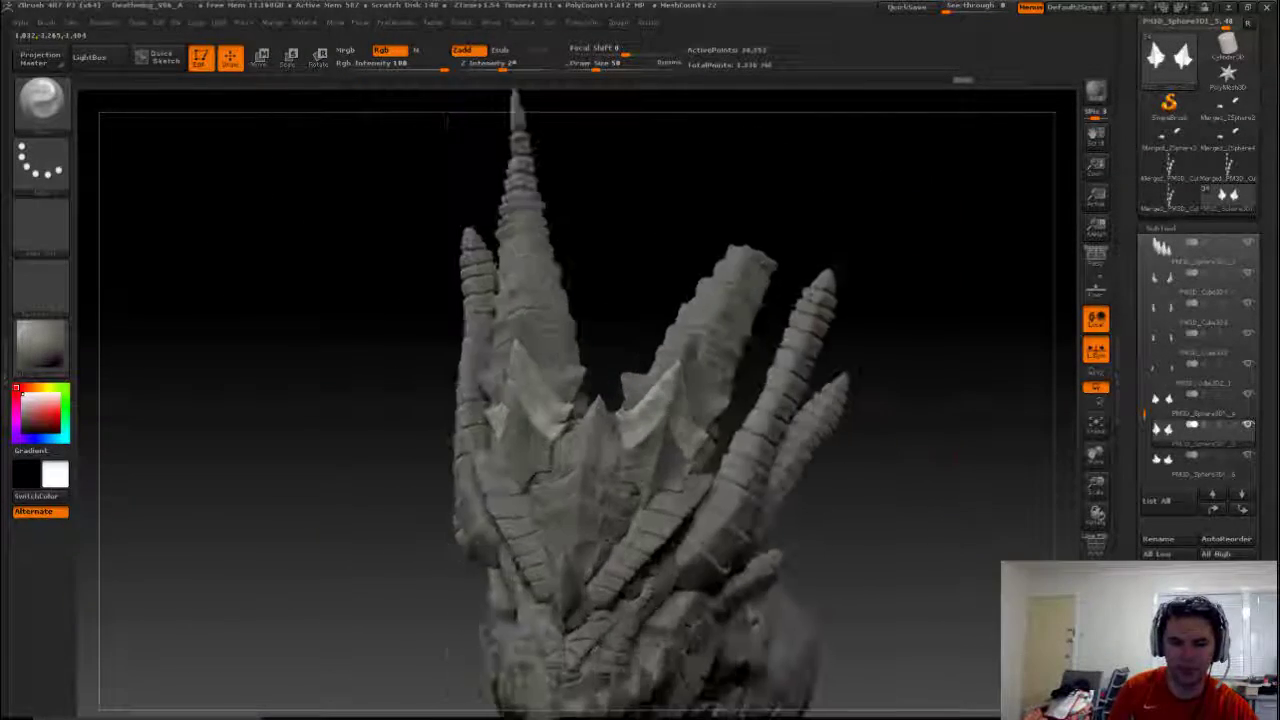
pyautogui.moveTo(908, 449); pyautogui.dragTo(578, 396)
pyautogui.keyDown('alt'); pyautogui.click(578, 396); pyautogui.keyUp('alt')
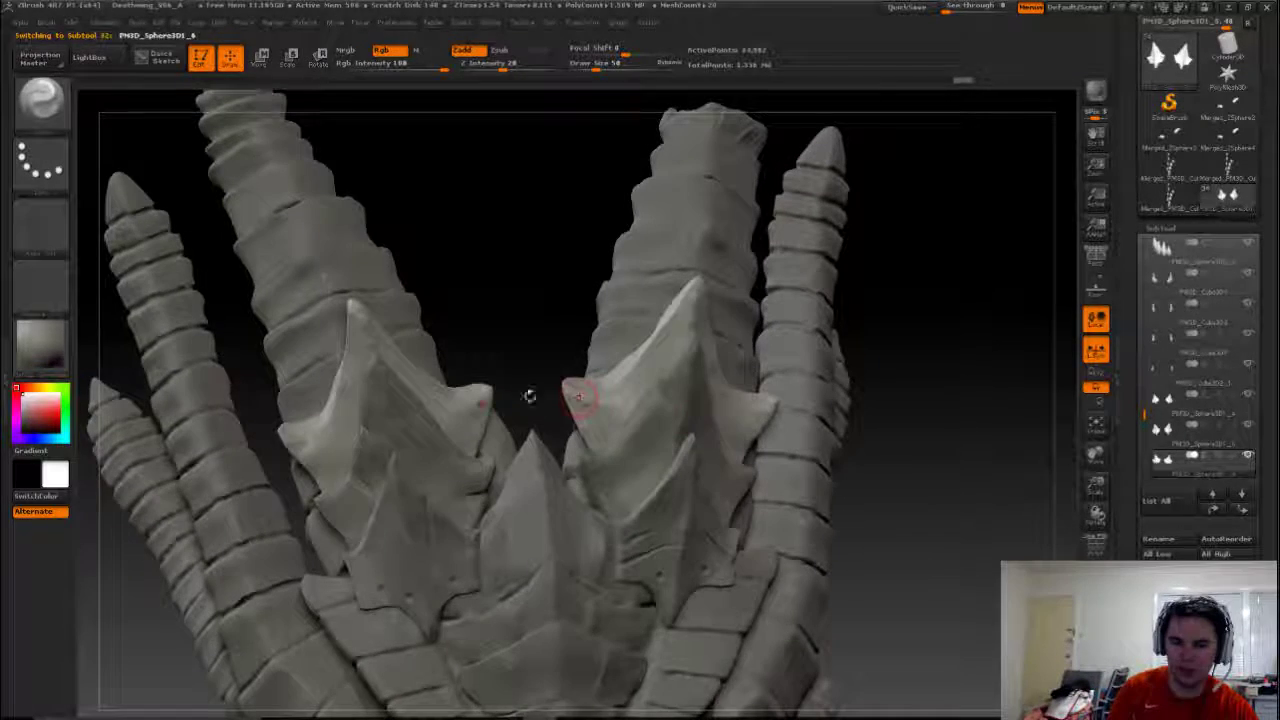
pyautogui.moveTo(549, 314)
pyautogui.mouseDown()
pyautogui.moveTo(619, 412)
pyautogui.moveTo(587, 393)
pyautogui.mouseUp()
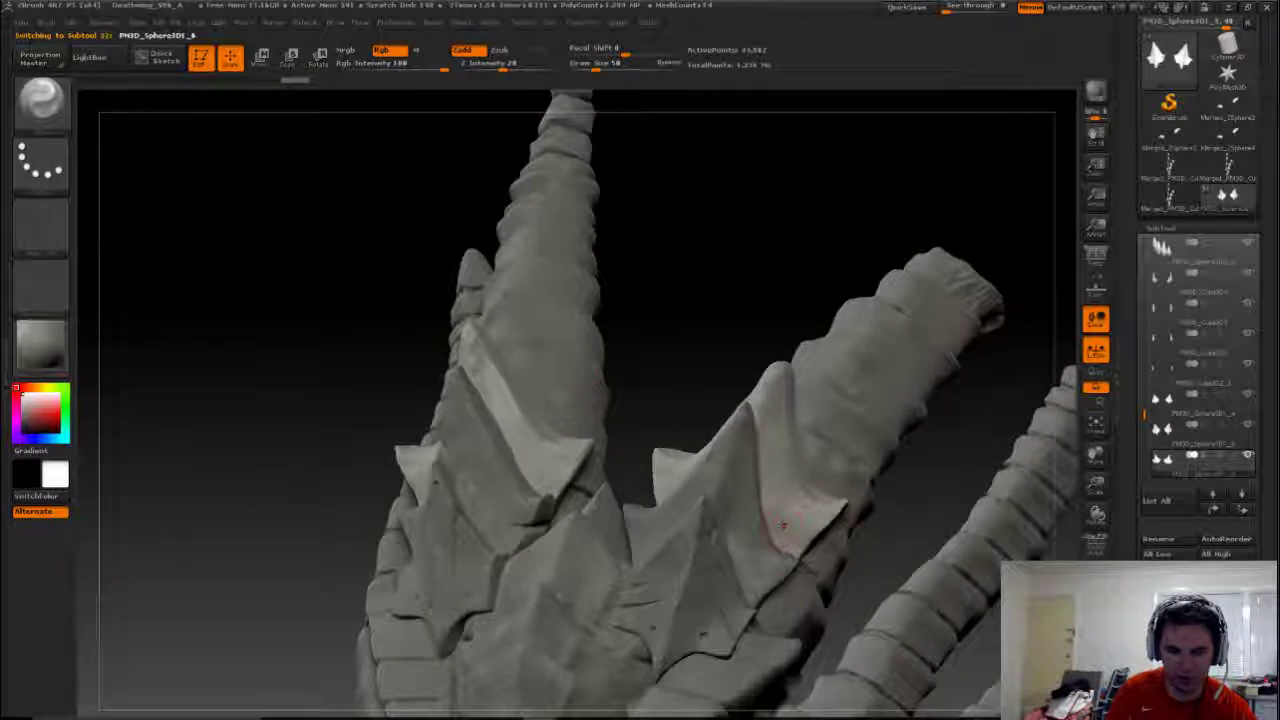
# Switch to a freehand carving brush and frame the crown plates from the front
pyautogui.press('b')
pyautogui.press('s')
pyautogui.press('t')
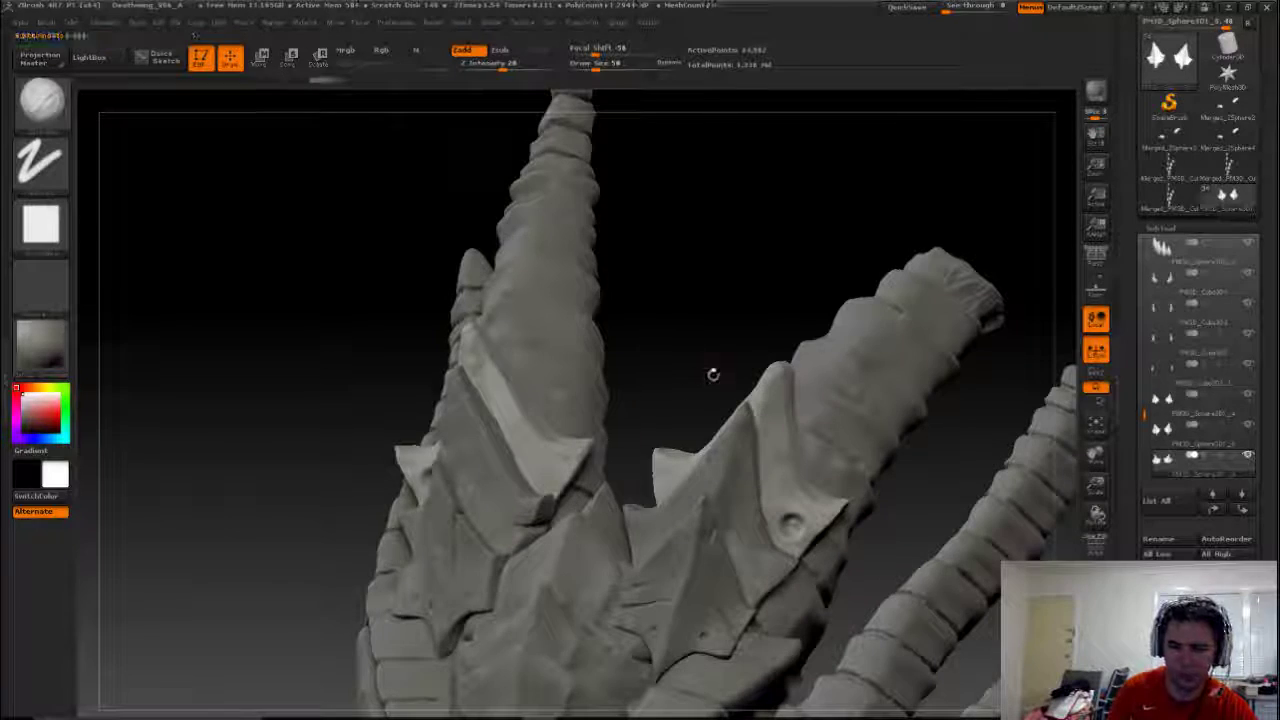
pyautogui.moveTo(711, 369)
pyautogui.mouseDown()
pyautogui.moveTo(680, 337)
pyautogui.moveTo(884, 491)
pyautogui.mouseUp()
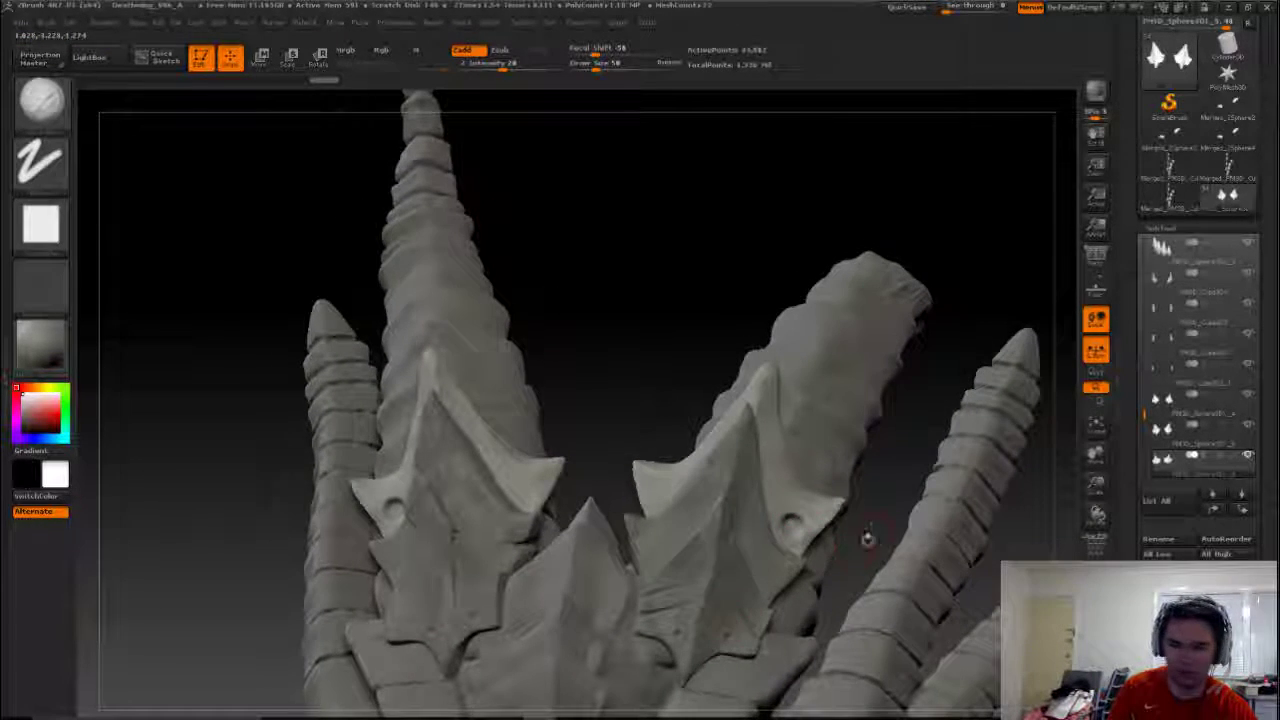
pyautogui.moveTo(863, 534)
pyautogui.mouseDown()
pyautogui.moveTo(487, 390)
pyautogui.moveTo(390, 520)
pyautogui.mouseUp()
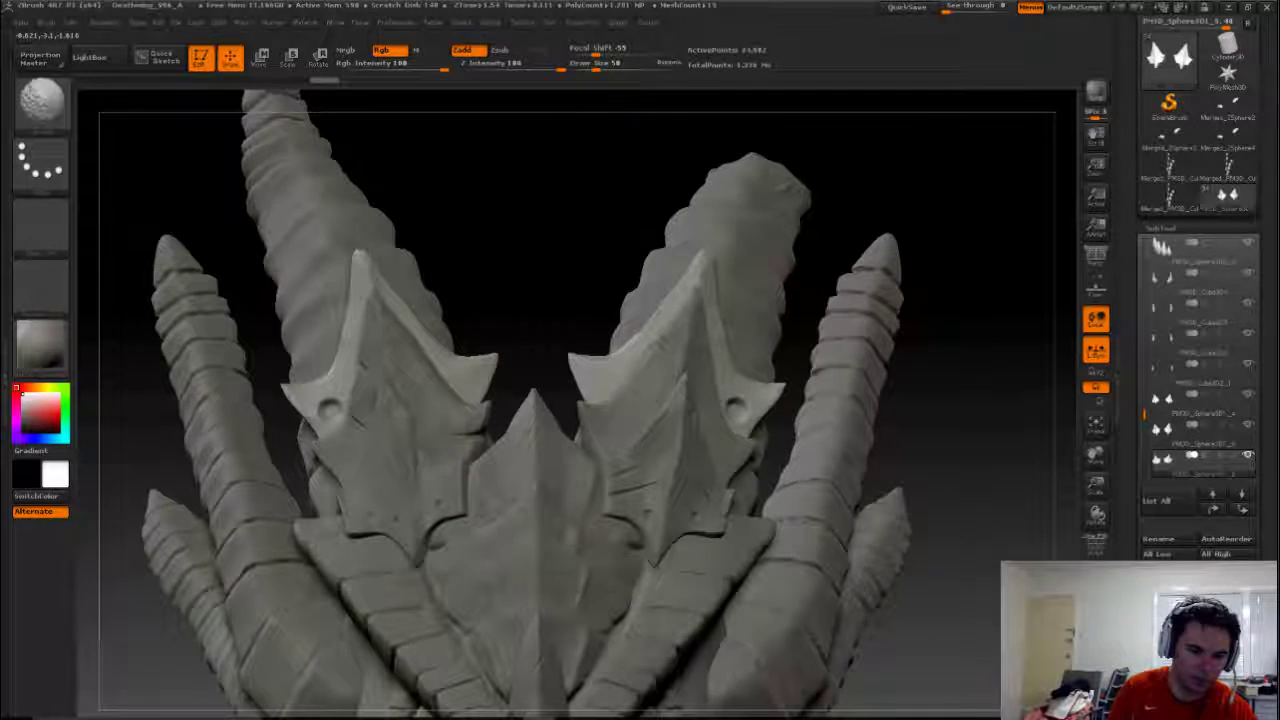
pyautogui.press('b')
pyautogui.press('c')
pyautogui.press('b')
pyautogui.moveTo(808, 492); pyautogui.dragTo(650, 430)
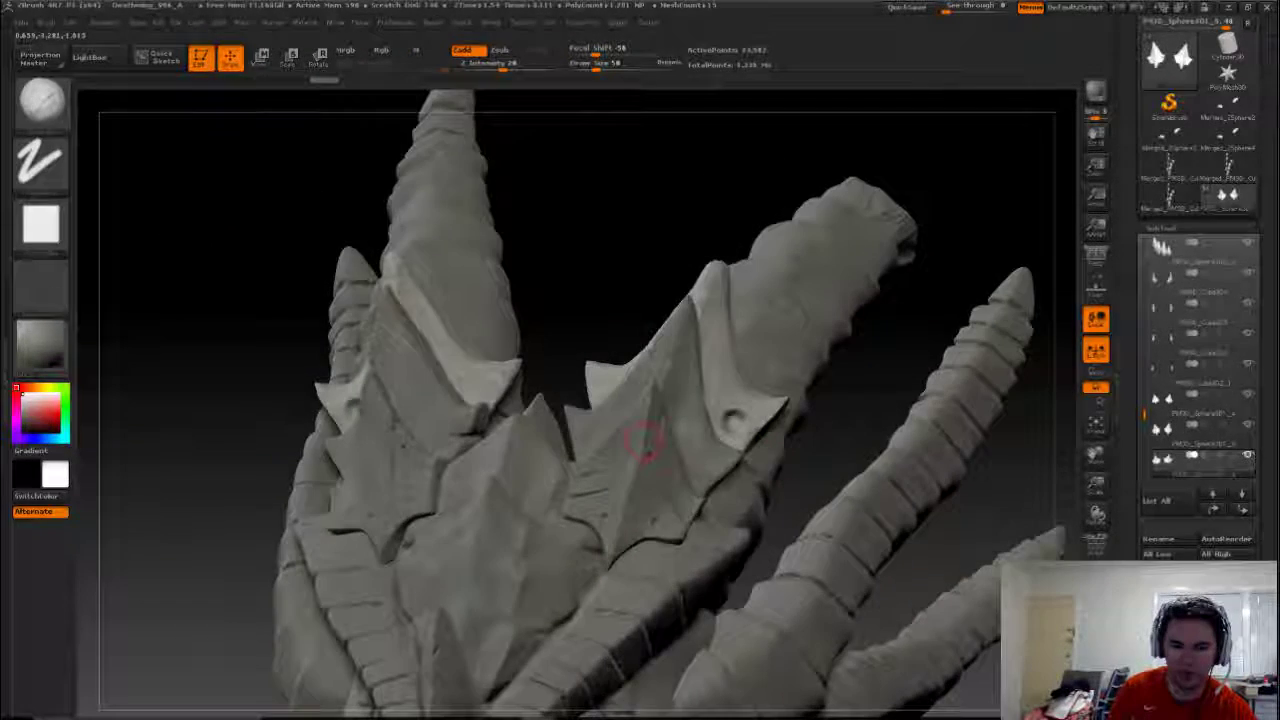
pyautogui.moveTo(840, 465); pyautogui.dragTo(655, 572)
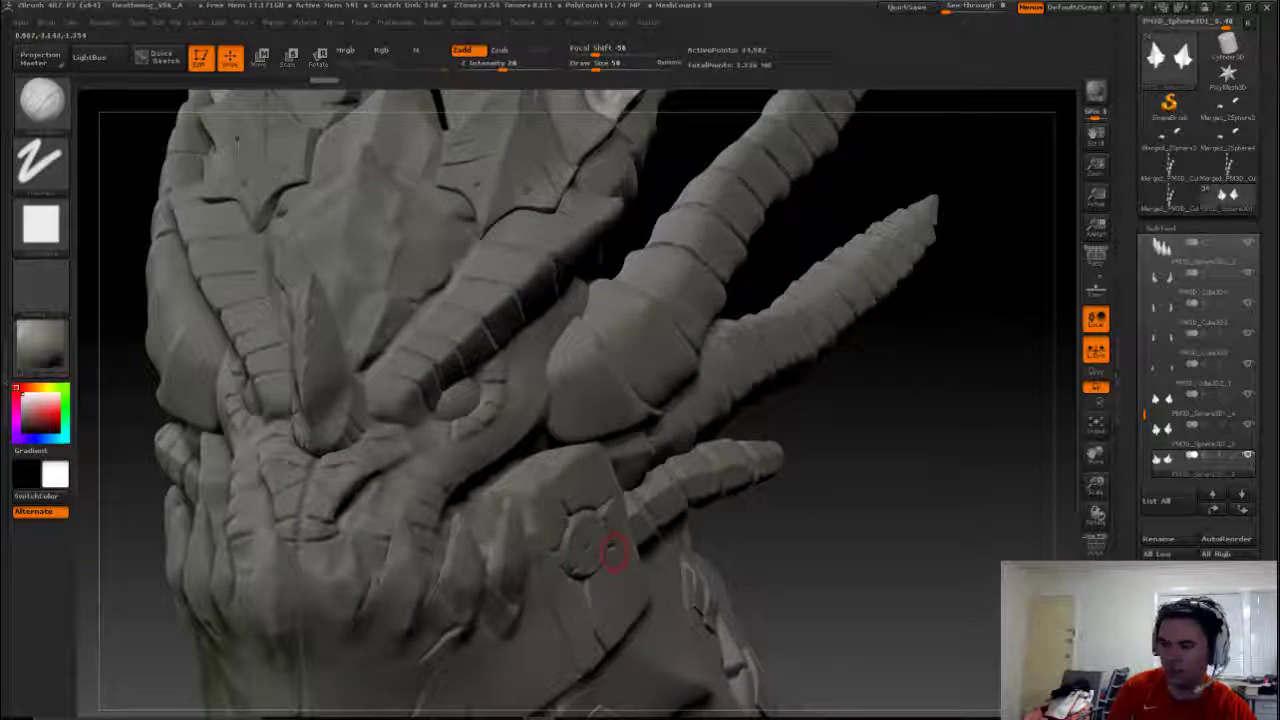
pyautogui.moveTo(598, 708); pyautogui.dragTo(420, 700)
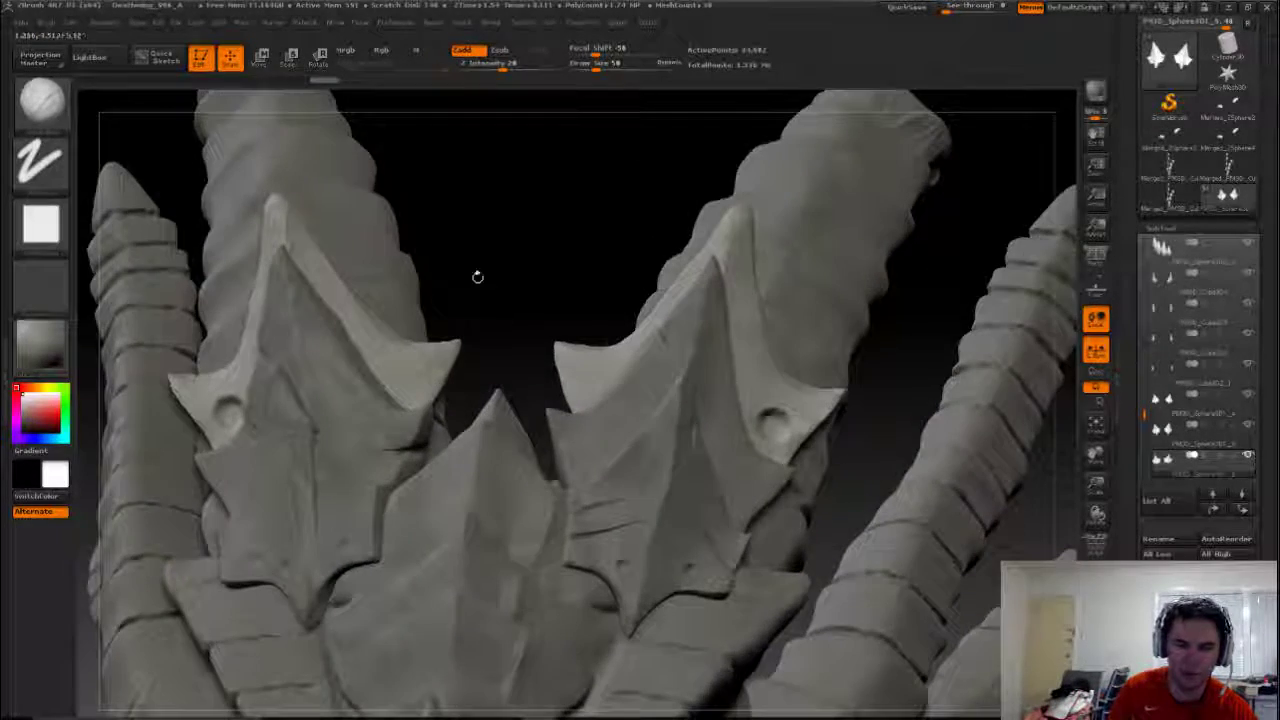
pyautogui.moveTo(477, 277); pyautogui.dragTo(497, 346)
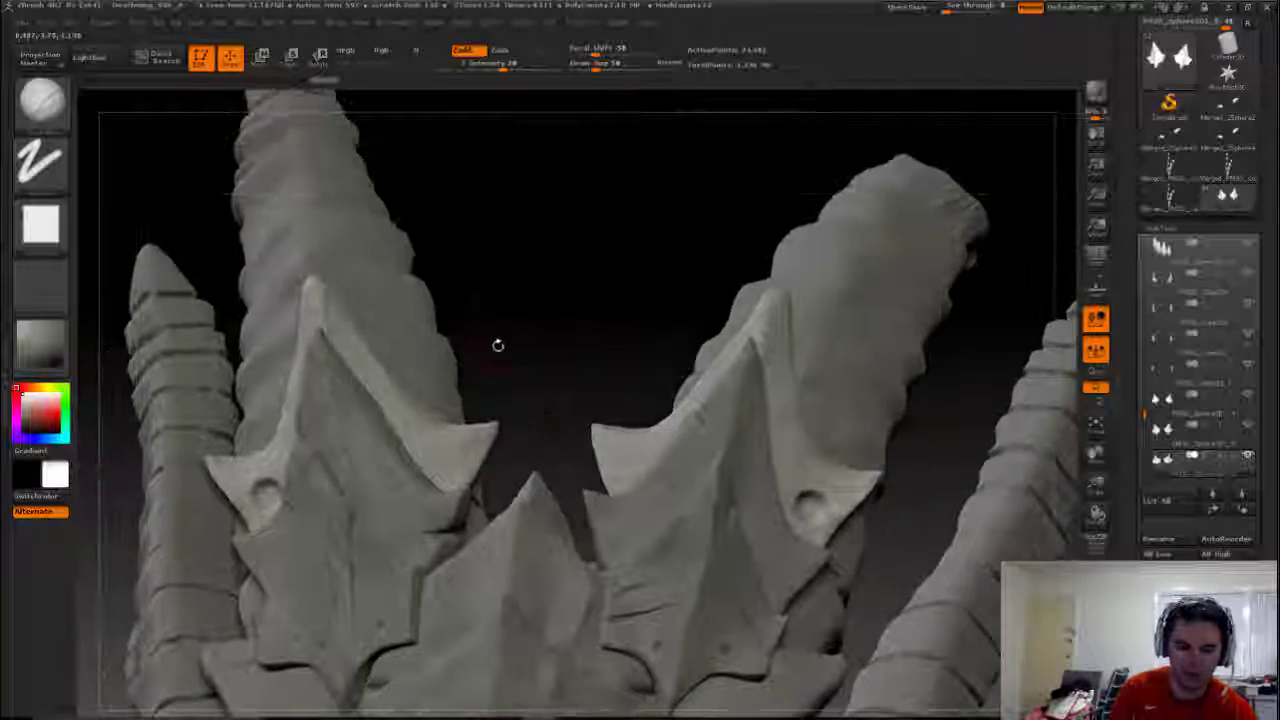
pyautogui.moveTo(496, 400)
pyautogui.mouseDown()
pyautogui.moveTo(525, 317)
pyautogui.moveTo(430, 330)
pyautogui.mouseUp()
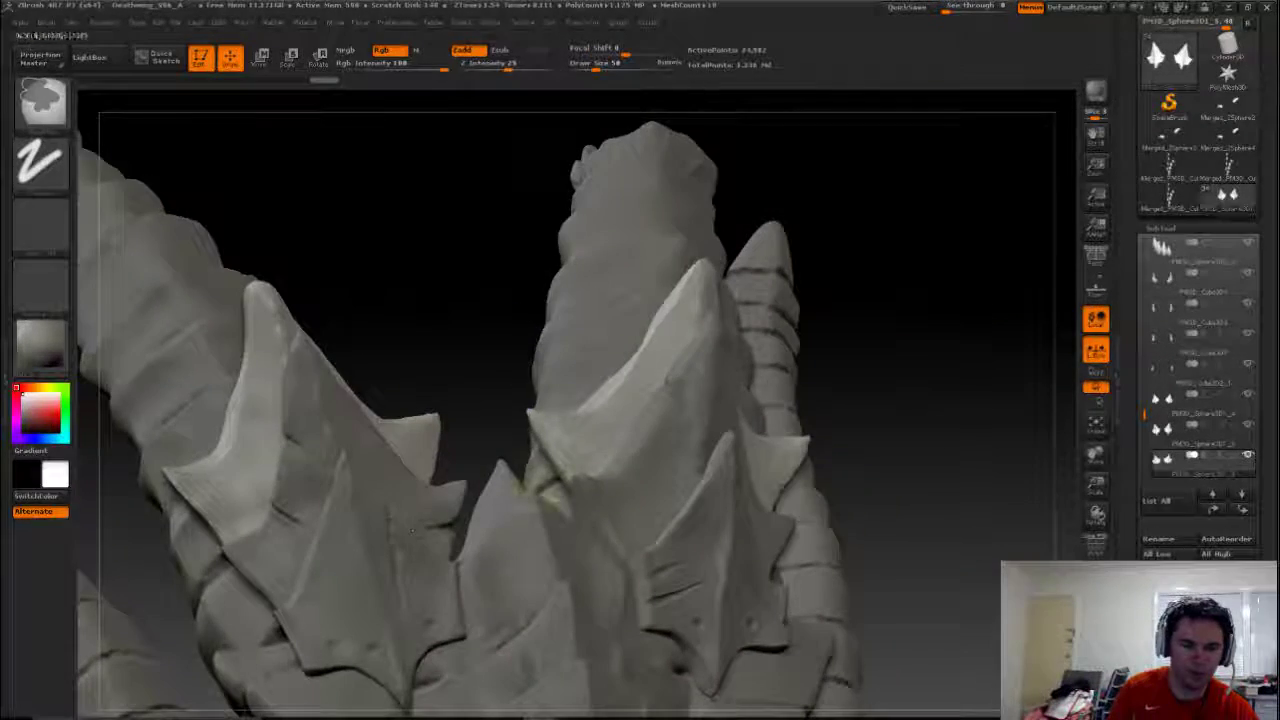
pyautogui.moveTo(785, 470); pyautogui.dragTo(826, 445)
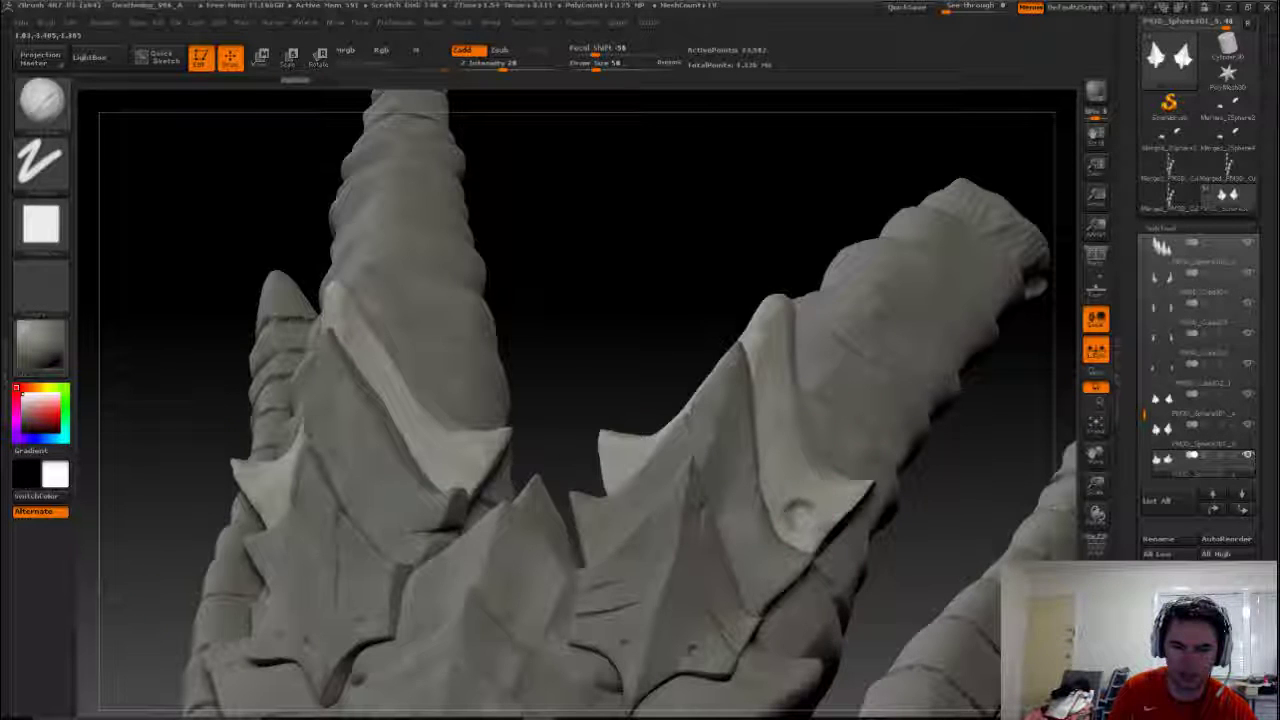
# Carve a small crack into the right crown plate at Draw Size 24, then shrink the brush to 17
pyautogui.press('s')
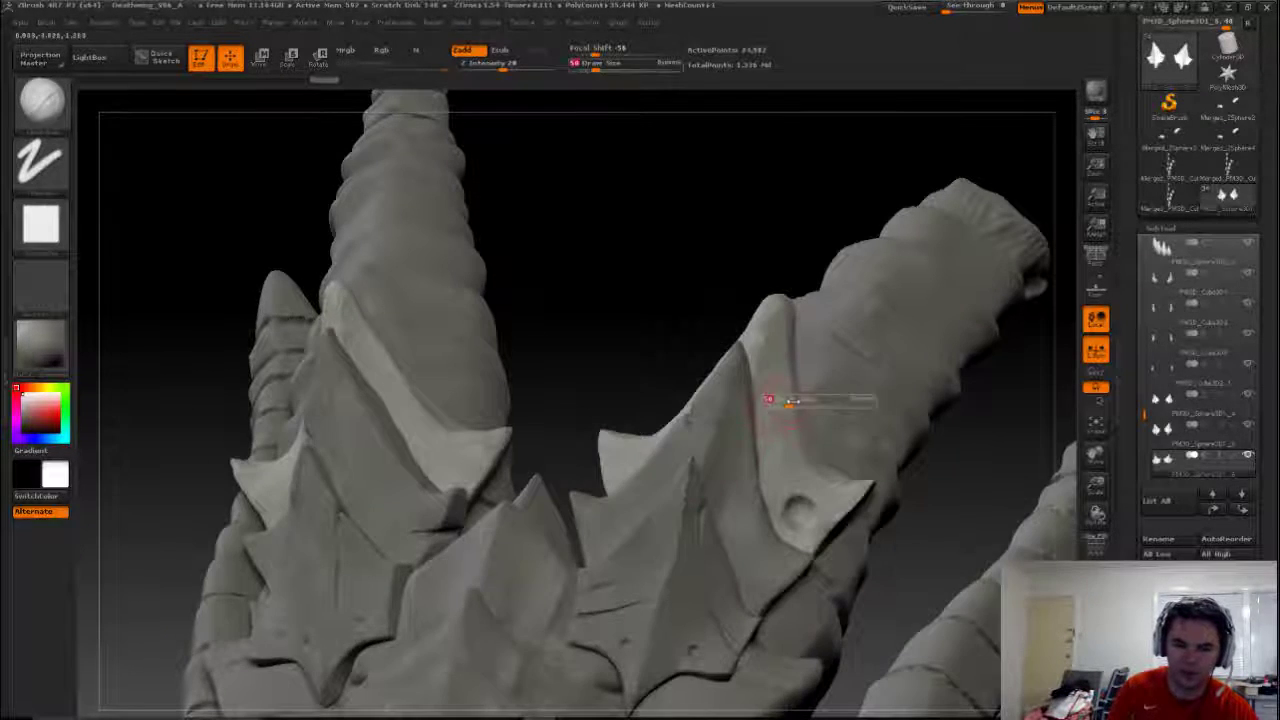
pyautogui.moveTo(800, 400); pyautogui.dragTo(780, 402)
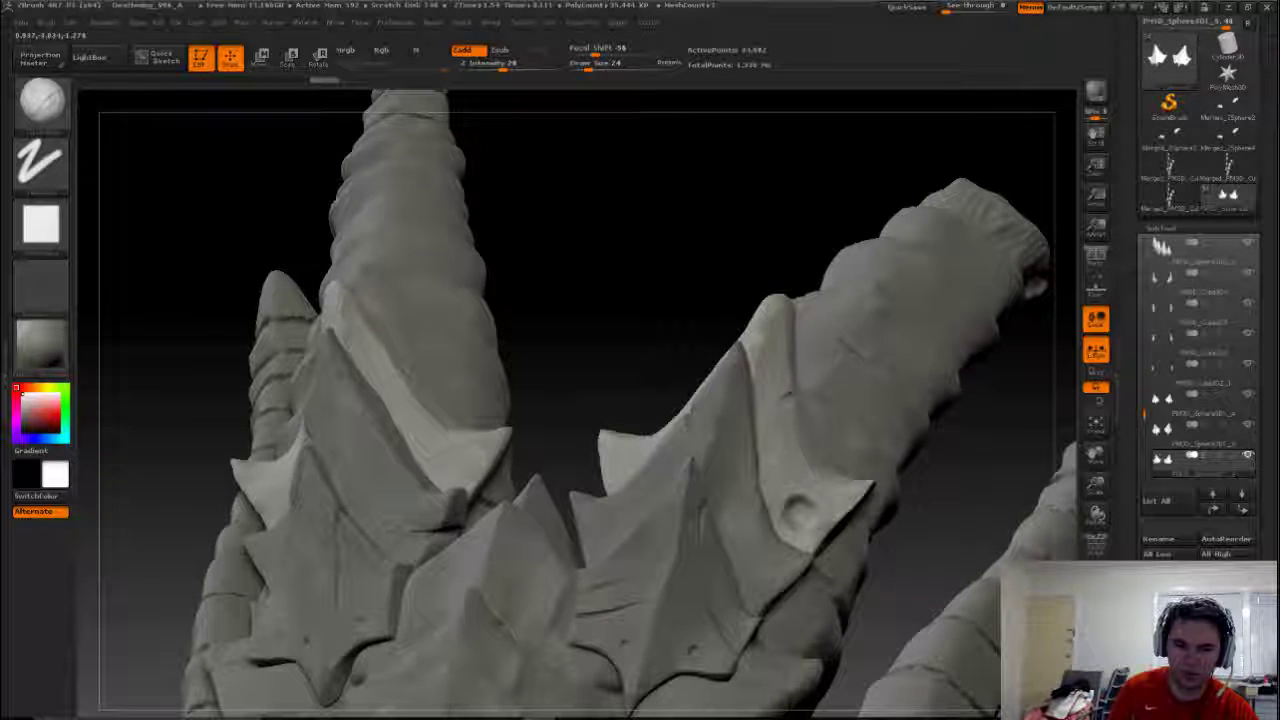
pyautogui.moveTo(785, 395); pyautogui.dragTo(790, 360)
pyautogui.press('s')
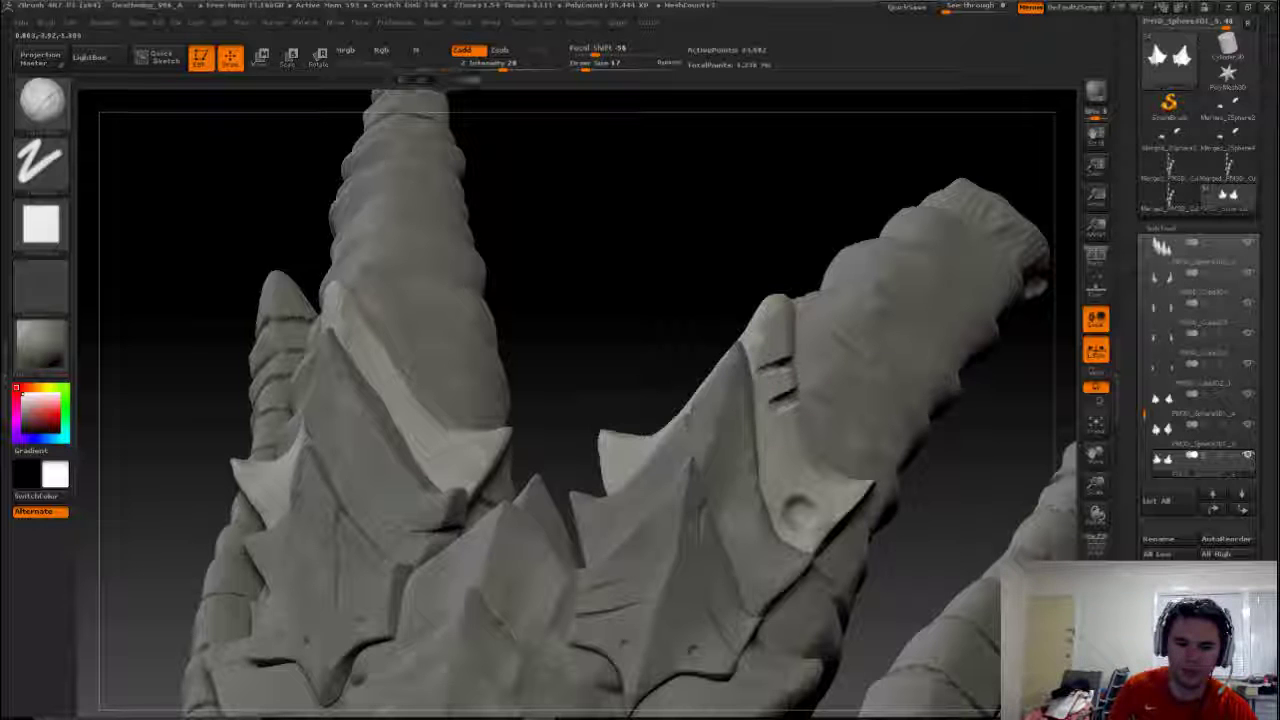
pyautogui.moveTo(600, 250)
pyautogui.mouseDown()
pyautogui.moveTo(620, 240)
pyautogui.moveTo(676, 485)
pyautogui.moveTo(779, 370)
pyautogui.mouseUp()
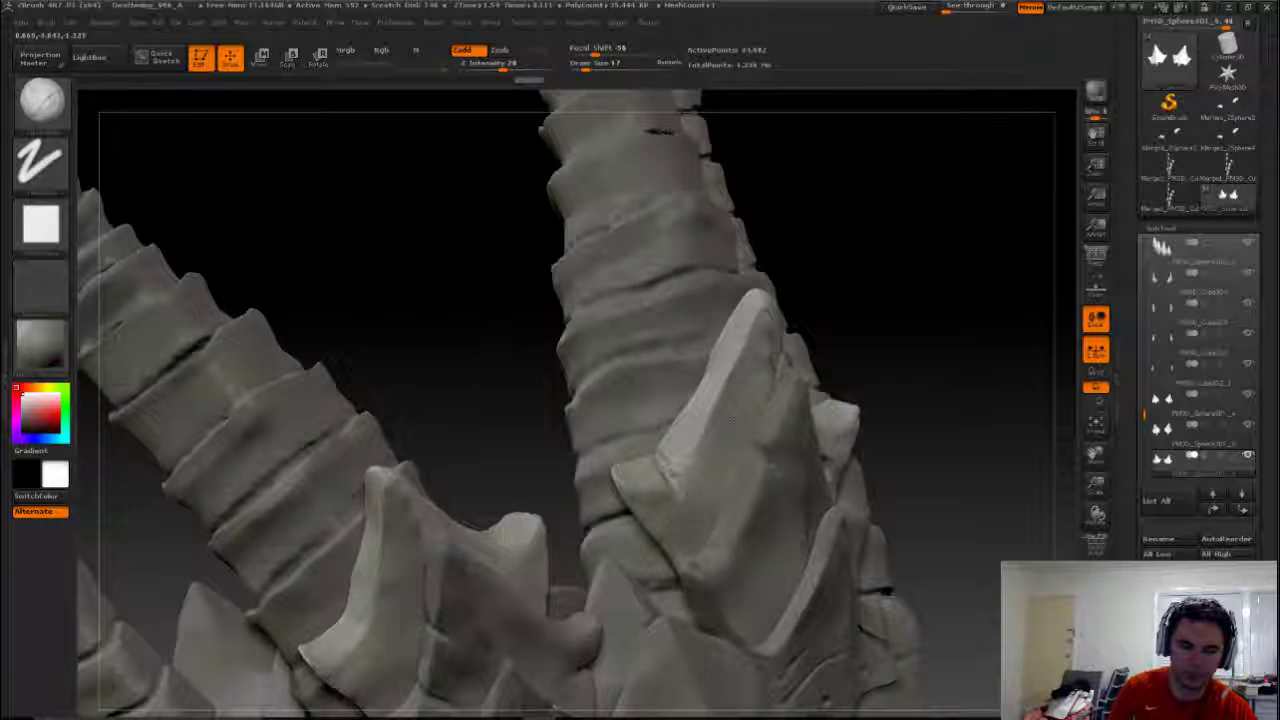
pyautogui.moveTo(494, 417)
pyautogui.mouseDown()
pyautogui.moveTo(630, 307)
pyautogui.moveTo(642, 355)
pyautogui.mouseUp()
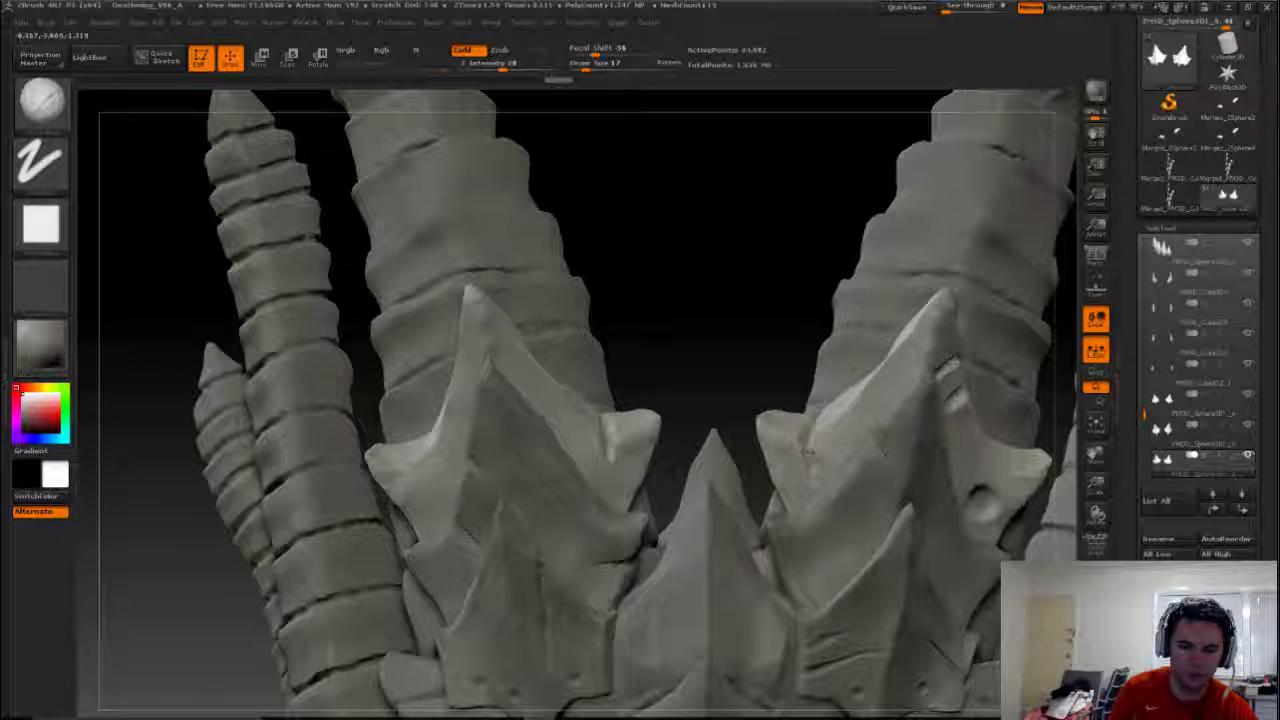
pyautogui.moveTo(686, 449); pyautogui.dragTo(610, 448)
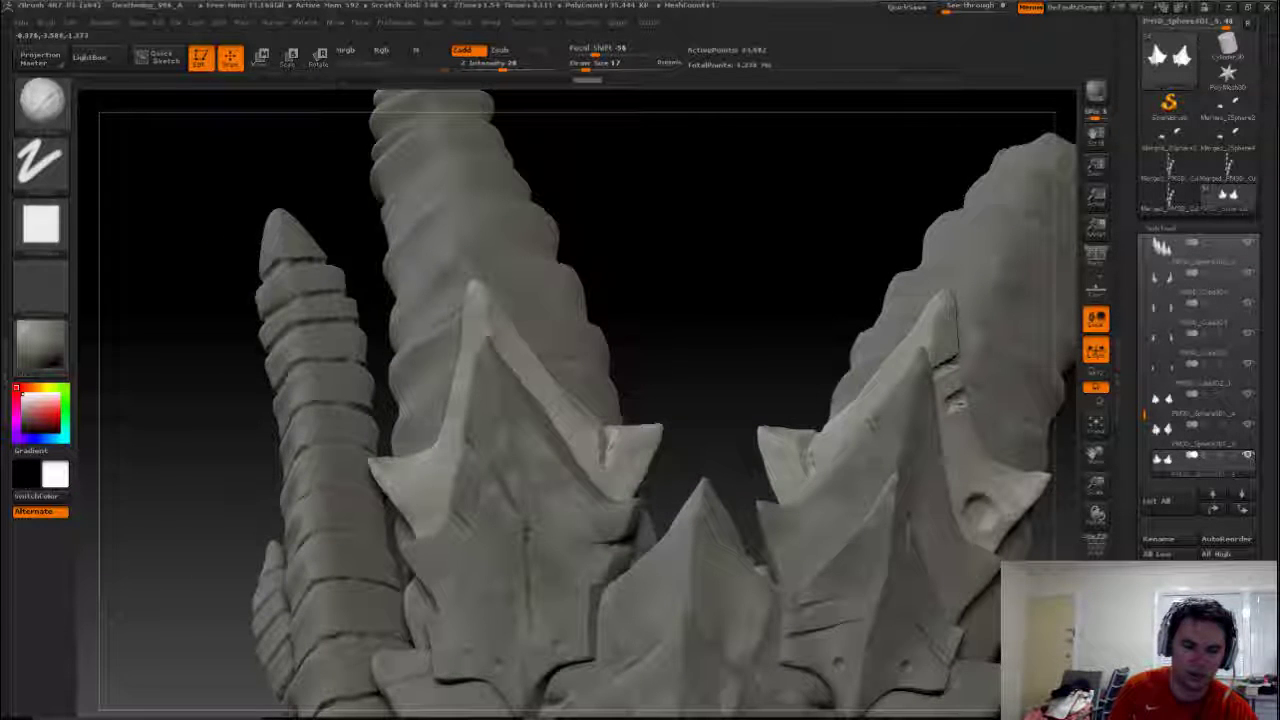
pyautogui.moveTo(618, 307); pyautogui.dragTo(560, 320)
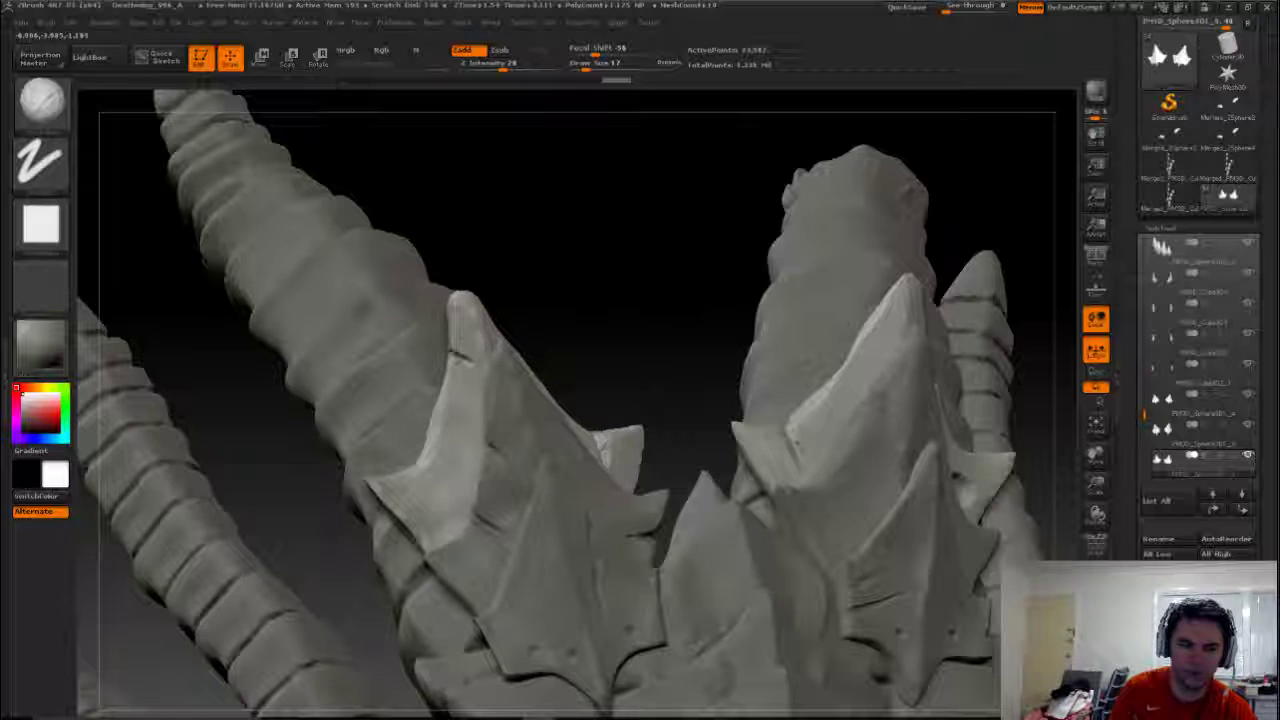
pyautogui.moveTo(457, 354); pyautogui.dragTo(571, 320)
# Pick a different carving brush and enlarge it to size 56
pyautogui.press('b')
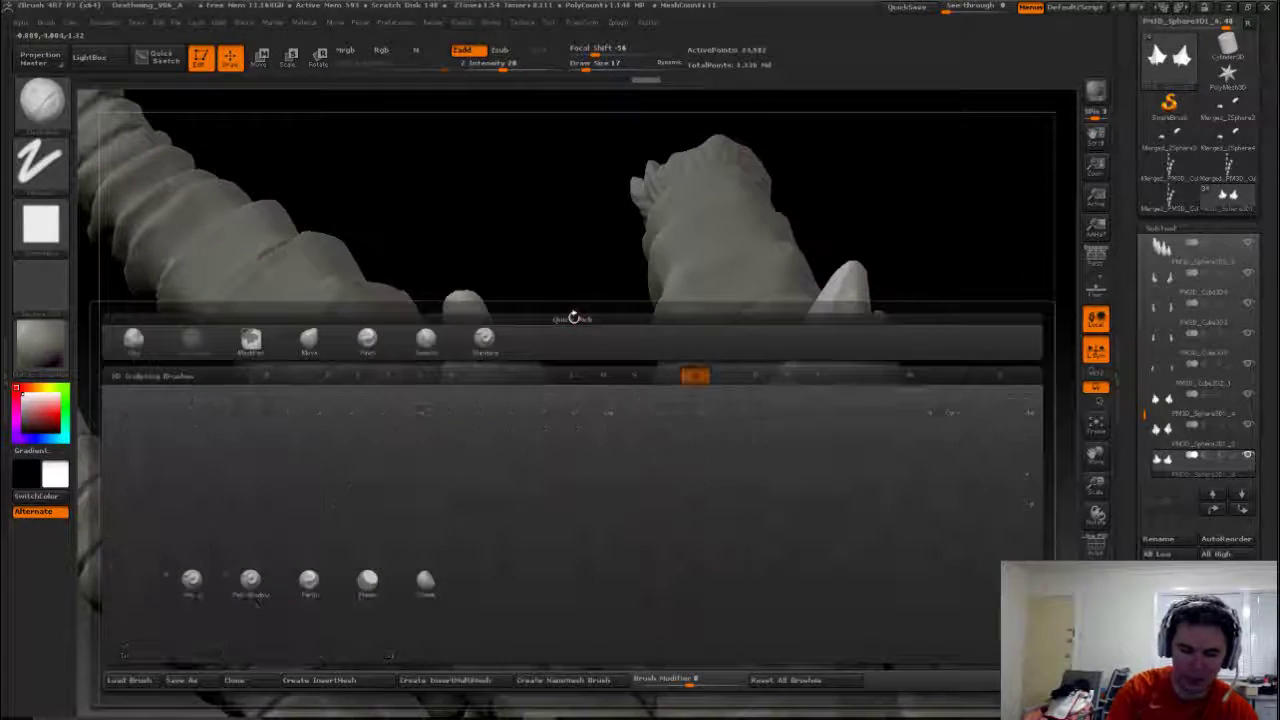
pyautogui.click(313, 583)
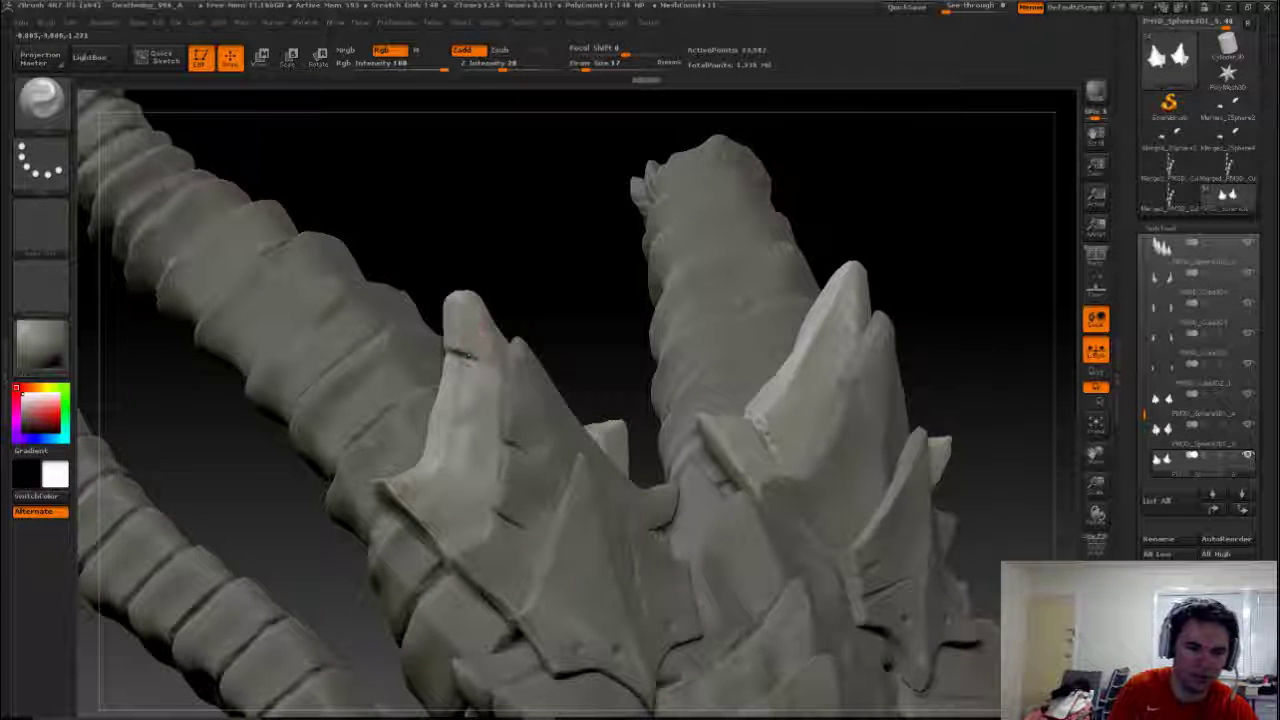
pyautogui.press('s')
pyautogui.moveTo(520, 358)
pyautogui.mouseDown()
pyautogui.moveTo(545, 358)
pyautogui.moveTo(500, 340)
pyautogui.mouseUp()
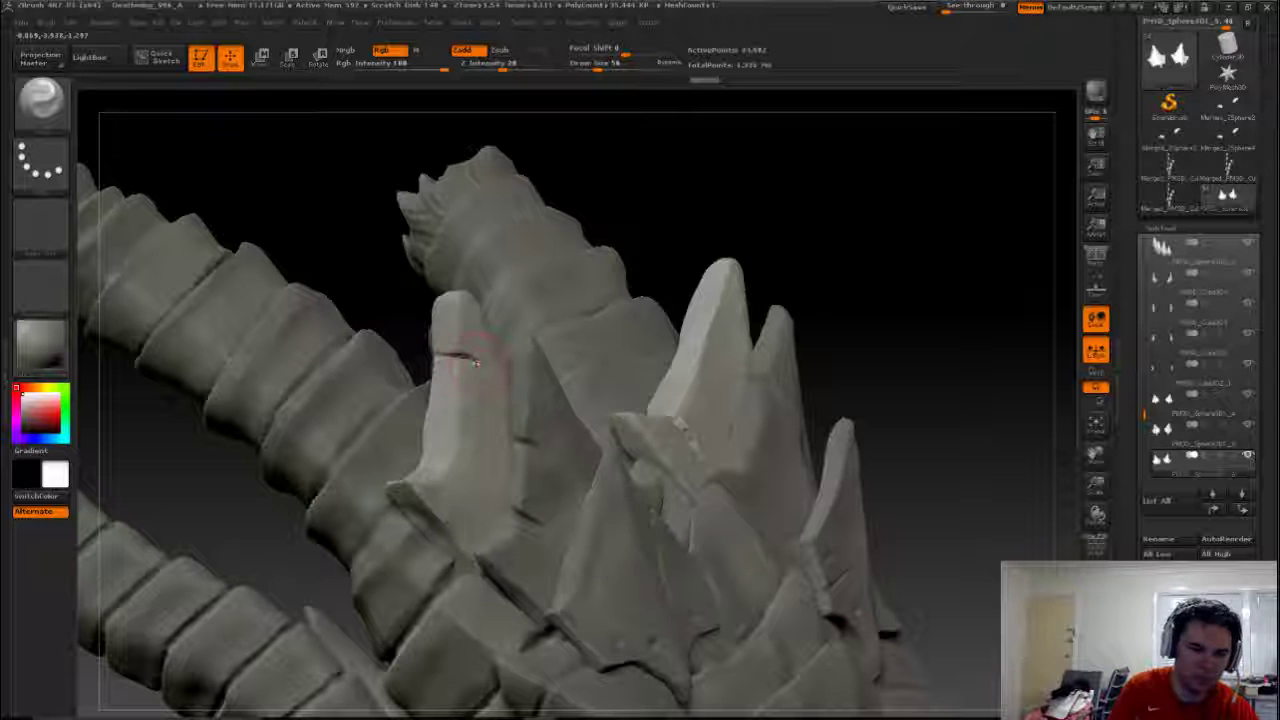
# Carve grooves into the spike beside the spiral horn, then reduce the brush to size 38
pyautogui.moveTo(475, 362)
pyautogui.mouseDown(button='right')
pyautogui.moveTo(583, 478)
pyautogui.moveTo(612, 452)
pyautogui.mouseUp(button='right')
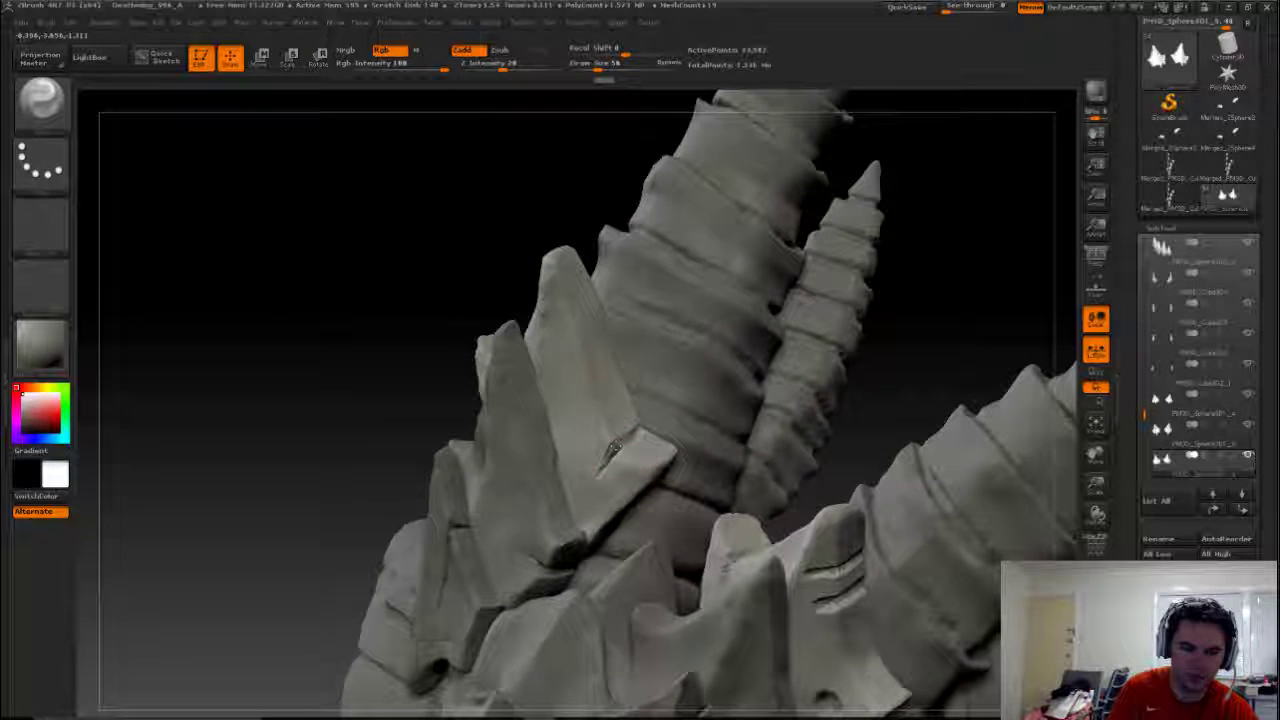
pyautogui.moveTo(860, 405); pyautogui.dragTo(665, 350, button='right')
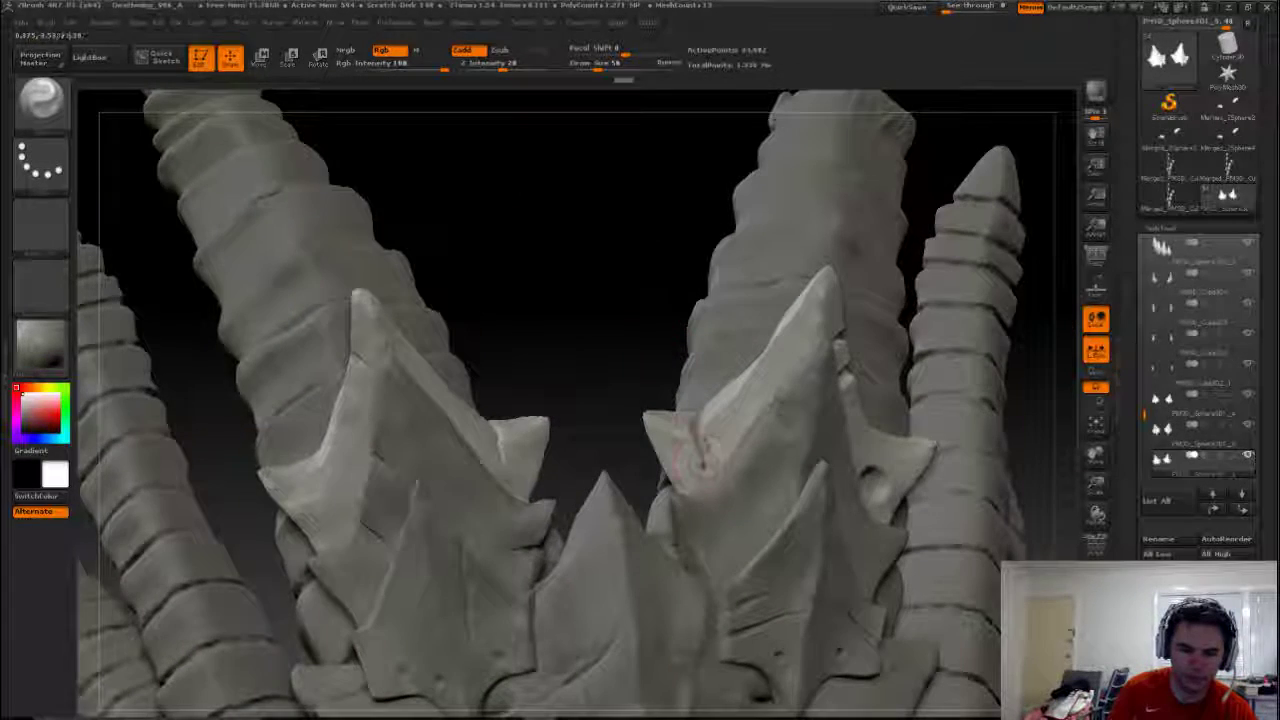
pyautogui.moveTo(700, 456); pyautogui.dragTo(678, 418, button='right')
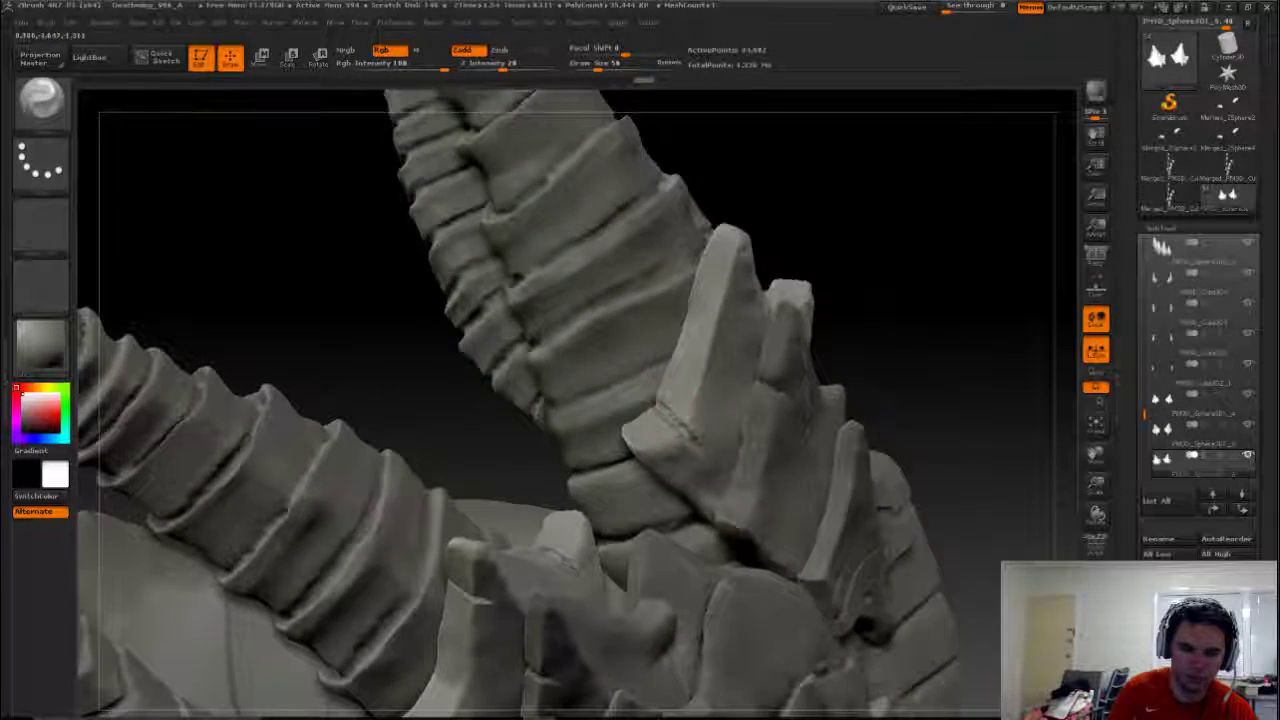
pyautogui.moveTo(880, 252); pyautogui.dragTo(780, 300, button='right')
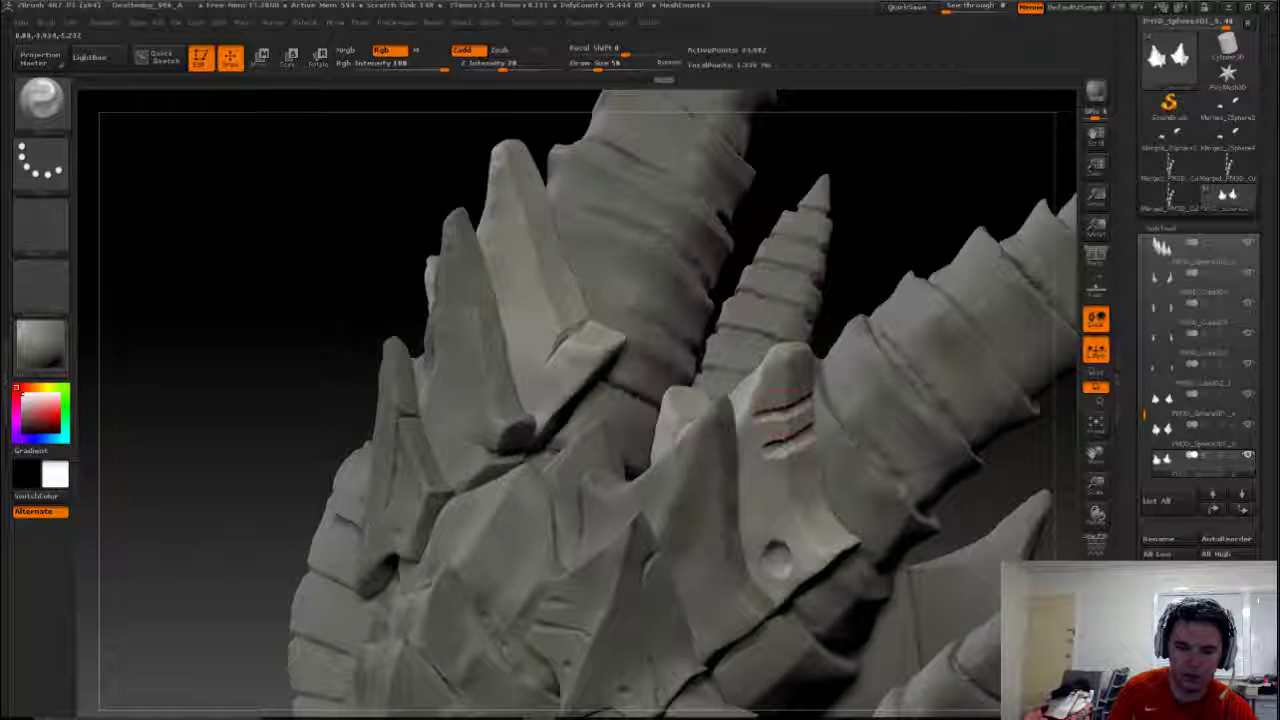
pyautogui.moveTo(776, 402)
pyautogui.mouseDown()
pyautogui.moveTo(812, 420)
pyautogui.moveTo(792, 440)
pyautogui.moveTo(792, 424)
pyautogui.moveTo(835, 412)
pyautogui.mouseUp()
pyautogui.press('[')
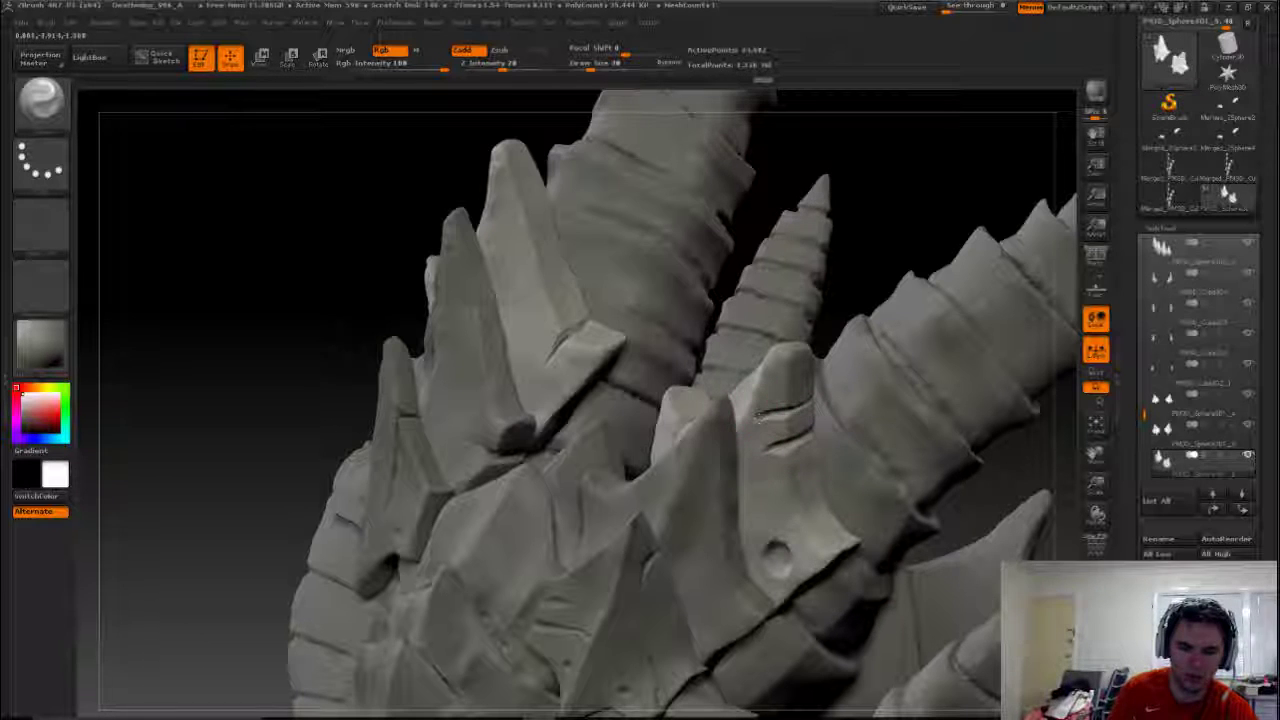
pyautogui.moveTo(898, 231); pyautogui.dragTo(900, 240)
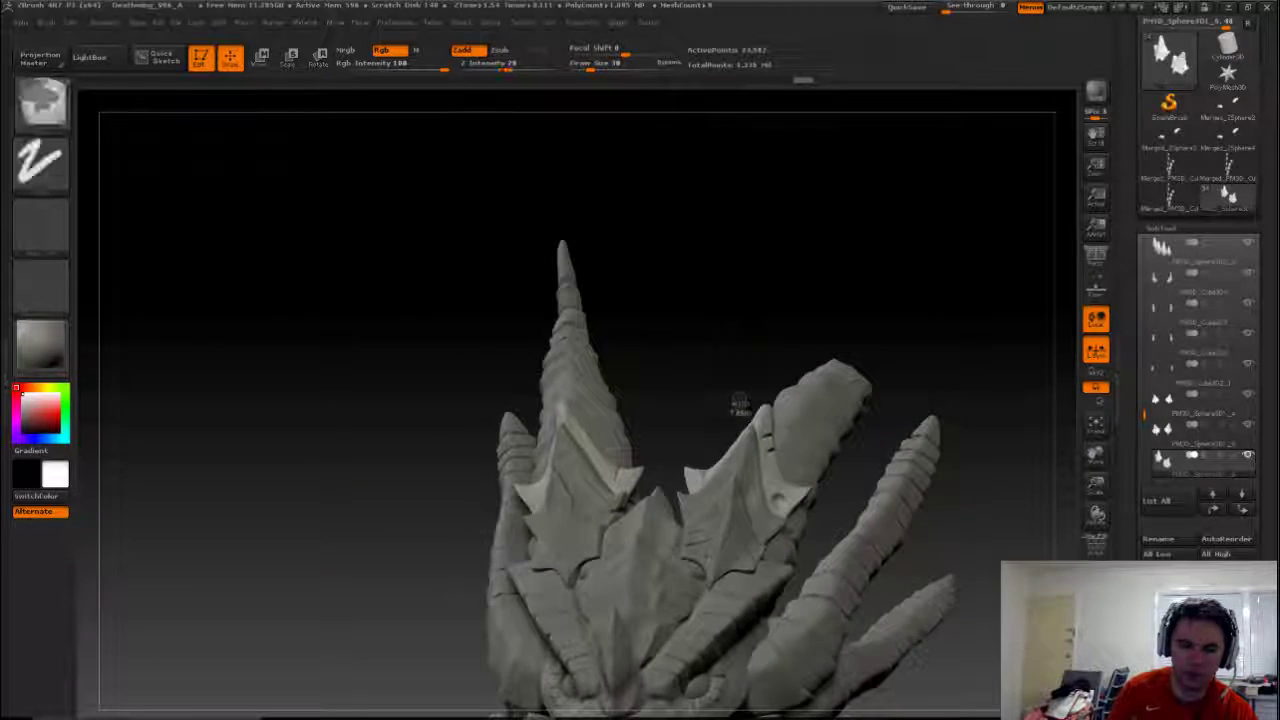
pyautogui.moveTo(737, 406)
pyautogui.mouseDown()
pyautogui.moveTo(891, 390)
pyautogui.moveTo(928, 451)
pyautogui.moveTo(919, 503)
pyautogui.moveTo(904, 272)
pyautogui.mouseUp()
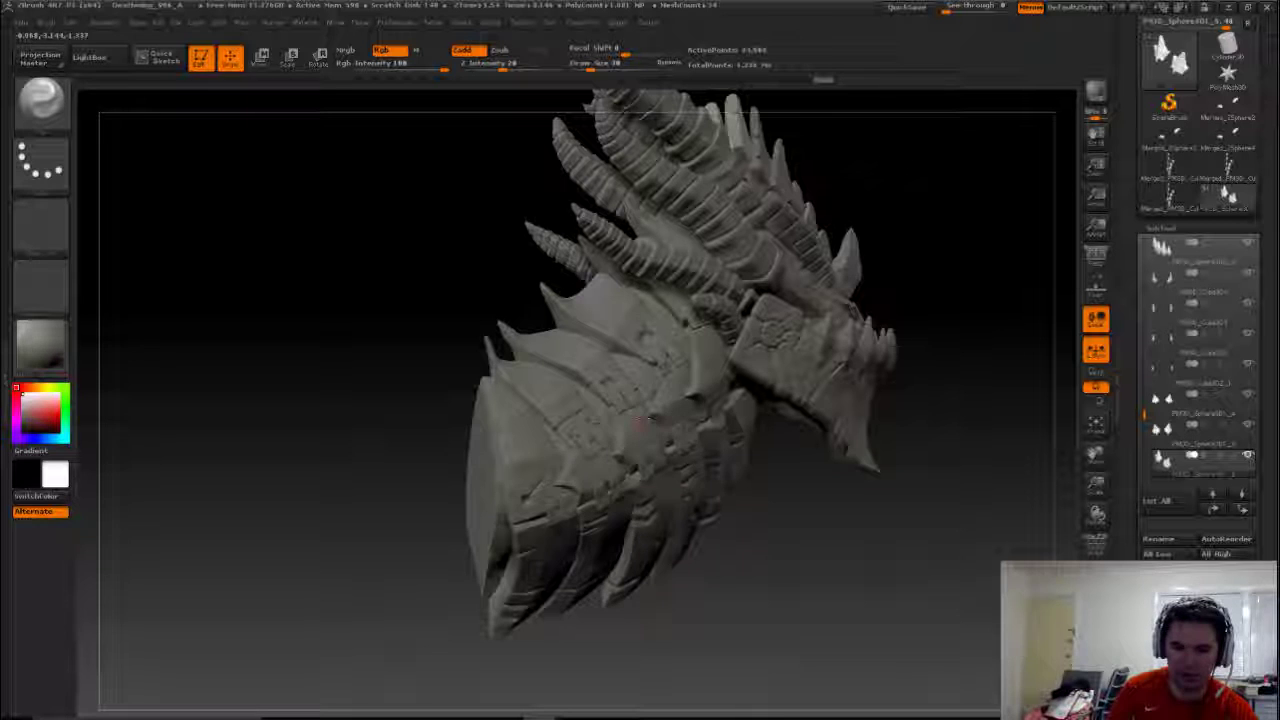
pyautogui.moveTo(362, 413)
pyautogui.mouseDown()
pyautogui.moveTo(1037, 309)
pyautogui.moveTo(955, 325)
pyautogui.moveTo(928, 504)
pyautogui.moveTo(831, 560)
pyautogui.mouseUp()
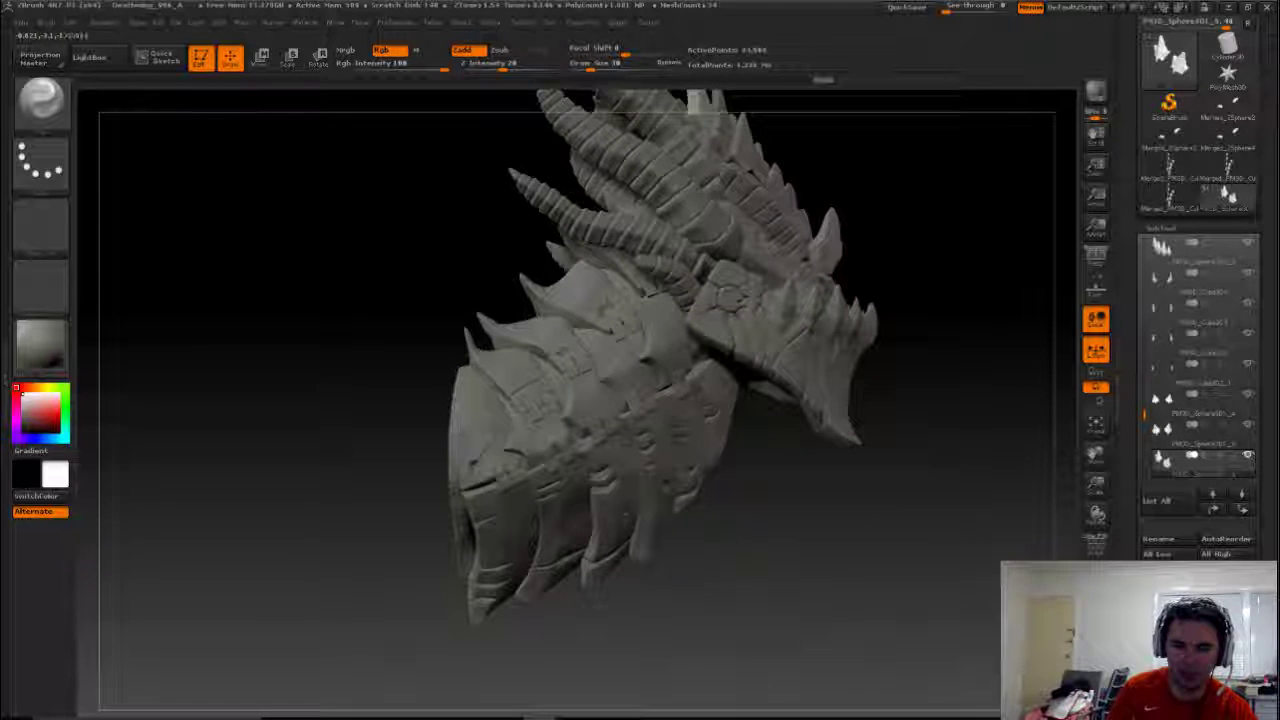
pyautogui.moveTo(955, 462); pyautogui.dragTo(763, 480)
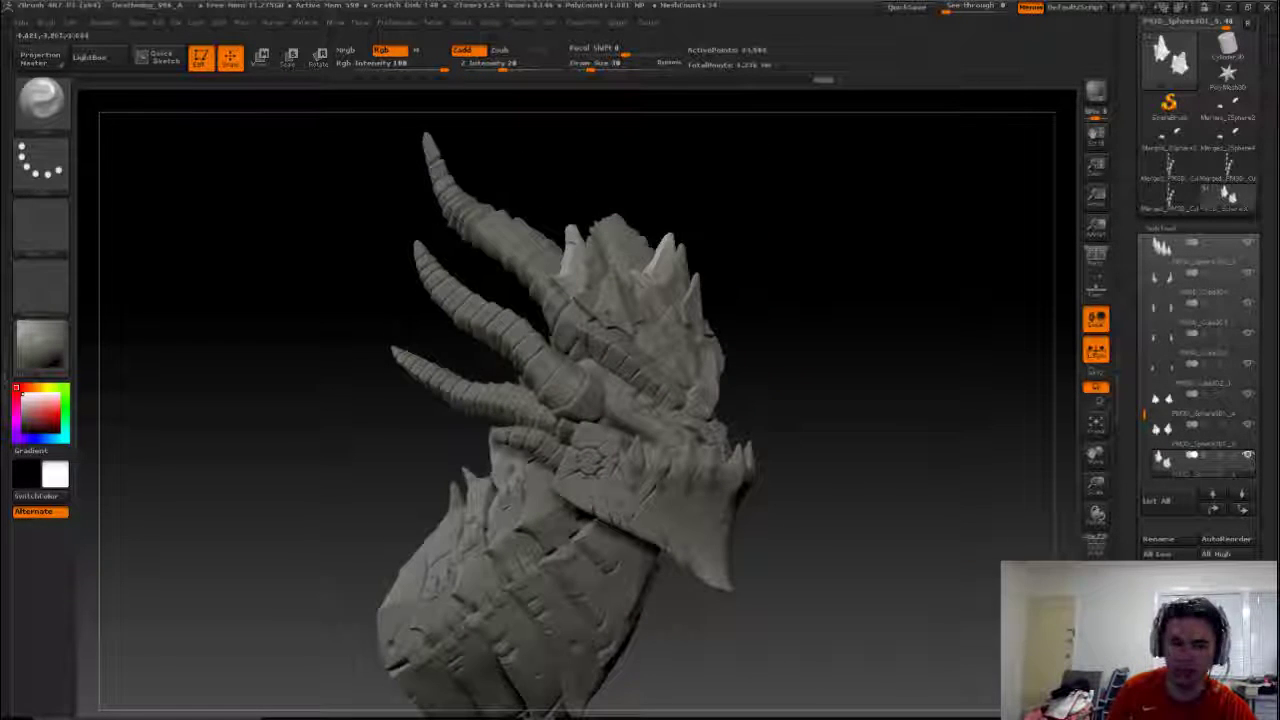